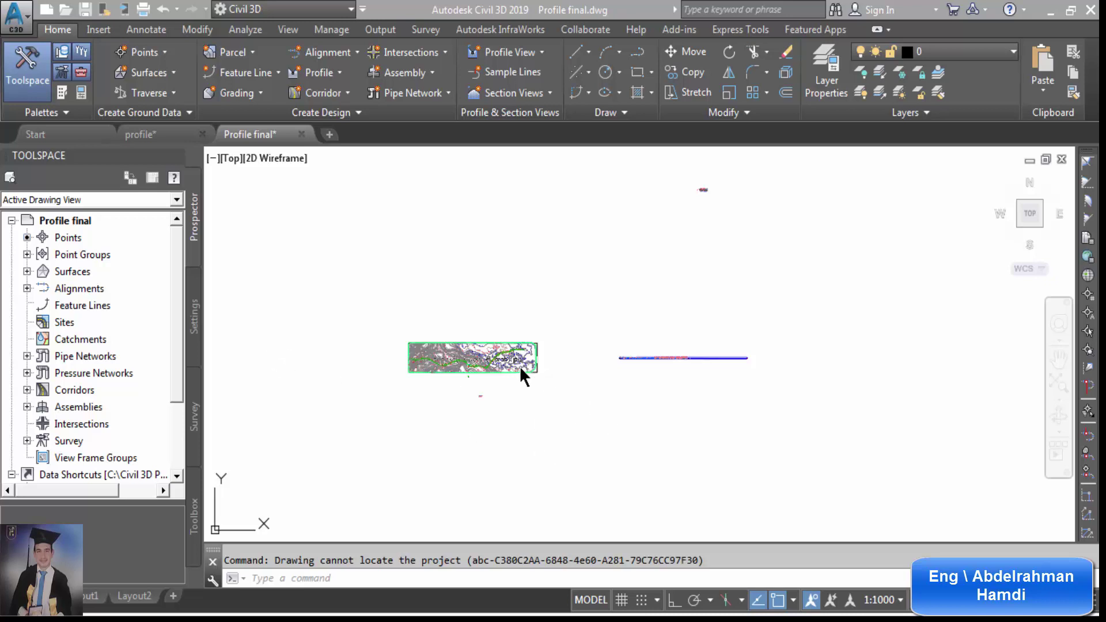
Examine the alignment over the surface in the Profile final drawing, and compare it with the road in the profile drawing.
scroll(513, 364, up, 10)
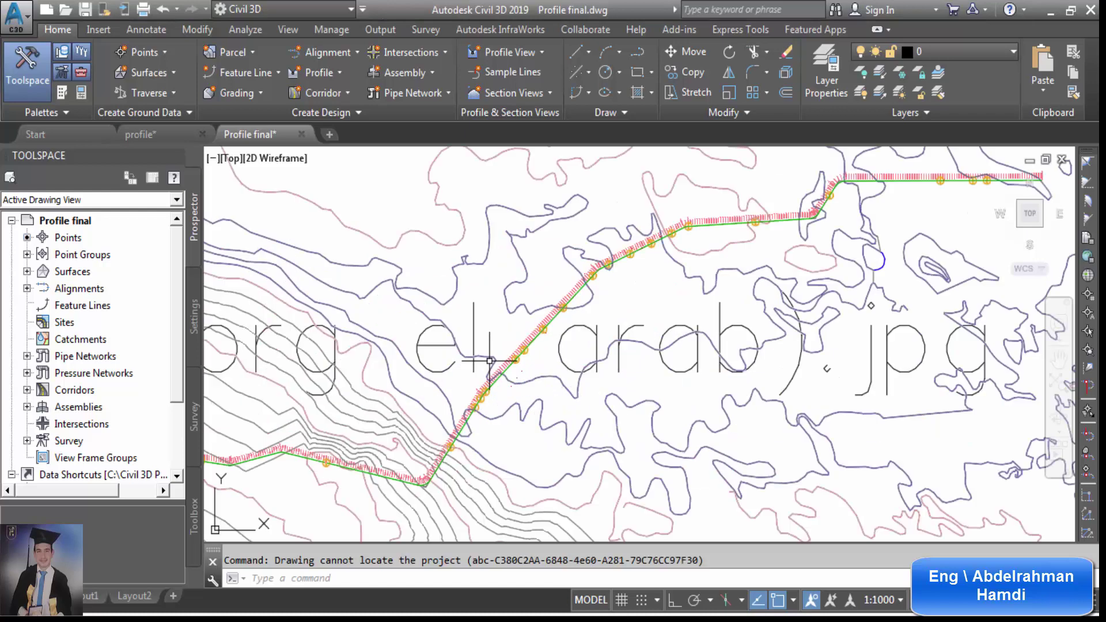
scroll(513, 365, up, 3)
scroll(513, 365, down, 6)
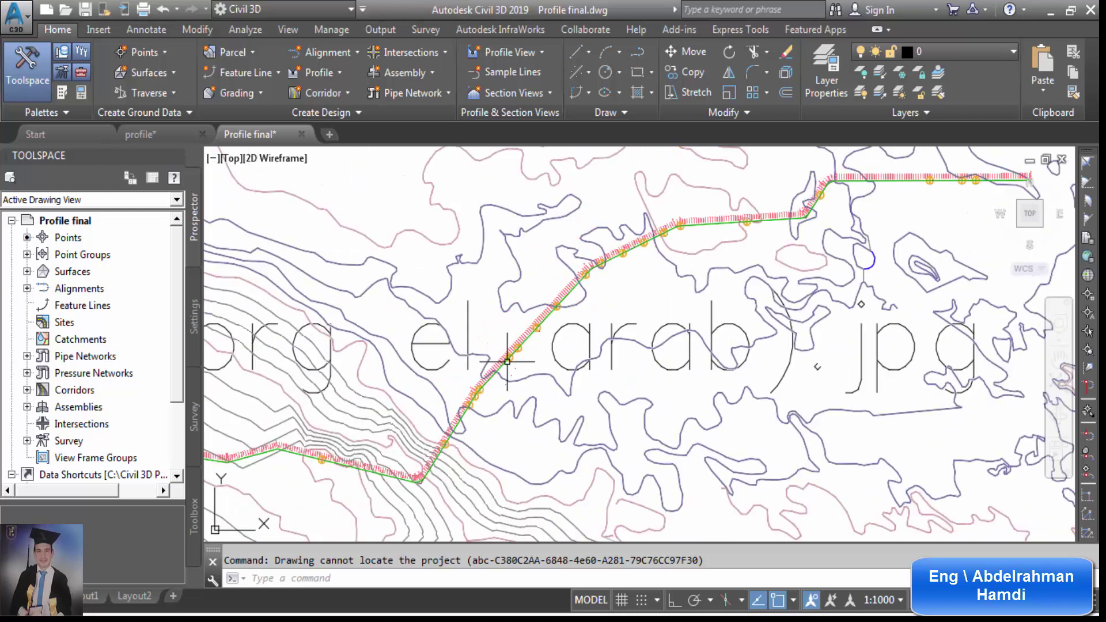
scroll(507, 361, down, 8)
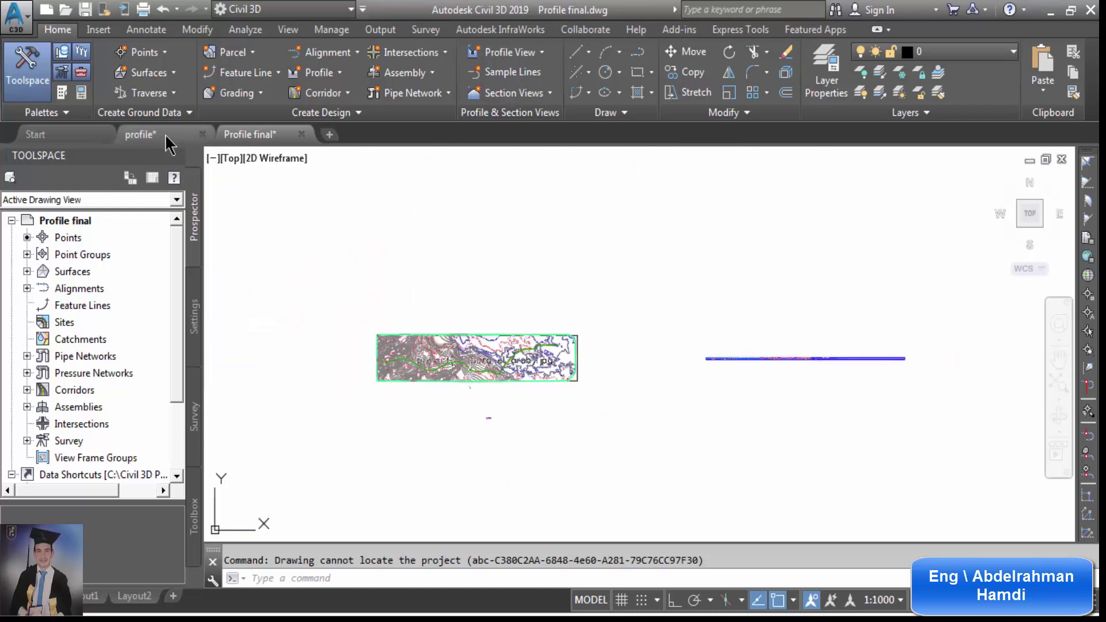
click(140, 134)
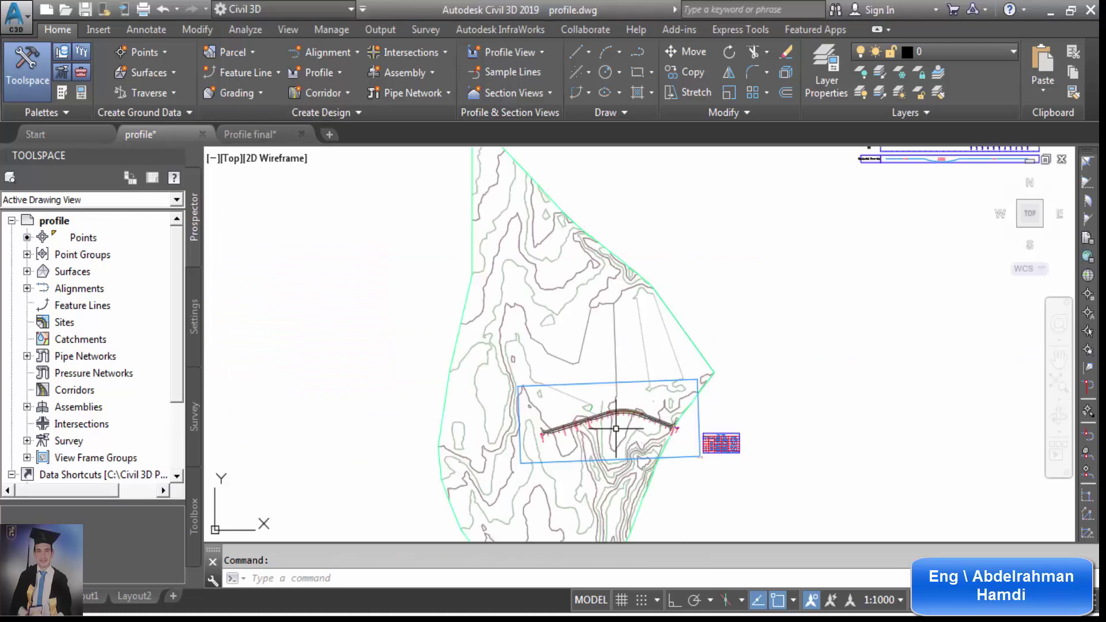
scroll(600, 391, up, 6)
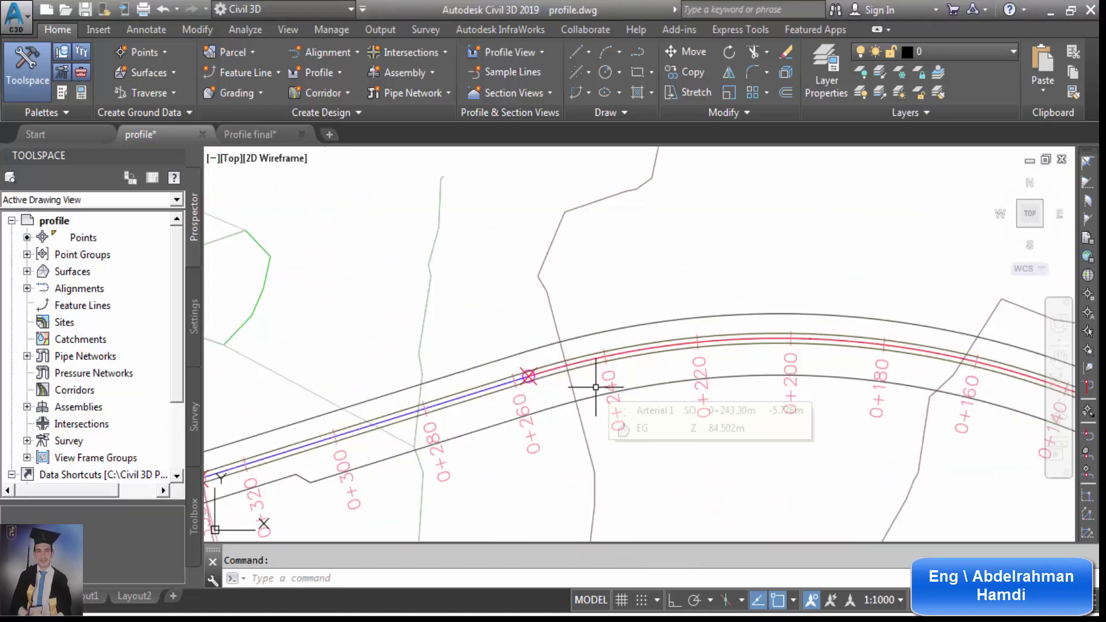
scroll(600, 389, down, 6)
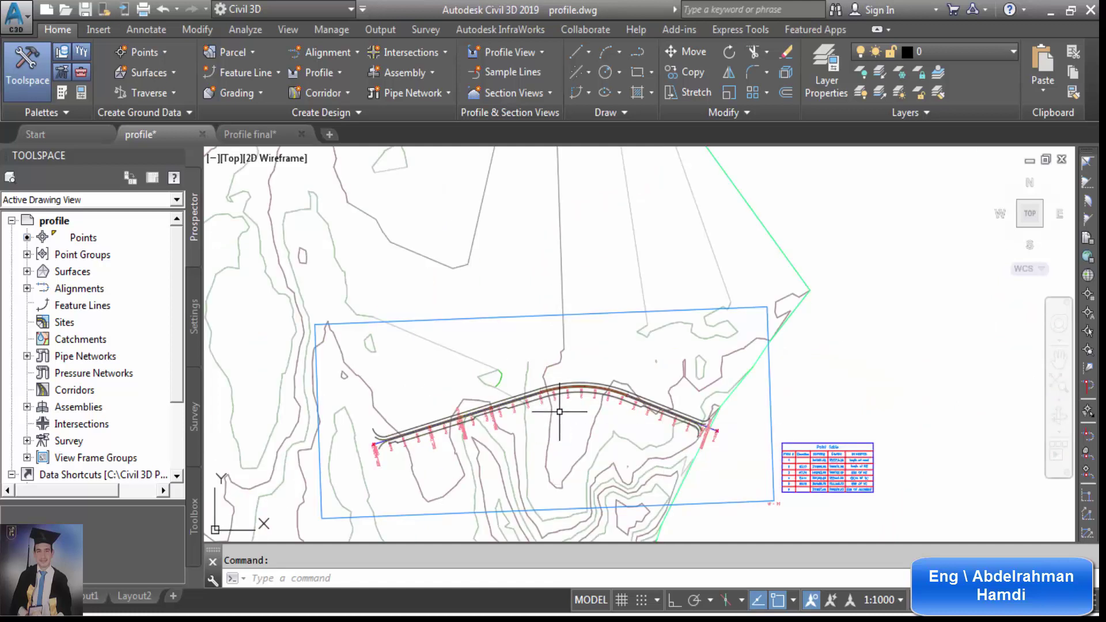
scroll(537, 391, up, 5)
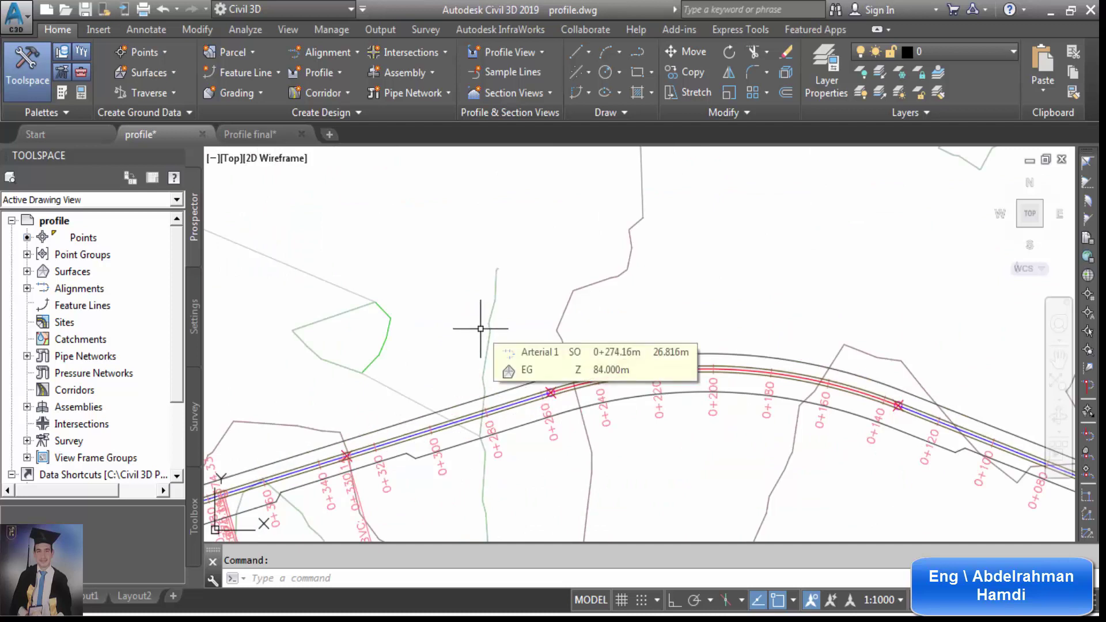
Return to the Profile final drawing and examine its alignment, surface and the objects placed around them.
click(260, 133)
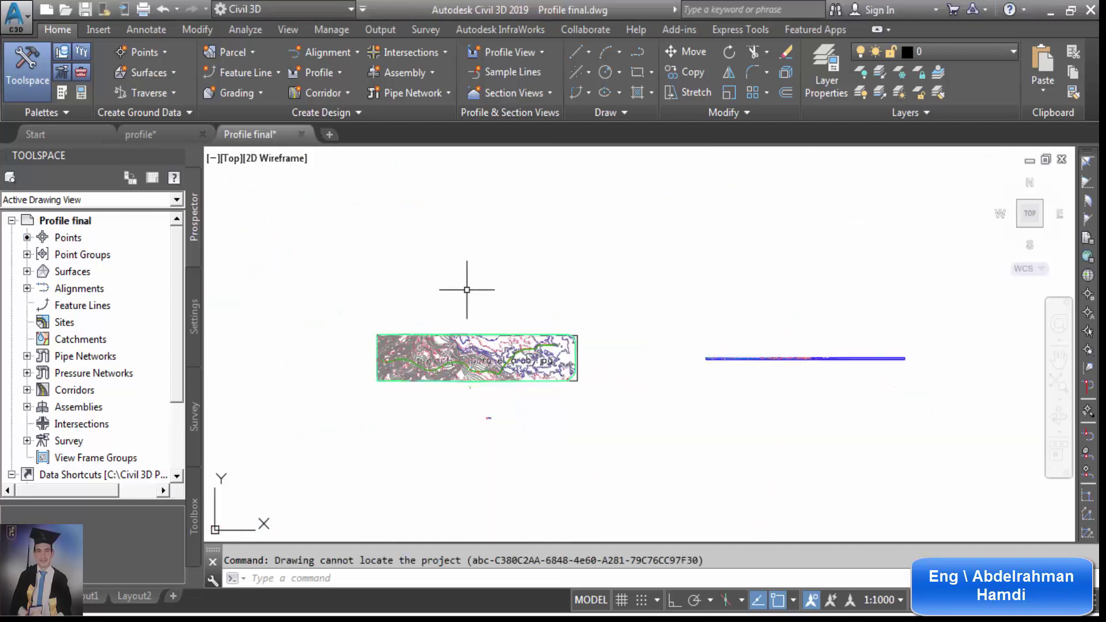
scroll(519, 345, up, 8)
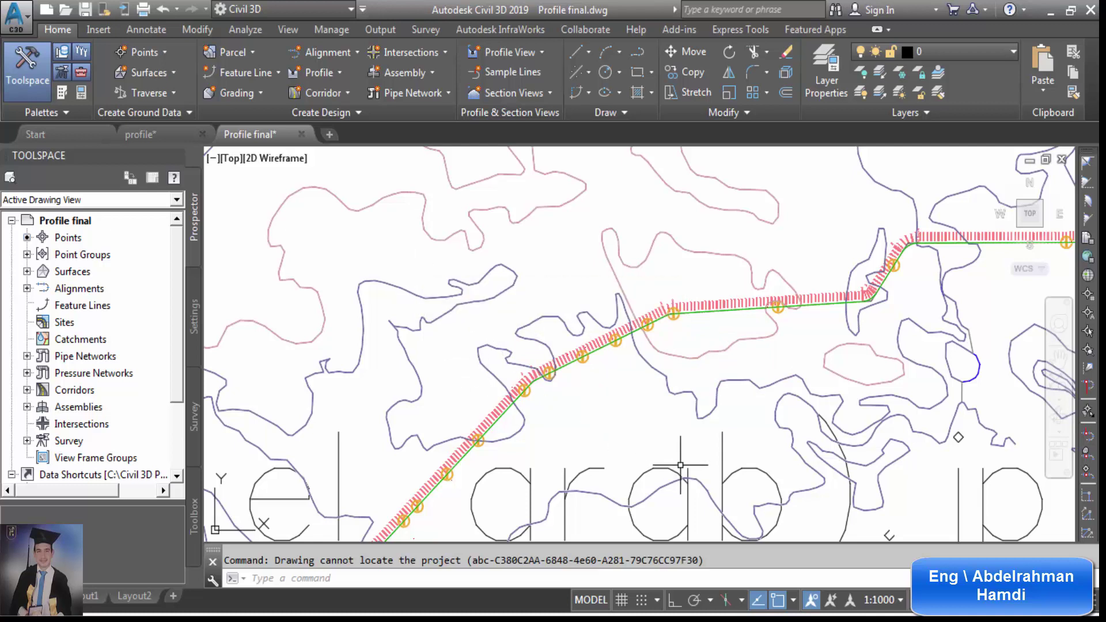
mouse_move(681, 465)
mouse_move(525, 436)
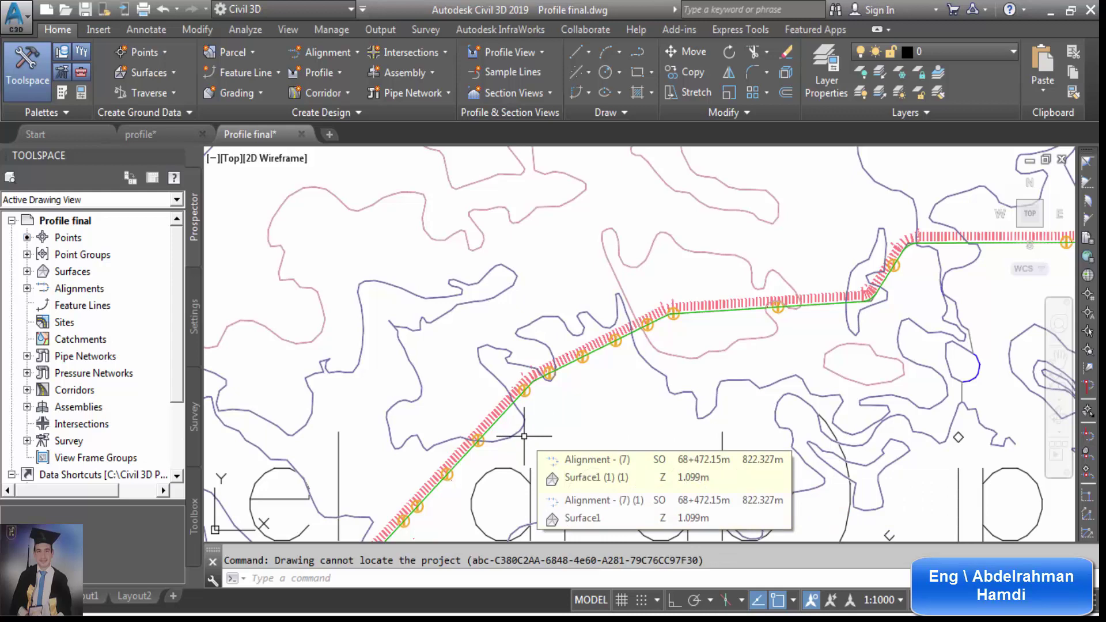
scroll(718, 316, down, 5)
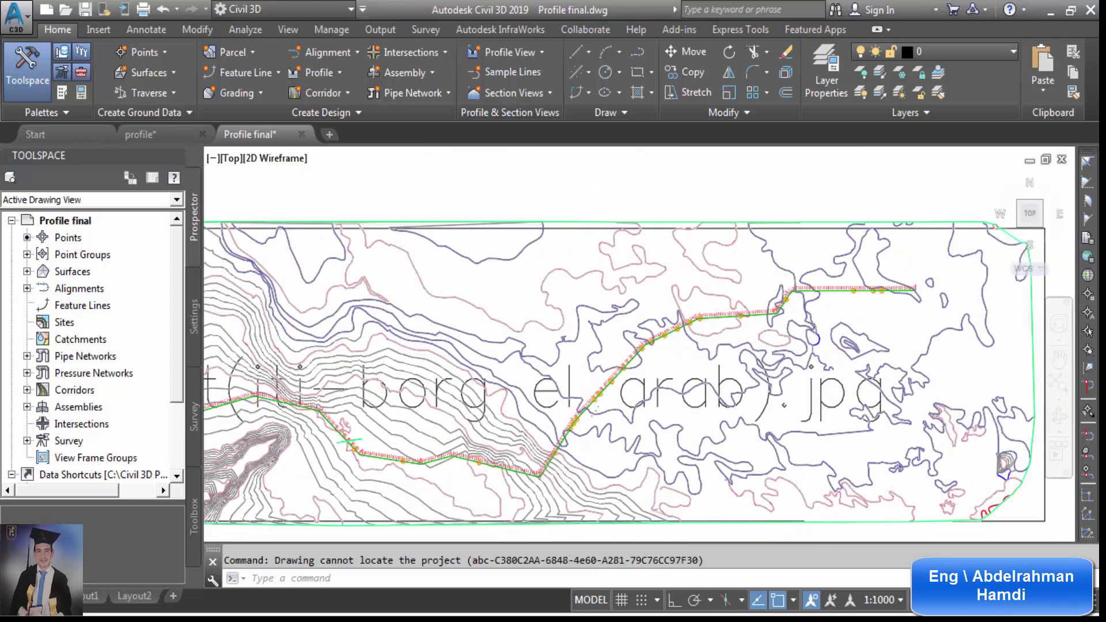
scroll(717, 317, down, 6)
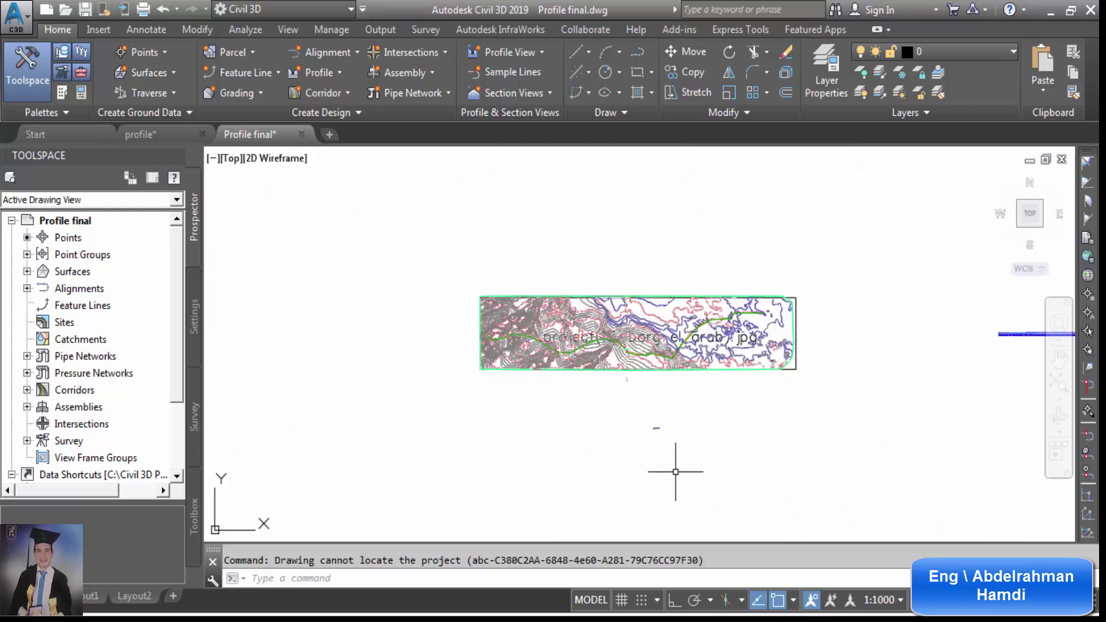
scroll(663, 431, up, 10)
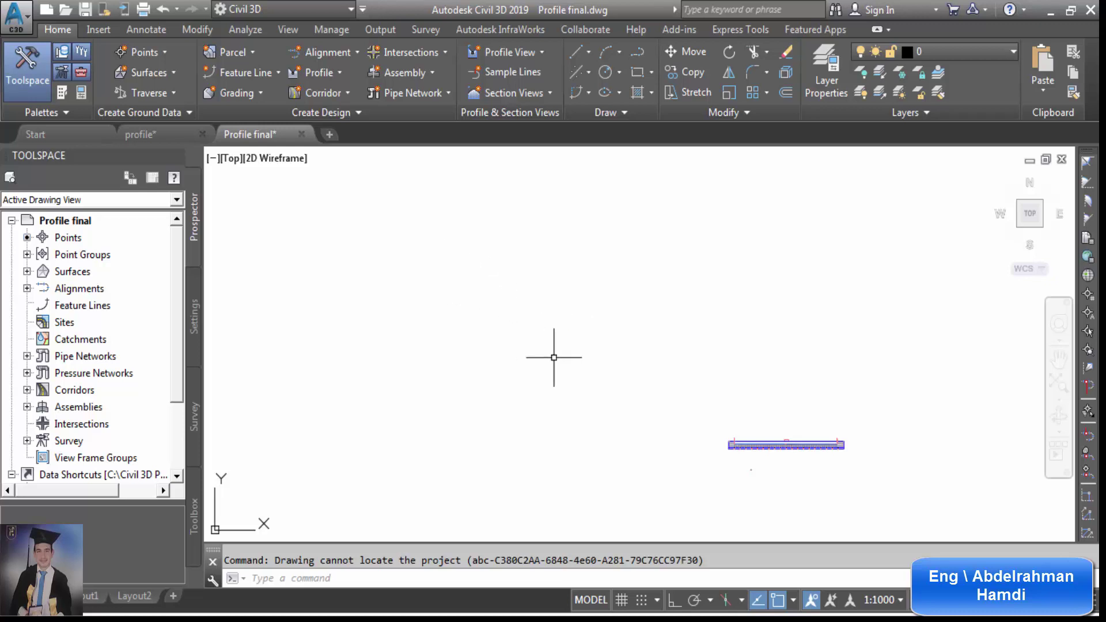
scroll(556, 358, down, 2)
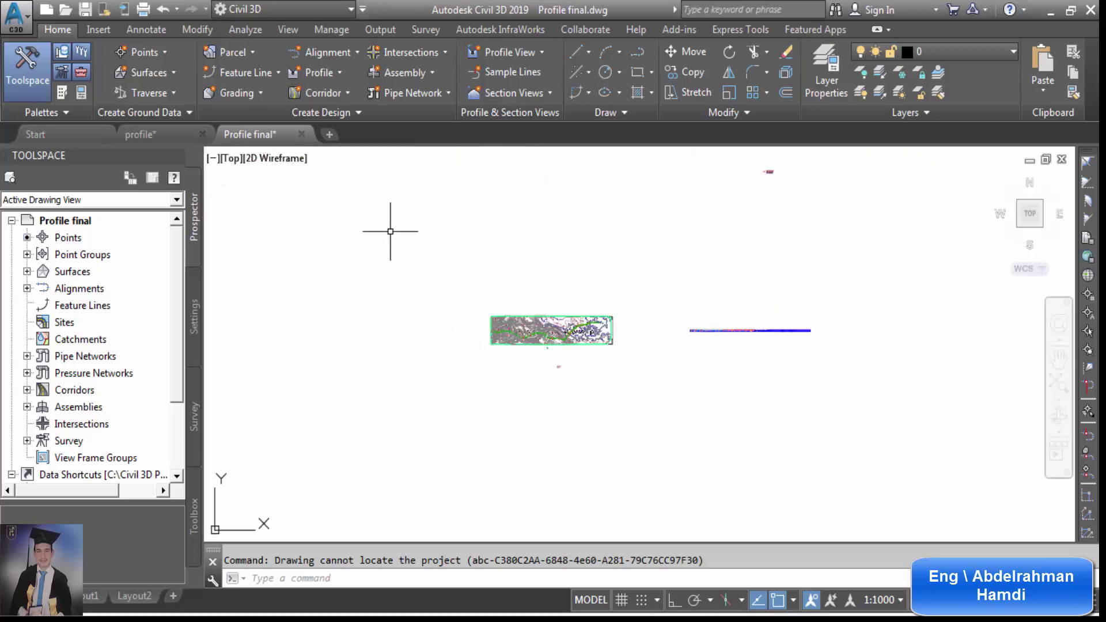
Create a new assembly named "rural road" with the assembly type Divided Crowned Road.
click(400, 81)
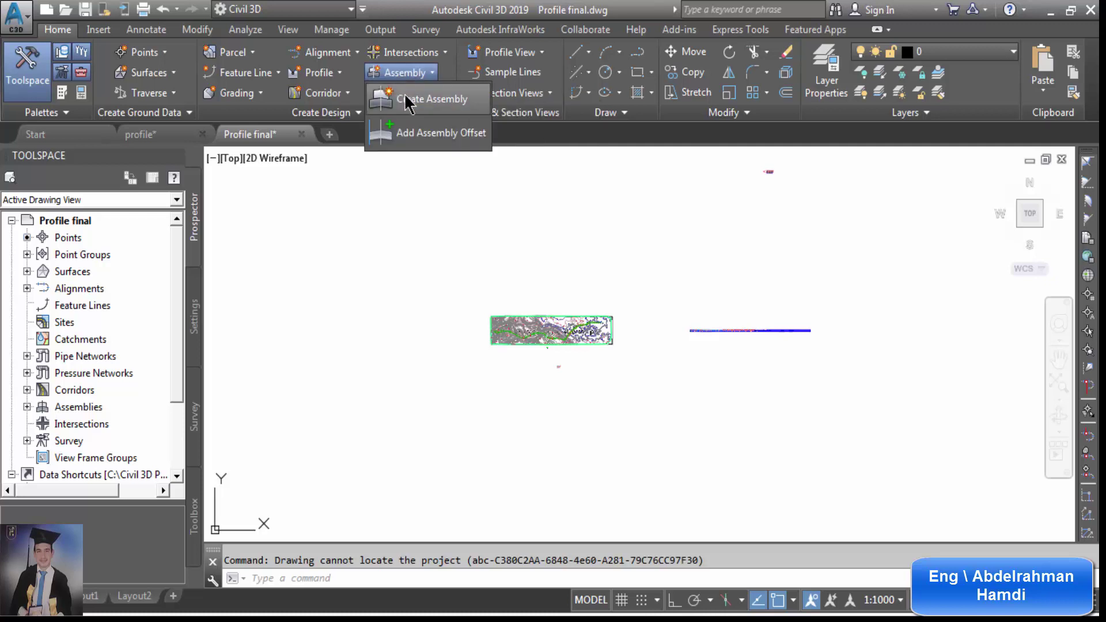
click(407, 100)
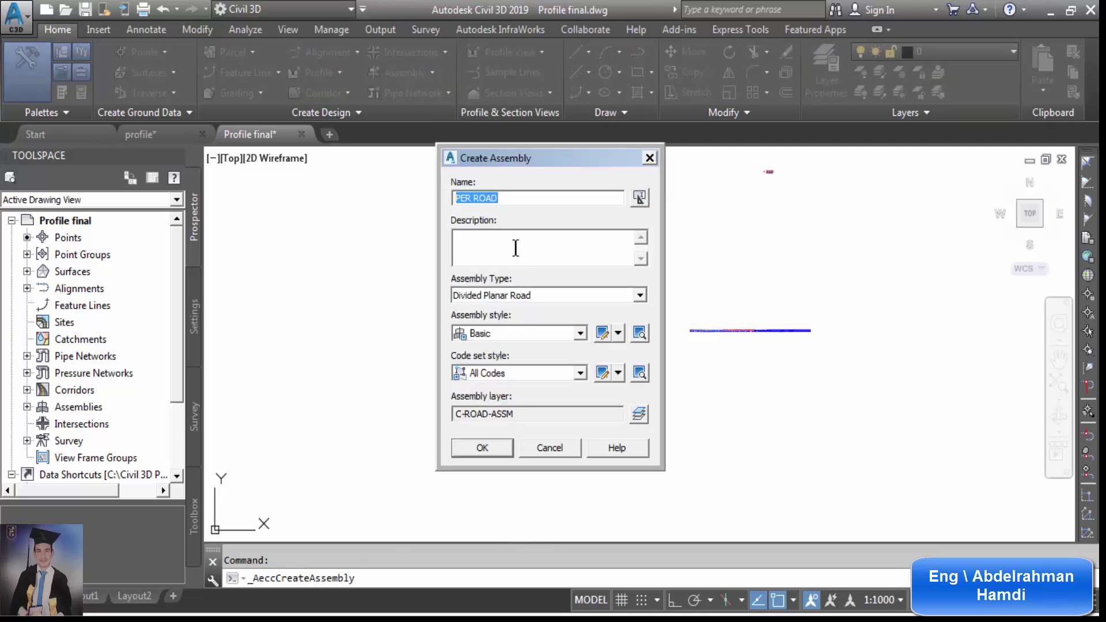
double_click(508, 200)
drag(508, 200, 437, 191)
text(rural rao)
key(BackSpace)
text(oad)
click(591, 293)
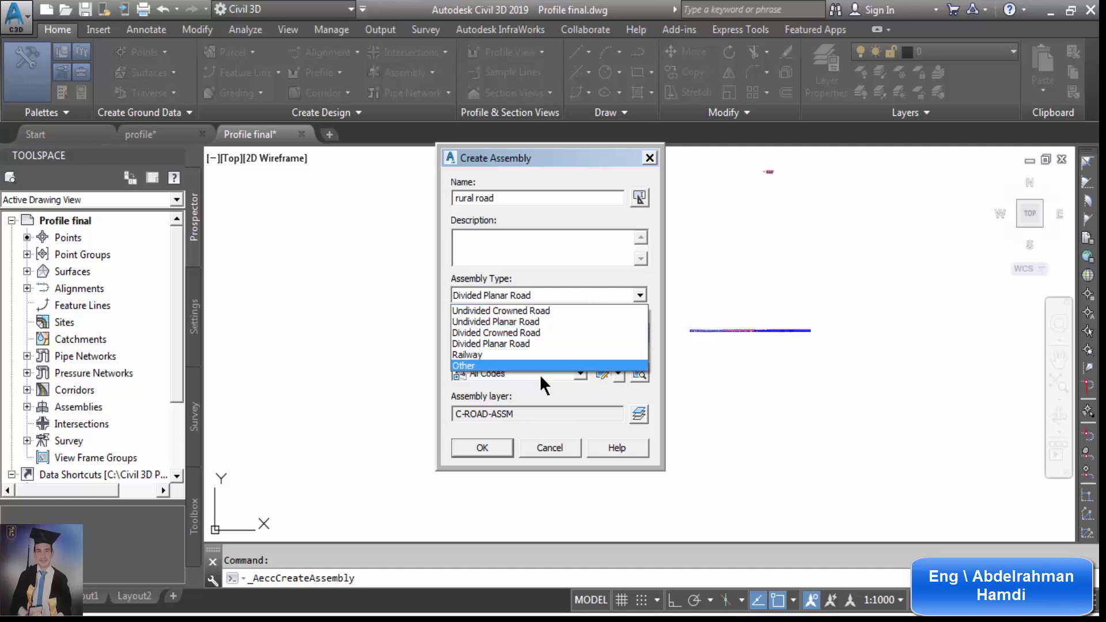
click(529, 337)
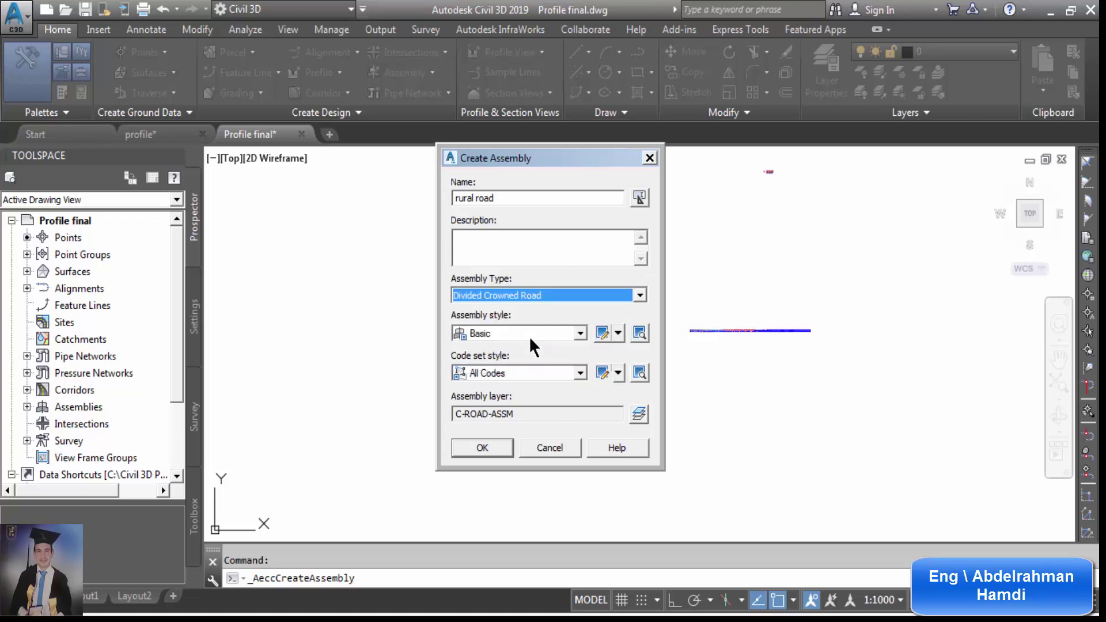
click(476, 448)
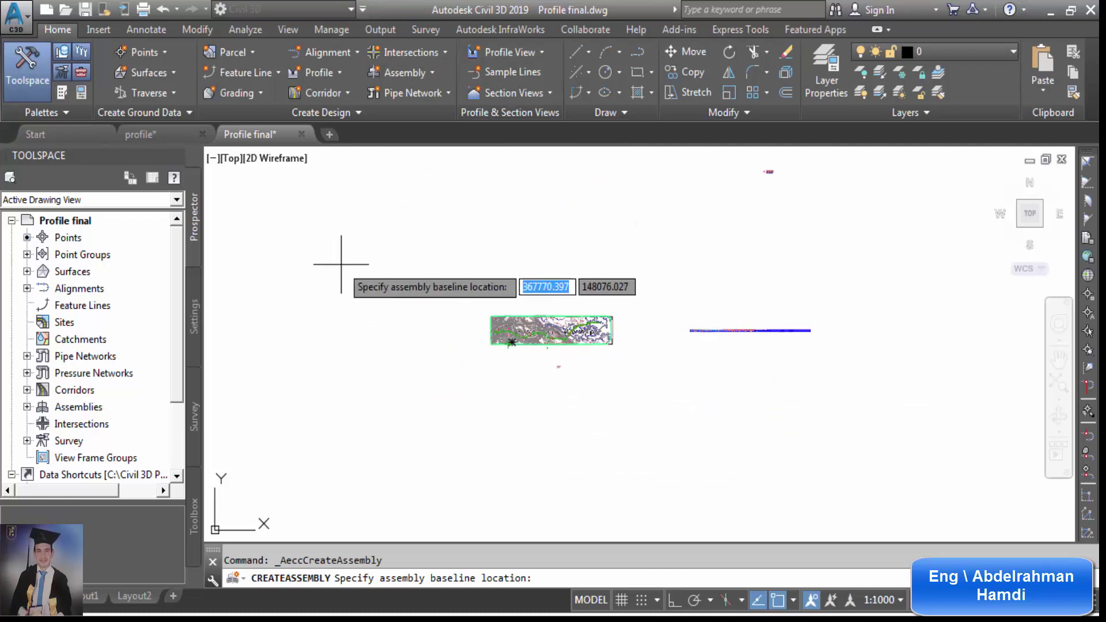
Place the rural road assembly's baseline in the empty area west of the surface.
scroll(382, 334, up, 3)
scroll(440, 363, up, 4)
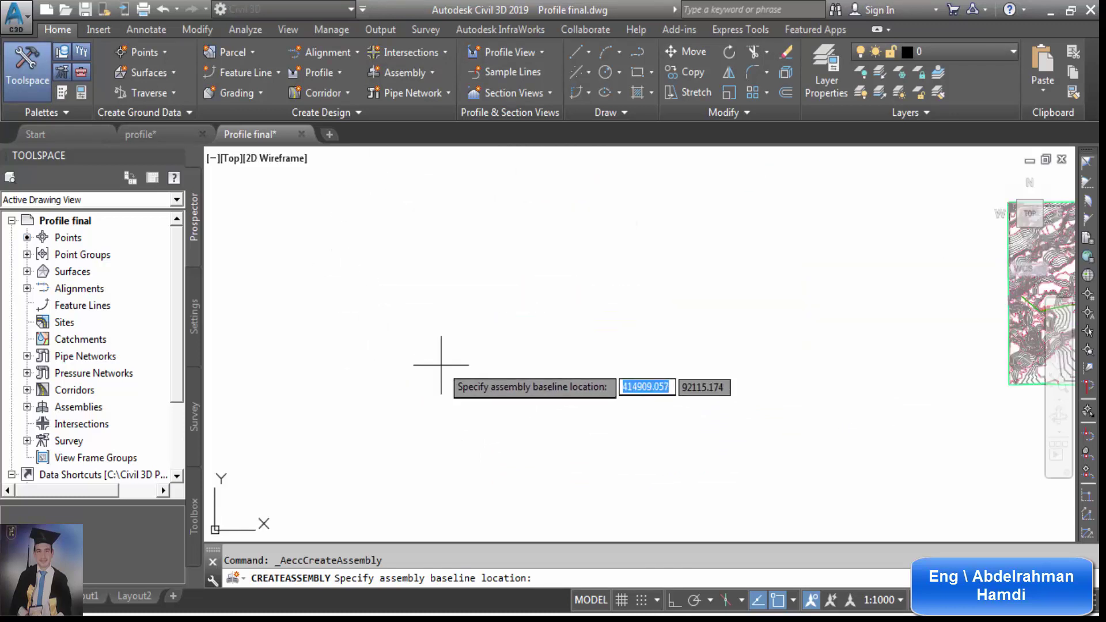
click(490, 355)
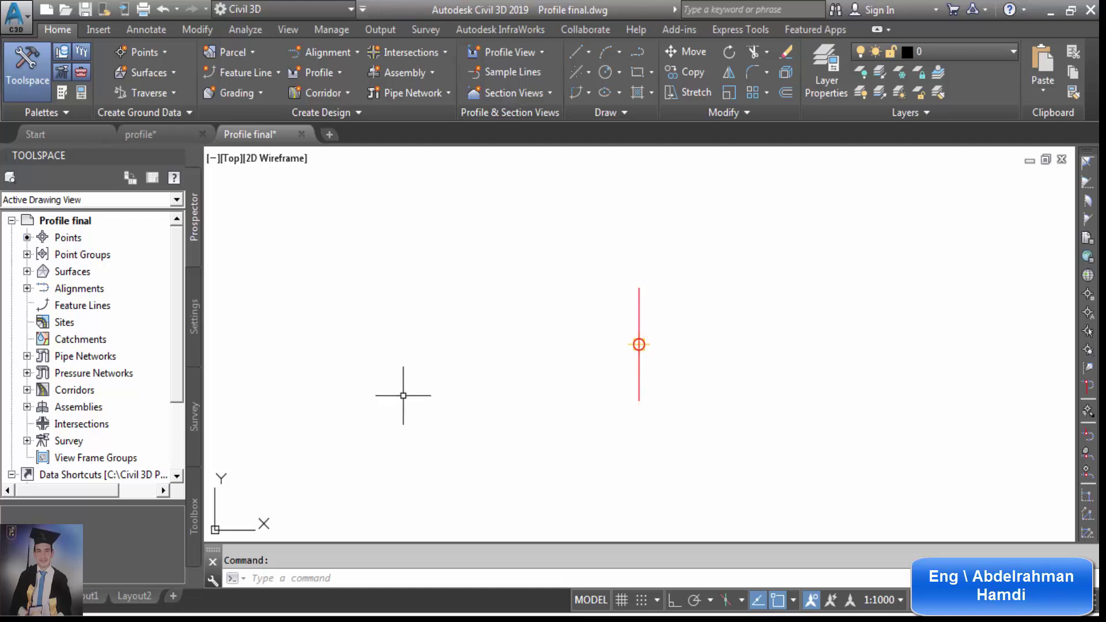
Bring up the metric subassembly tool palette for the rural road assembly and move it clear of the baseline.
scroll(403, 396, down, 4)
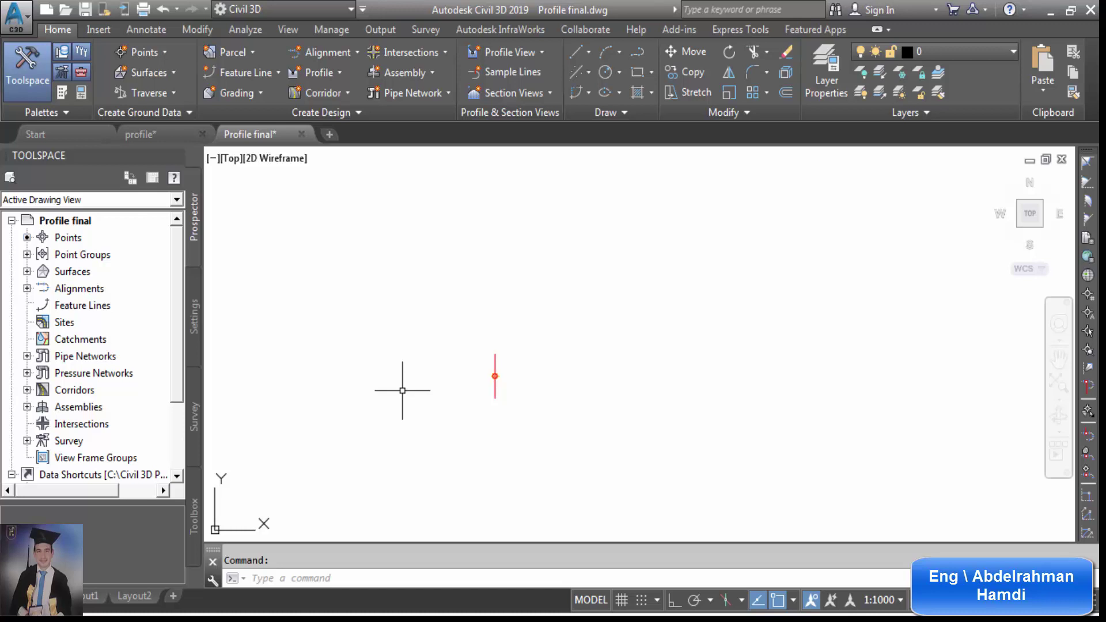
scroll(531, 348, up, 3)
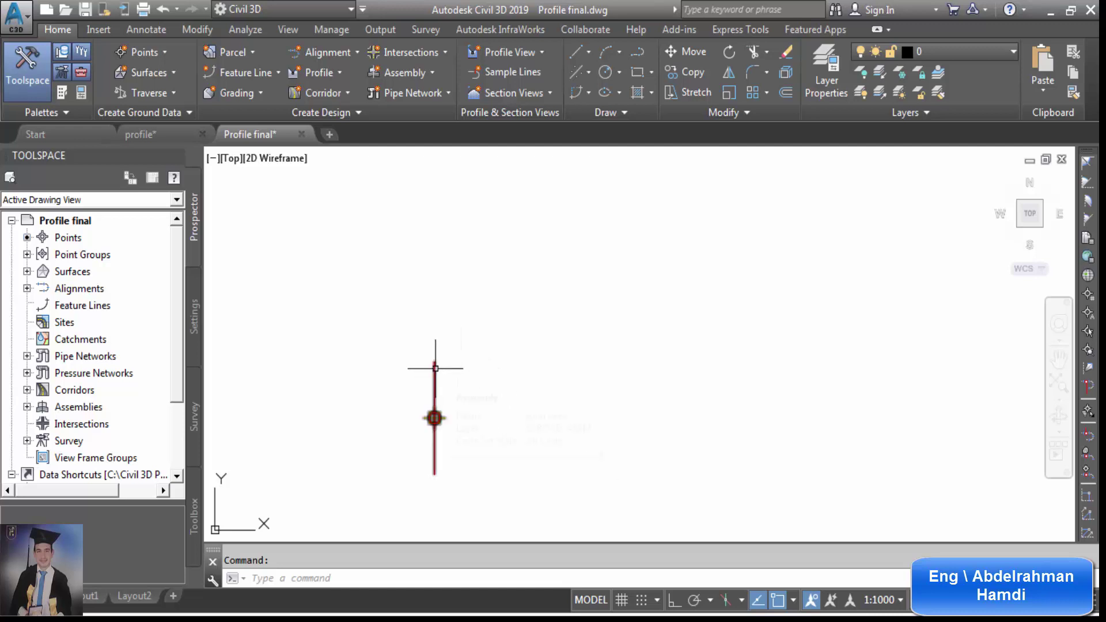
click(435, 368)
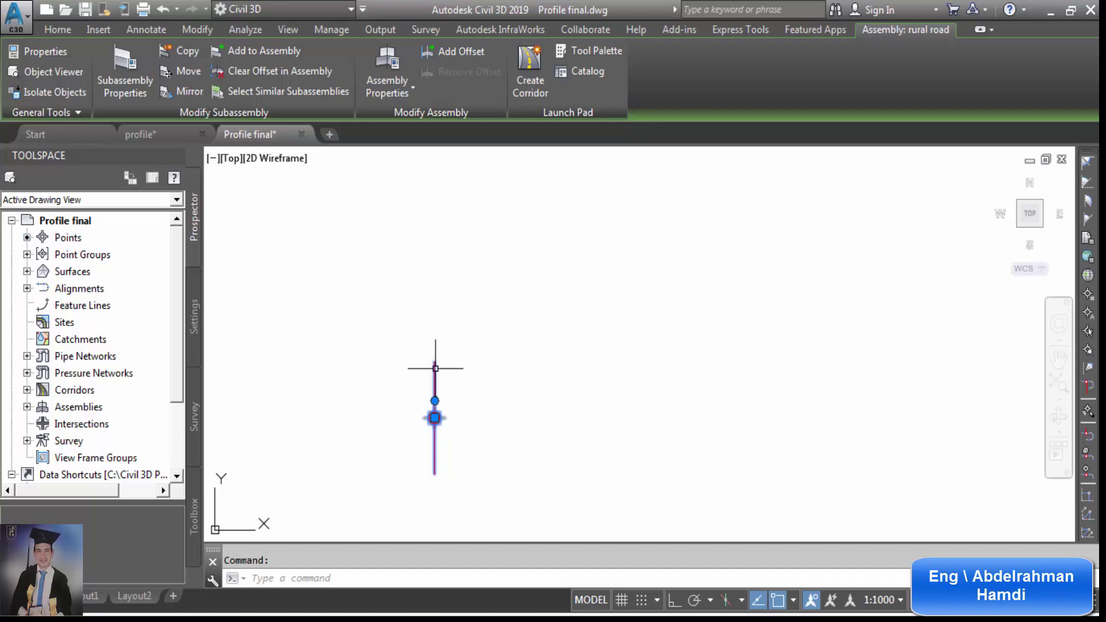
click(615, 51)
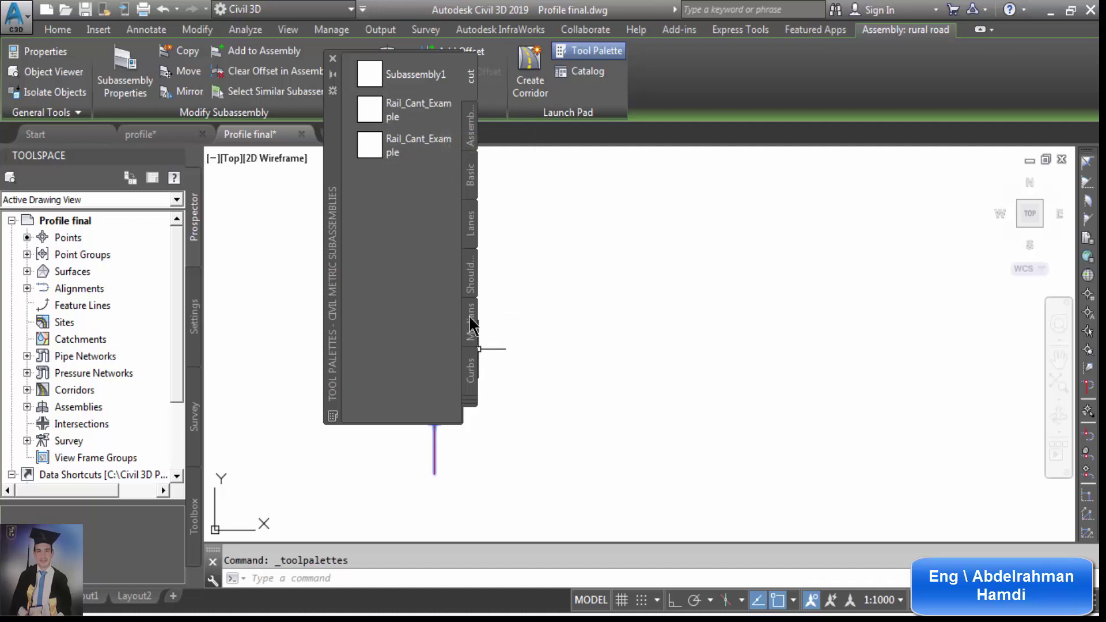
click(471, 178)
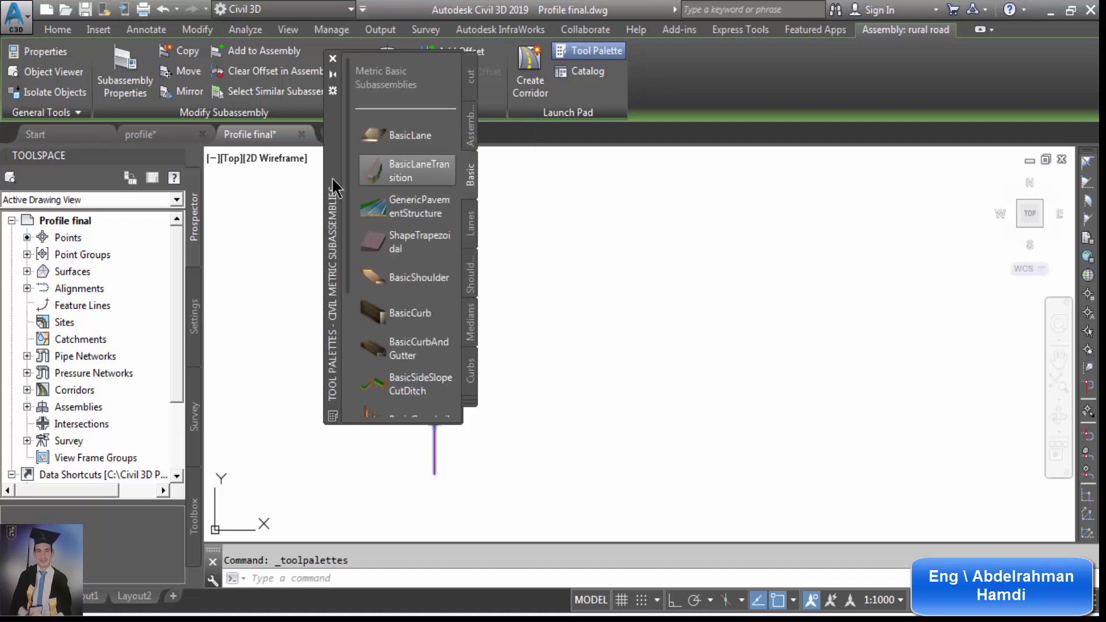
drag(385, 169, 682, 256)
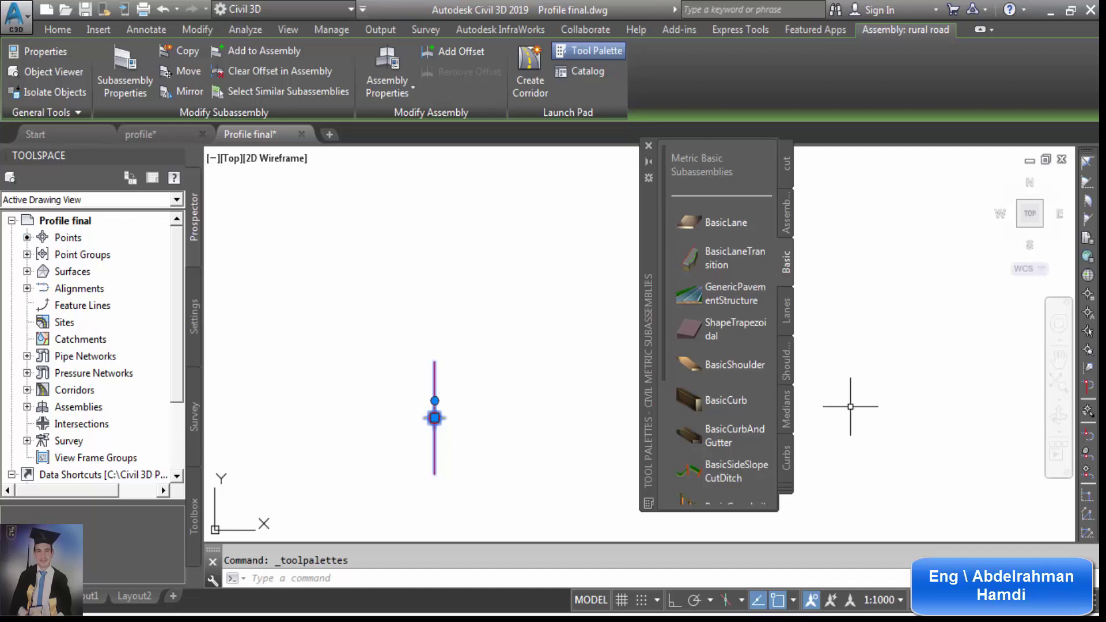
Start a median subassembly with a barrier and set its left and right widths to 2.5 m.
click(787, 410)
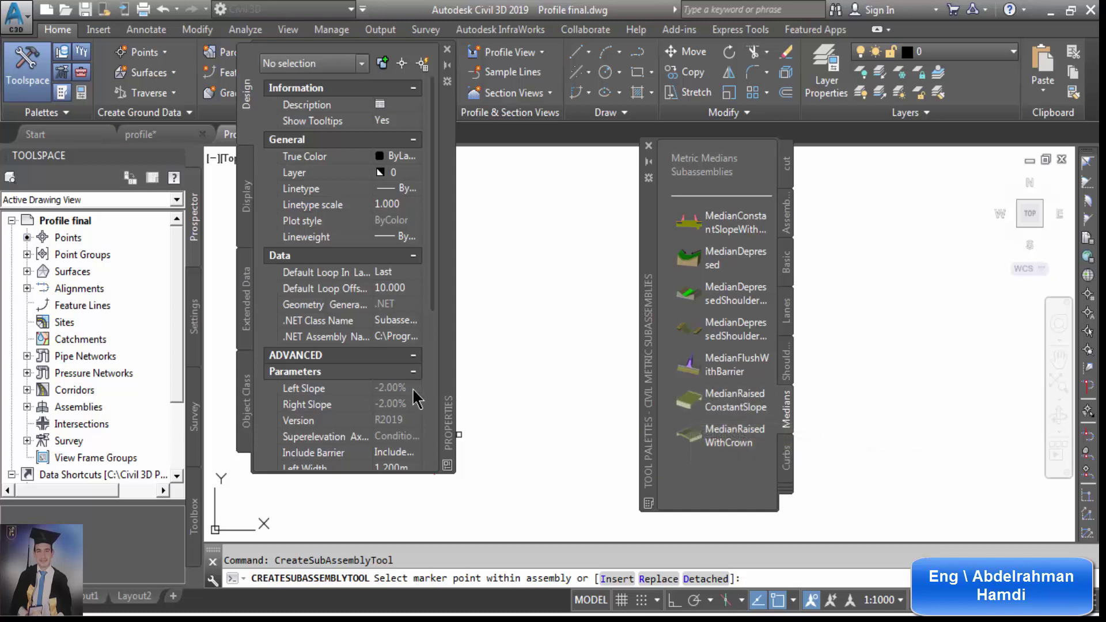
scroll(438, 313, down, 3)
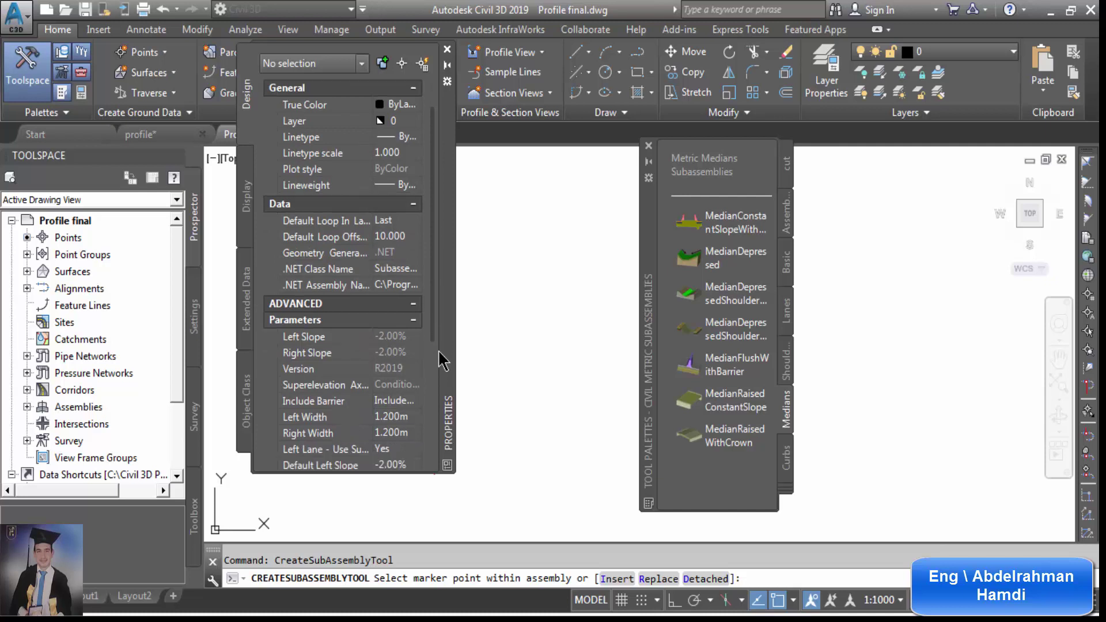
mouse_move(346, 411)
click(397, 417)
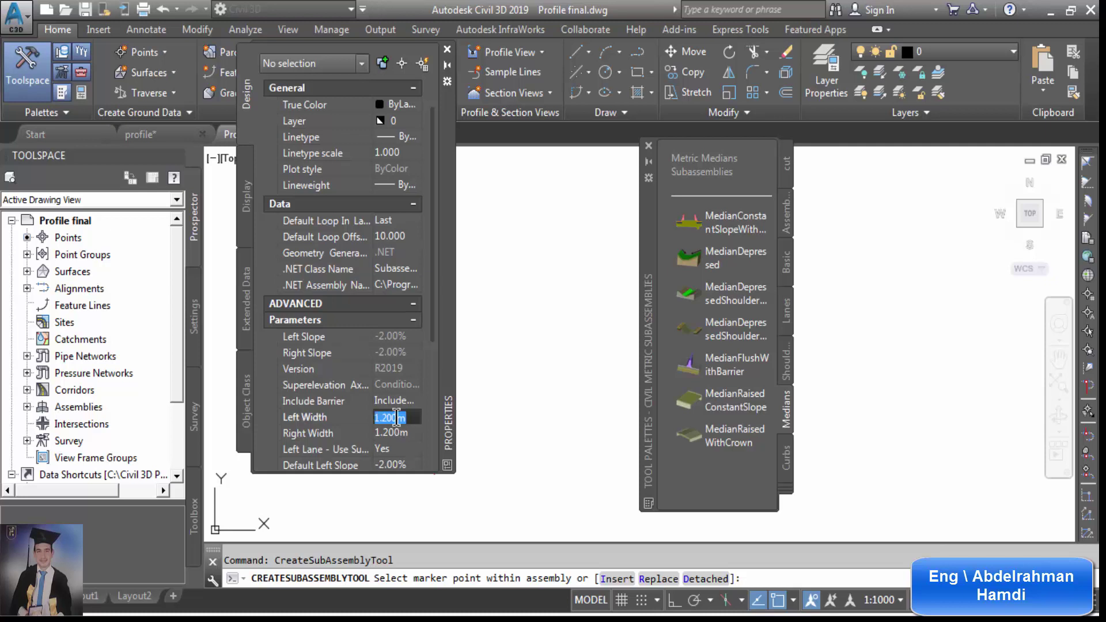
text(2.5)
click(397, 435)
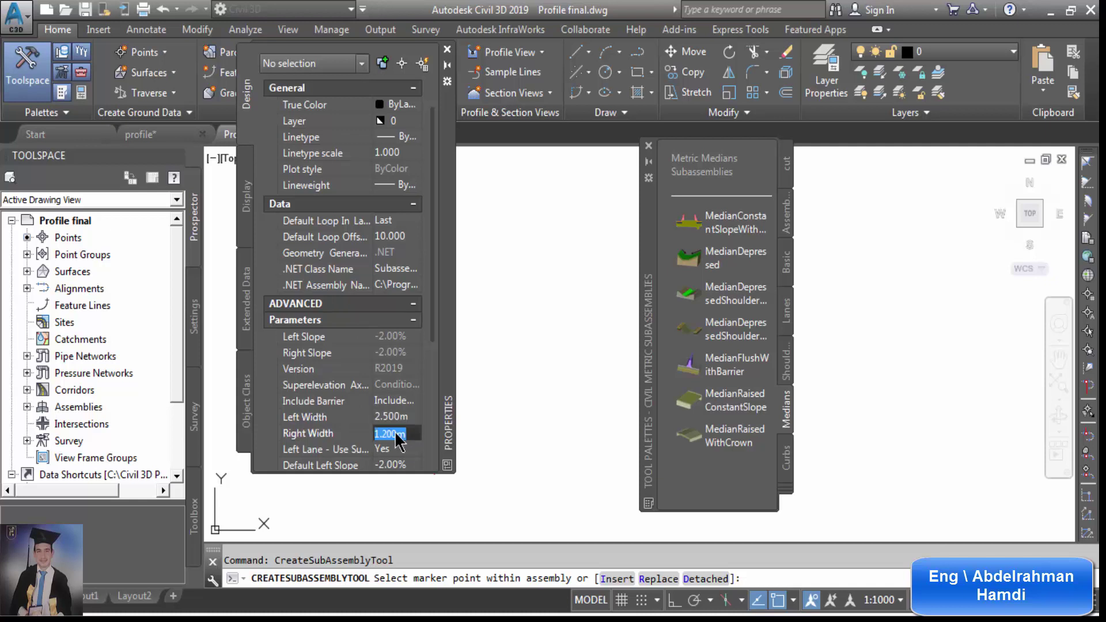
text(2.5)
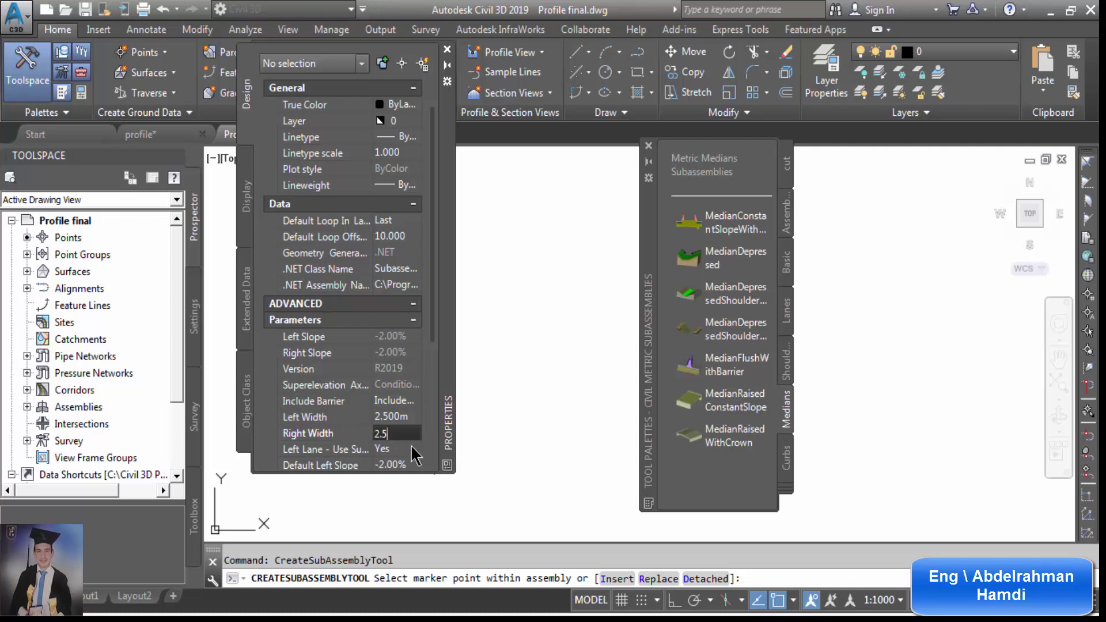
Set Use Superelevation to No for both the left and the right lane of the median subassembly.
scroll(395, 448, down, 3)
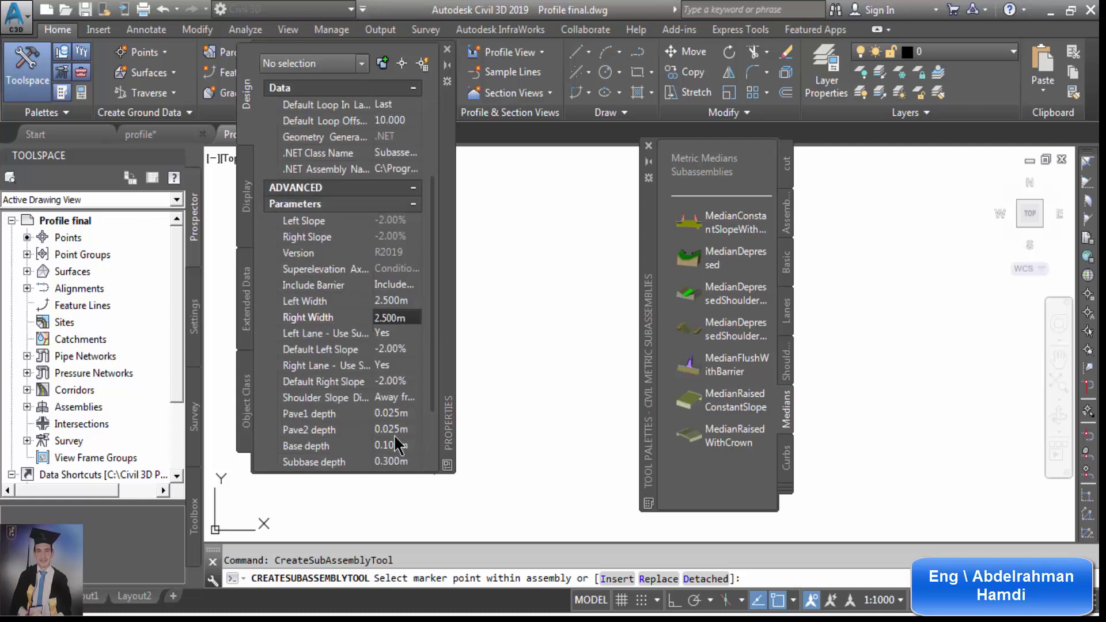
click(390, 334)
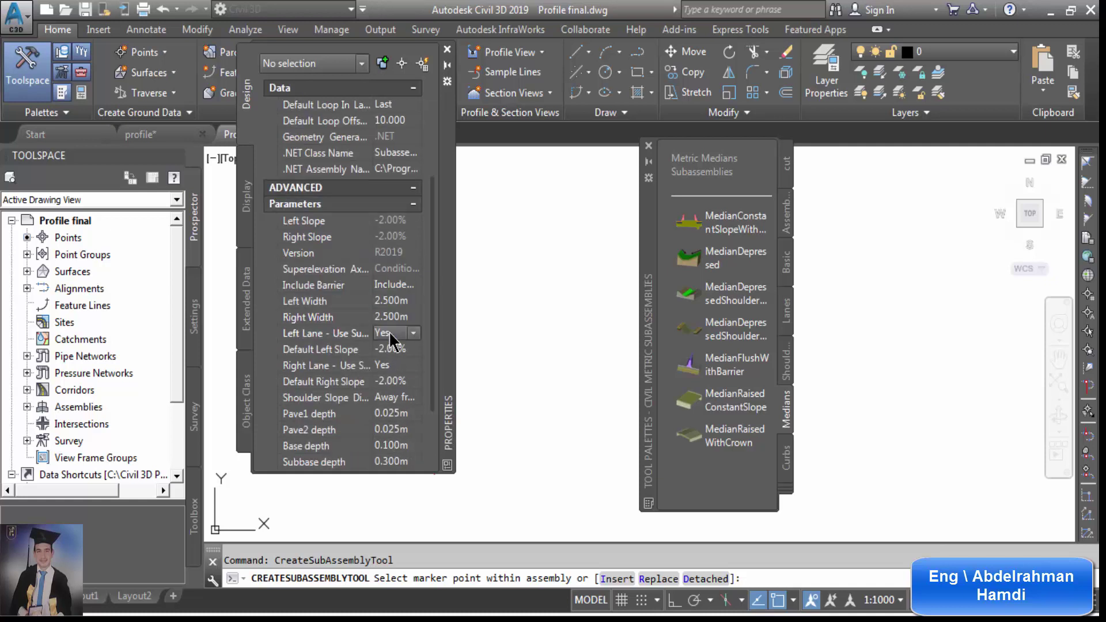
click(392, 334)
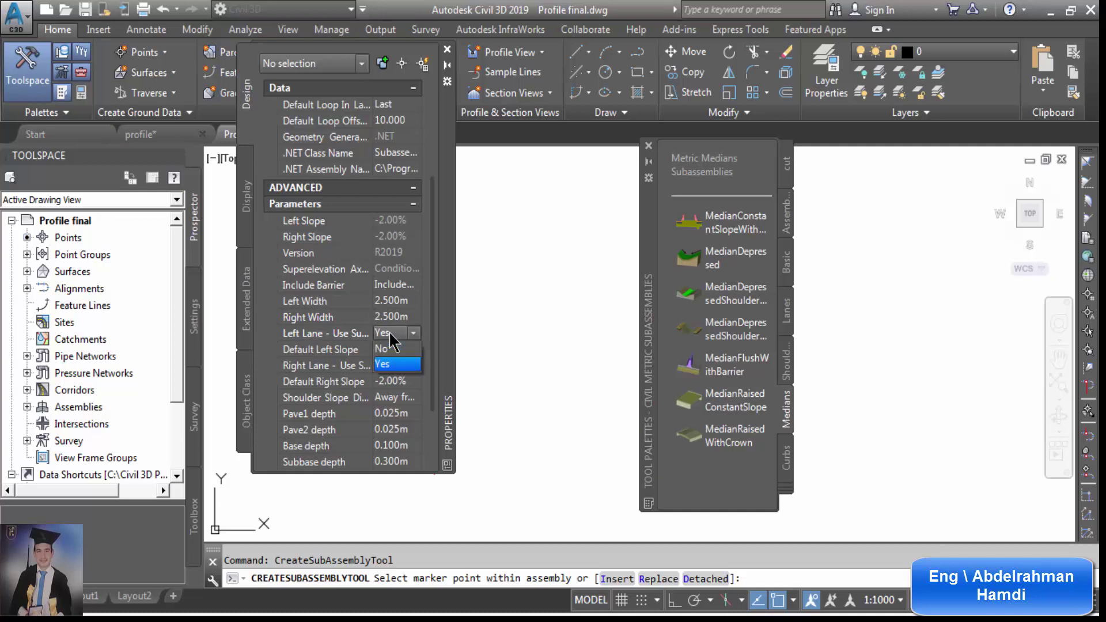
click(394, 350)
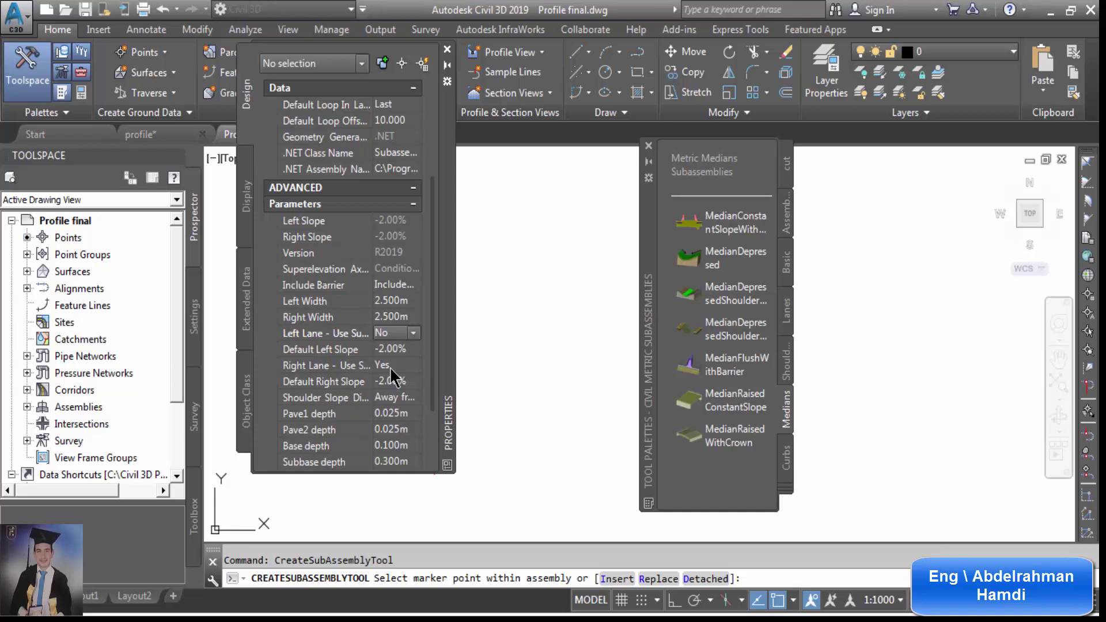
click(393, 368)
click(394, 371)
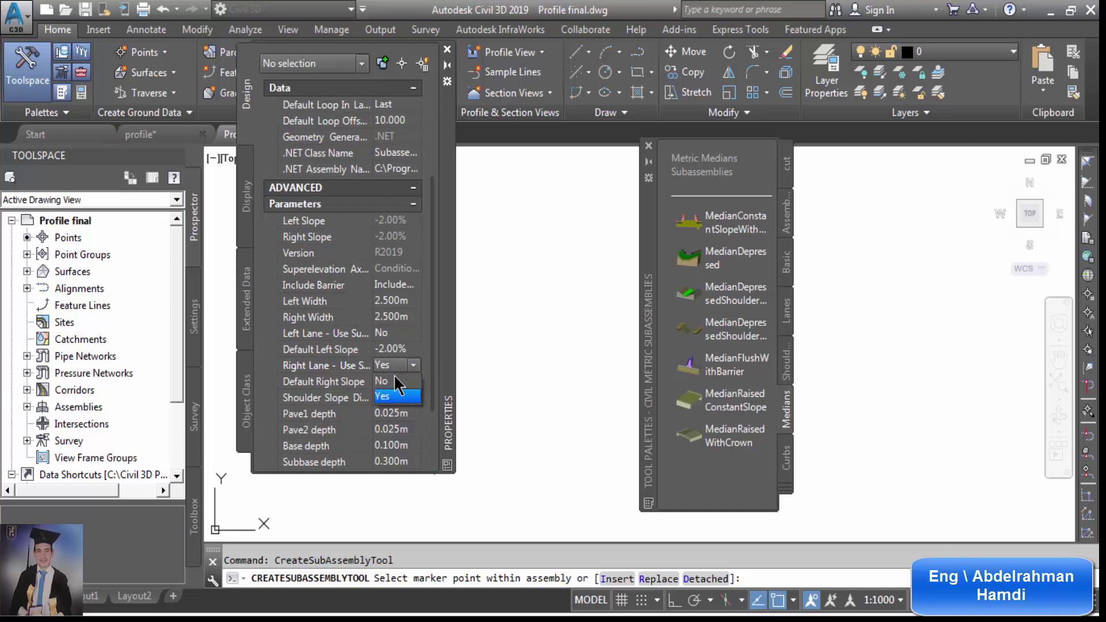
click(394, 383)
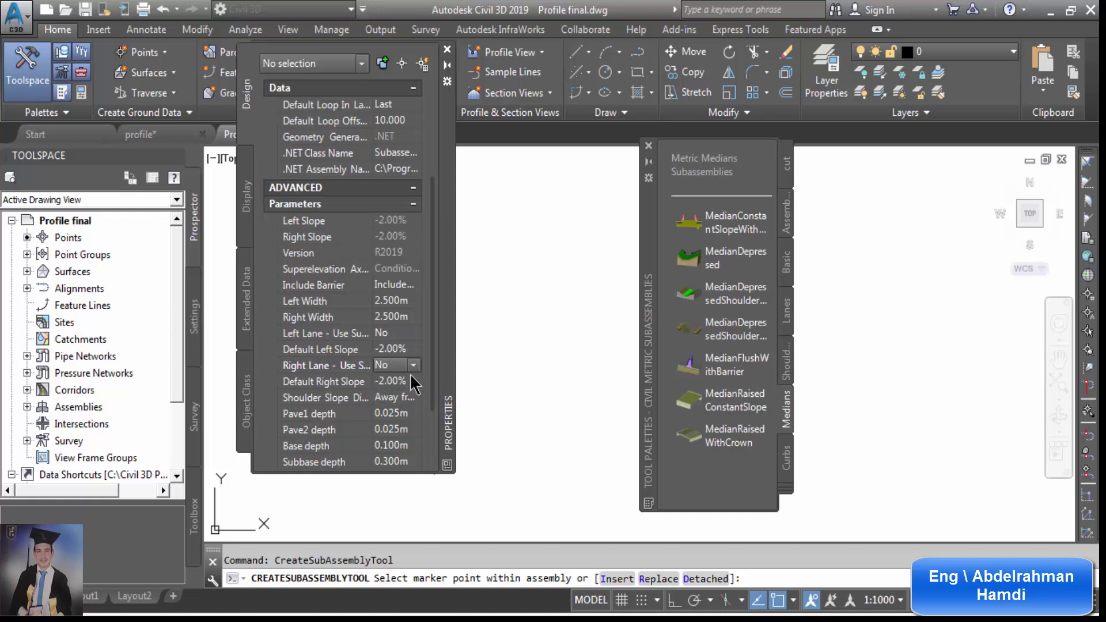
Check the remaining median parameters and attach the median to the rural road assembly's baseline marker.
scroll(414, 376, down, 1)
scroll(423, 385, up, 1)
drag(434, 412, 429, 433)
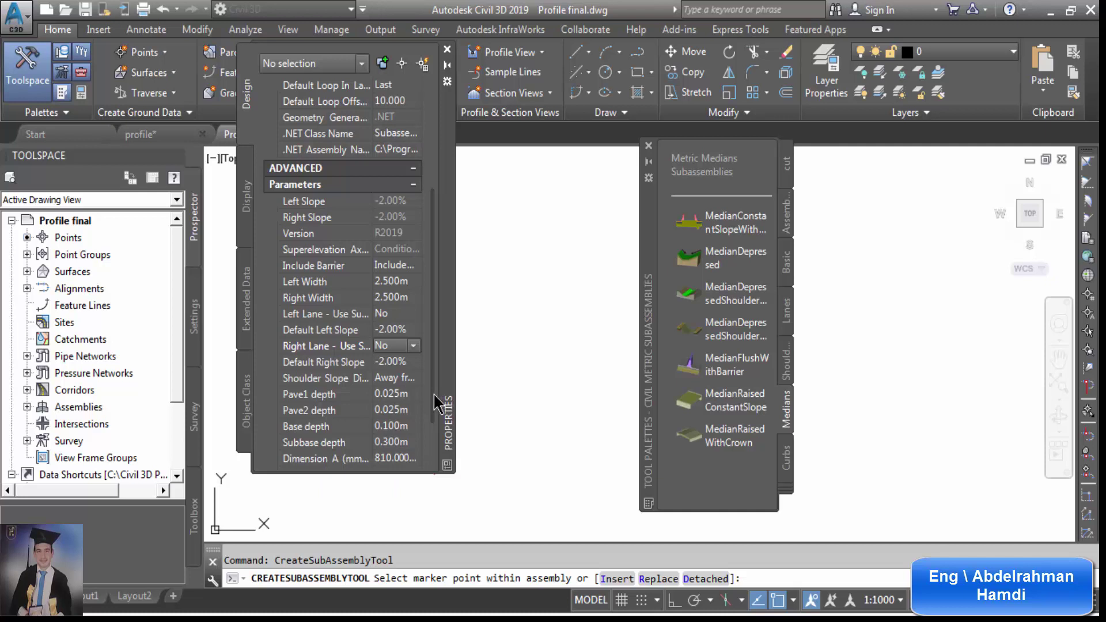
drag(434, 397, 428, 470)
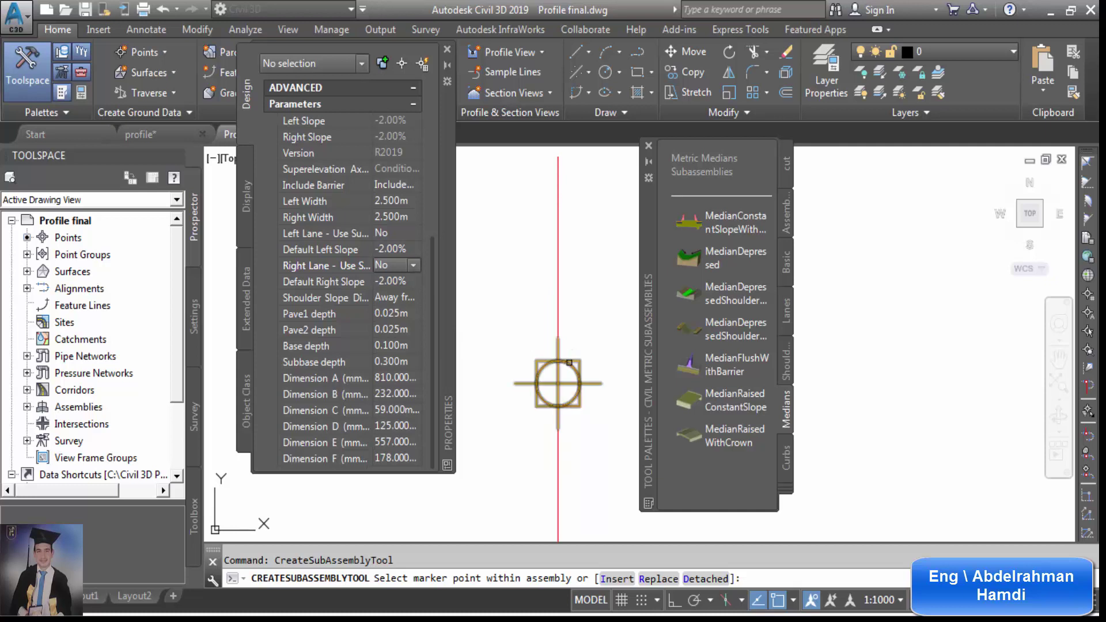
click(569, 362)
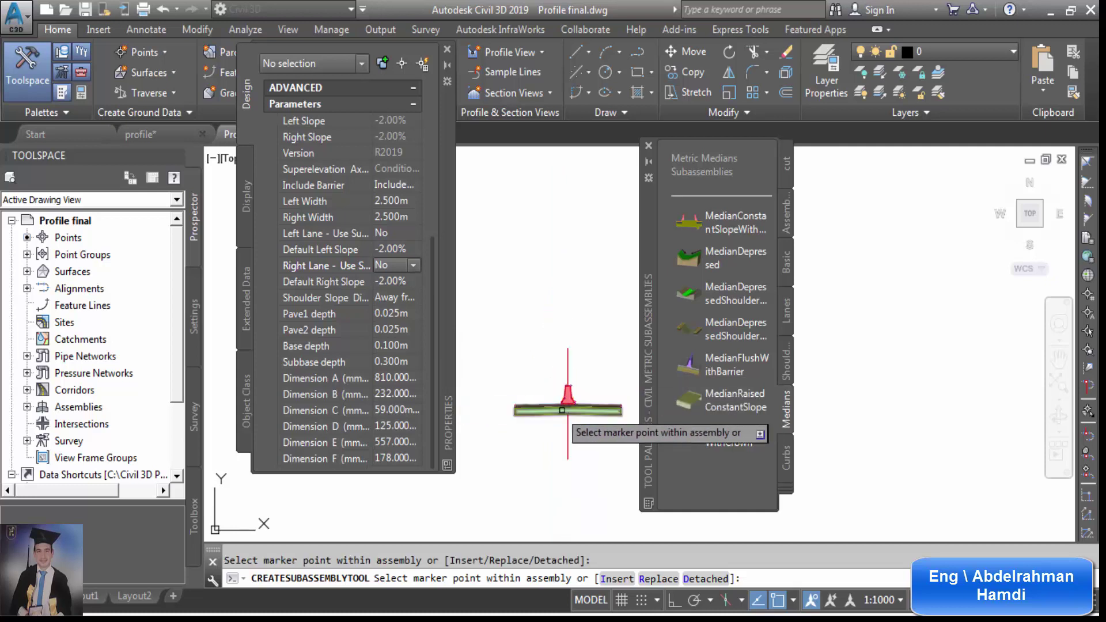
Inspect the placed median's barrier and pavement edges, then close its properties and end the placement.
scroll(561, 410, up, 5)
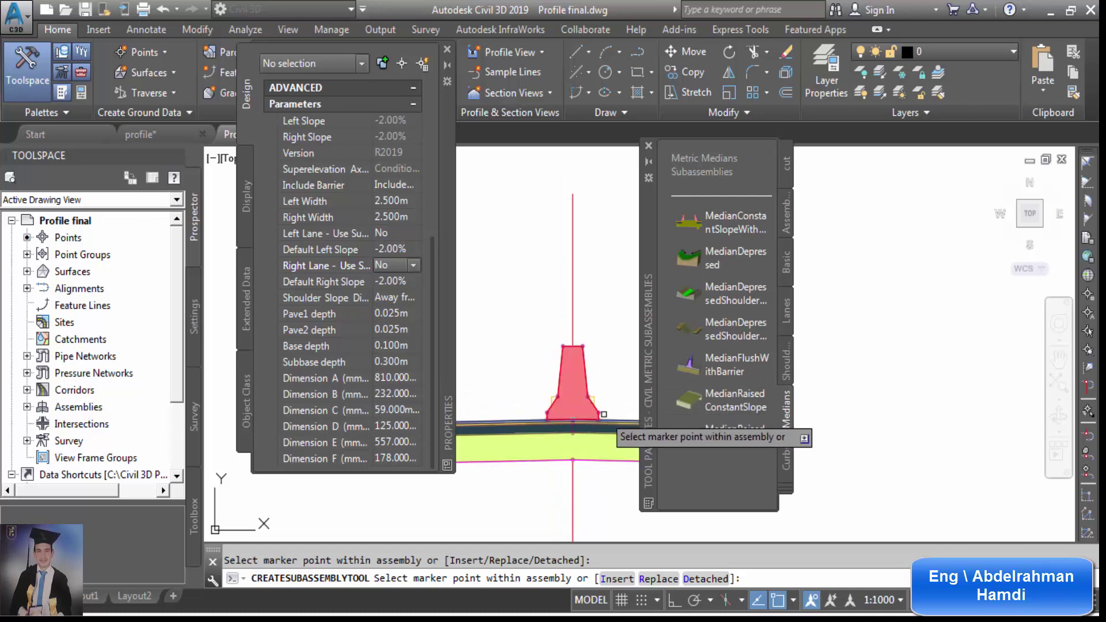
scroll(532, 430, down, 5)
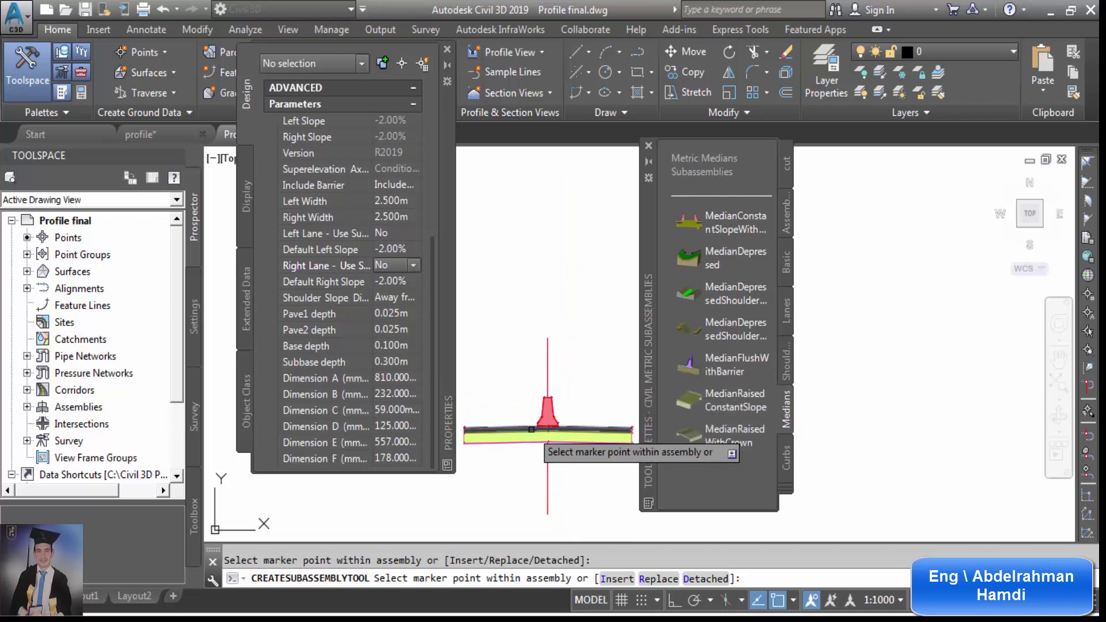
scroll(643, 435, up, 3)
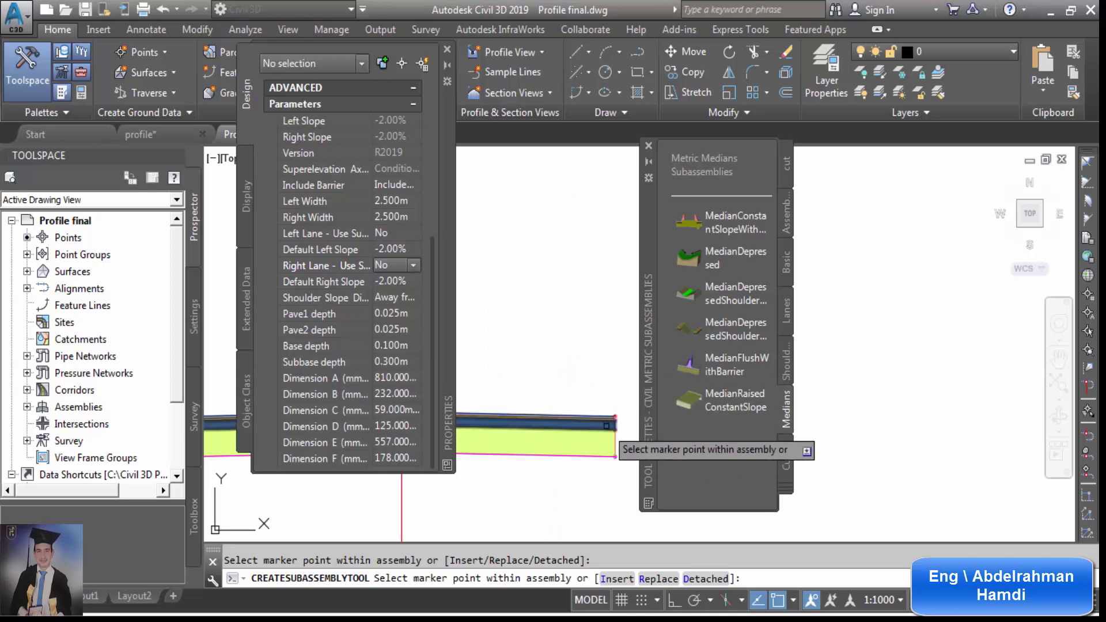
scroll(607, 427, down, 3)
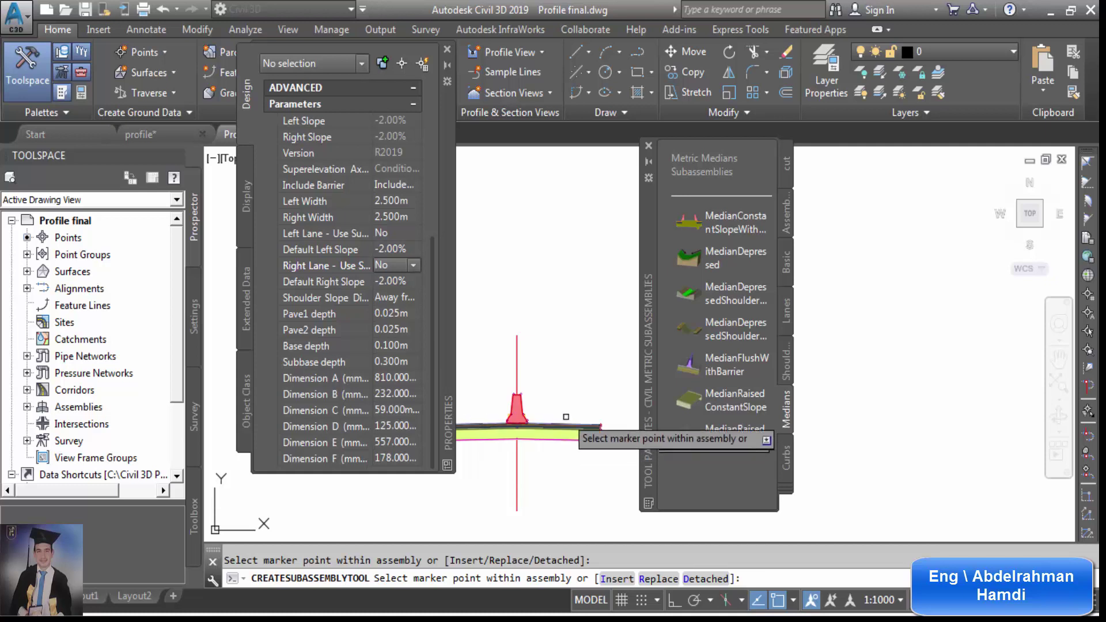
scroll(566, 417, down, 3)
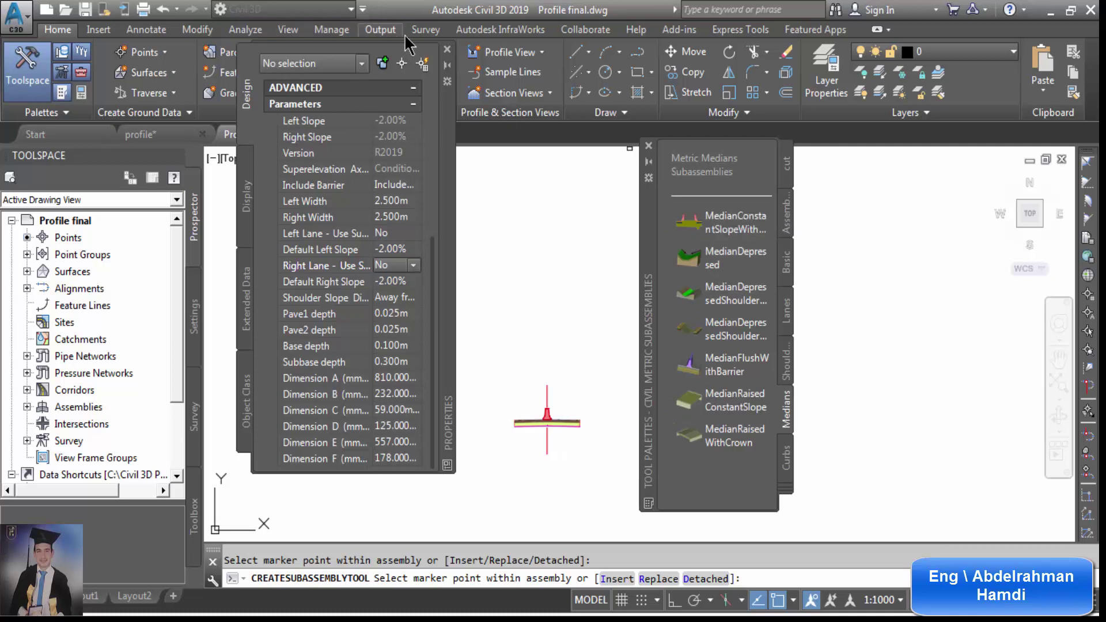
click(448, 50)
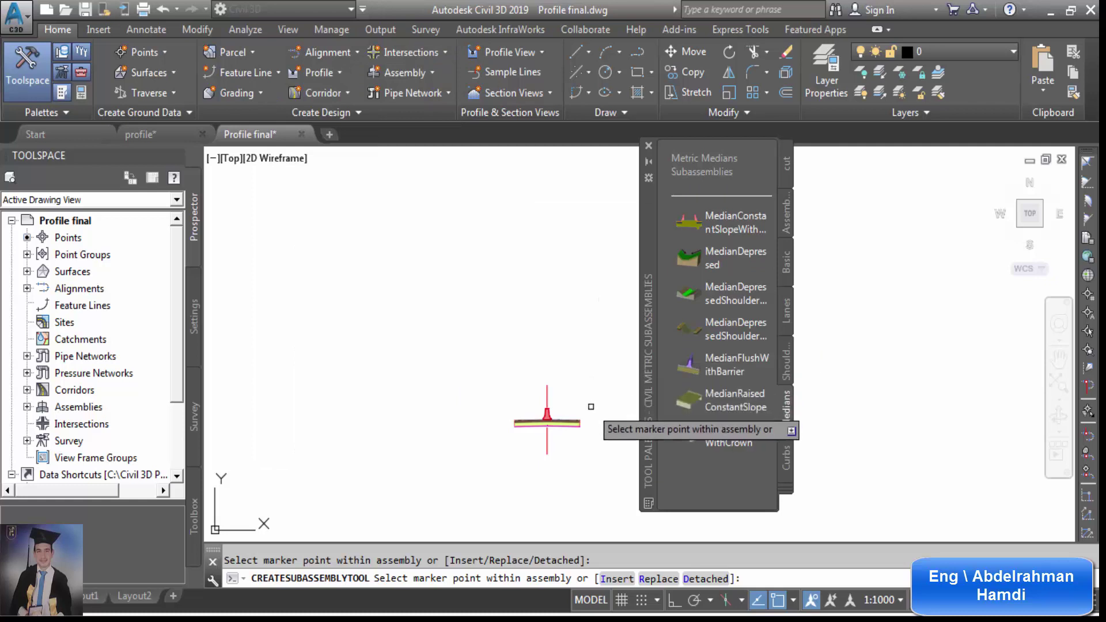
scroll(591, 407, up, 5)
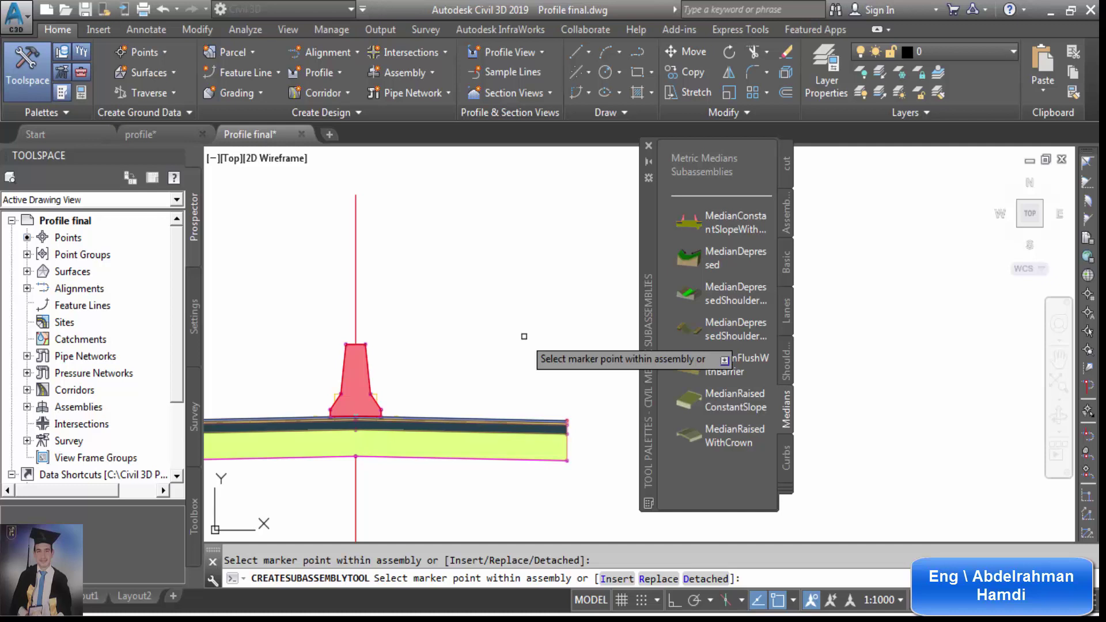
key(Escape)
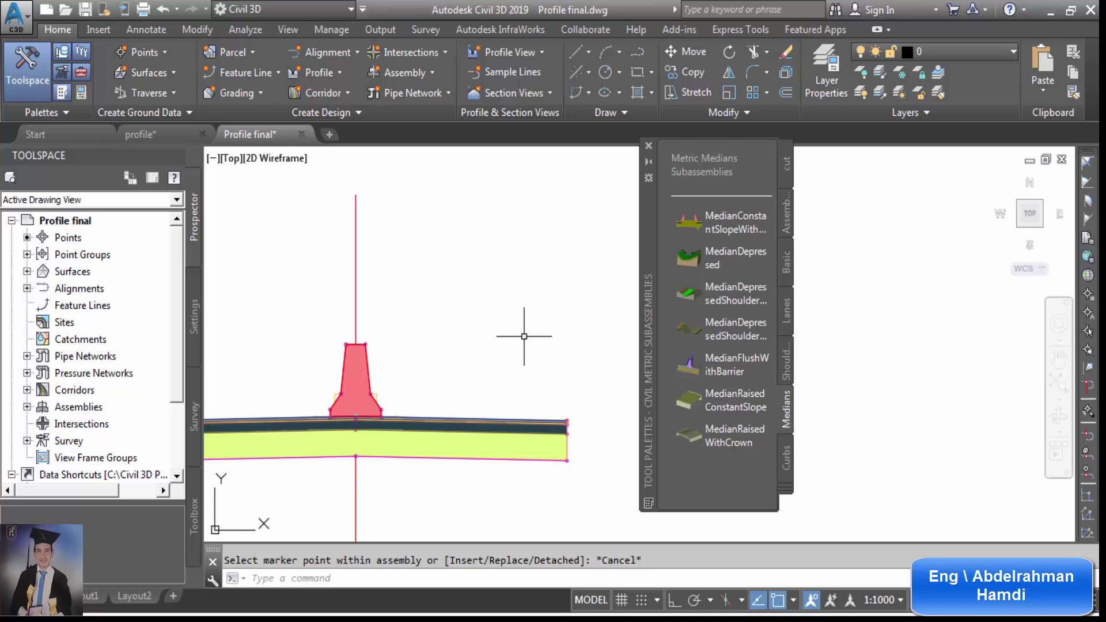
Attach a CrownedLane subassembly with its default parameters to the top marker at the median's right edge.
click(723, 293)
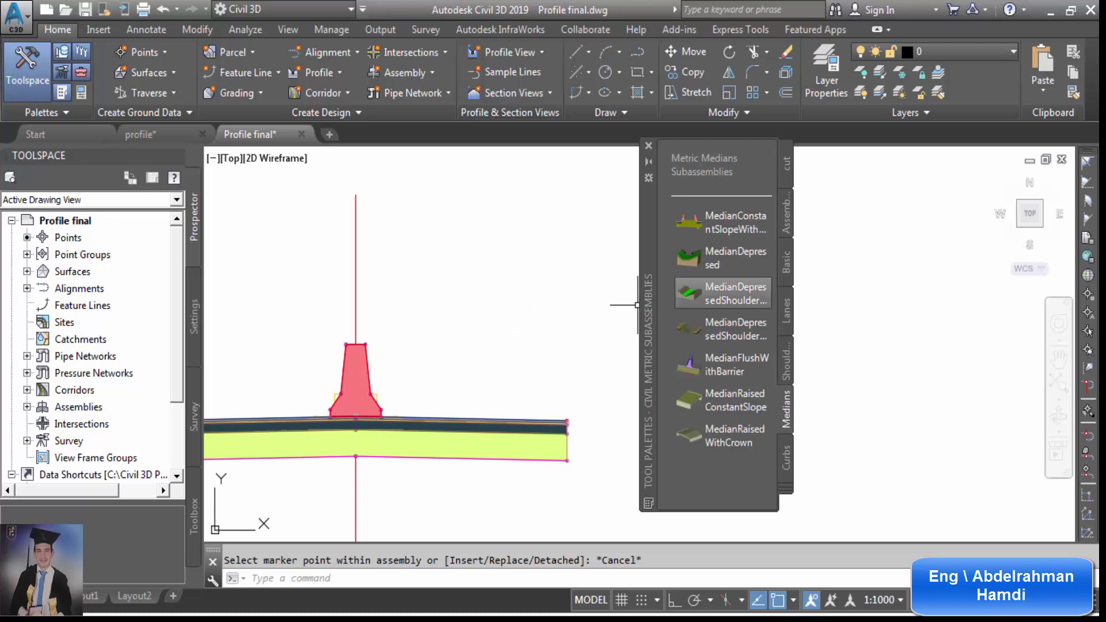
click(790, 314)
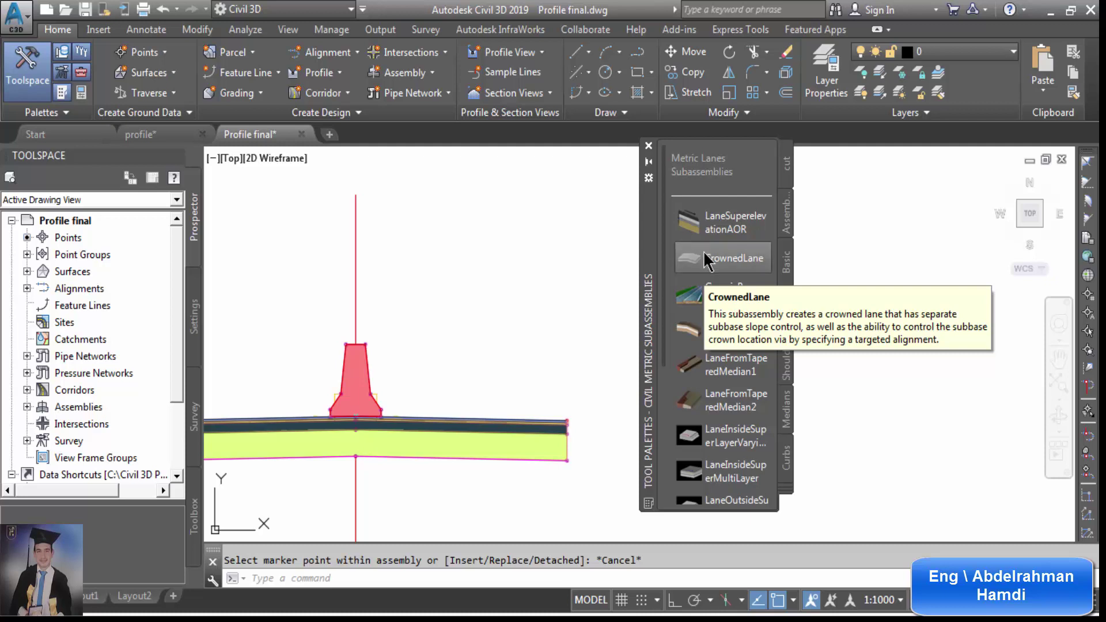
click(719, 264)
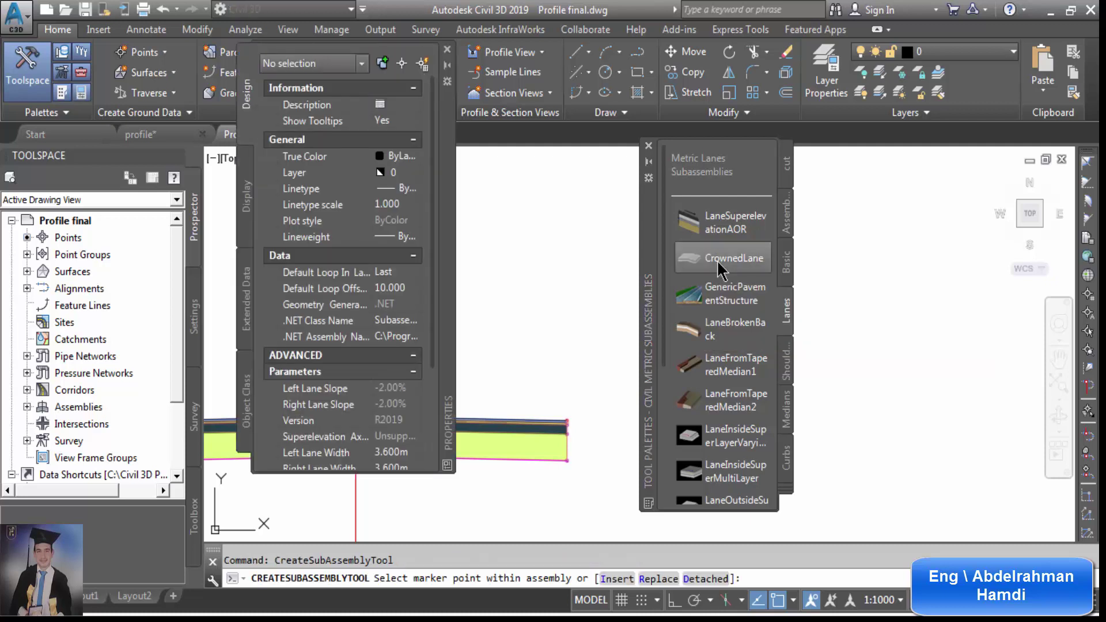
scroll(369, 299, down, 2)
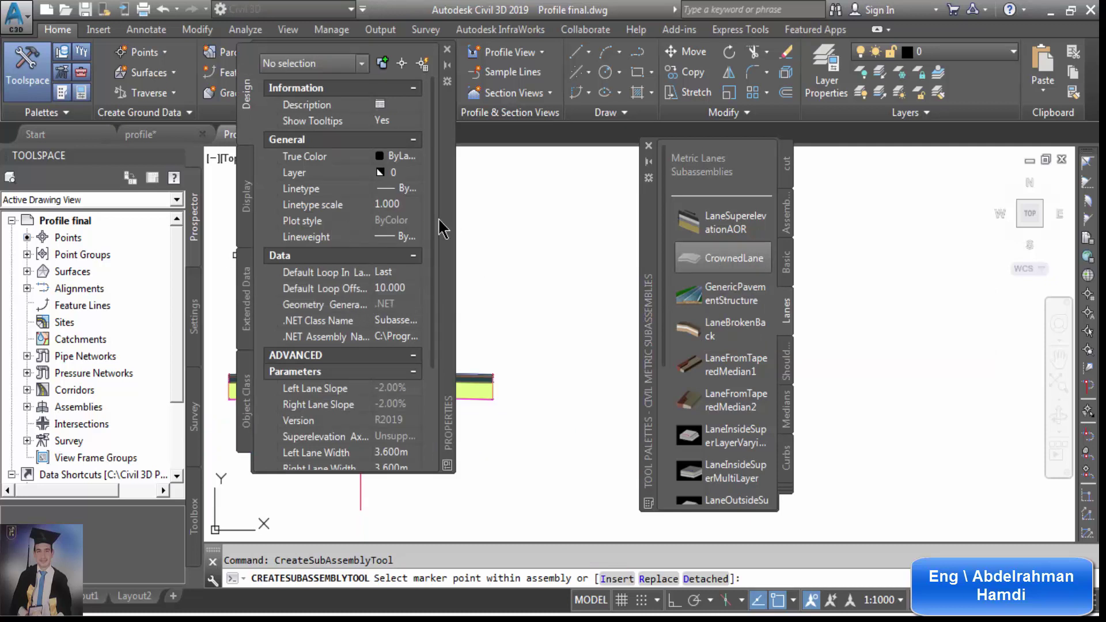
drag(434, 219, 438, 331)
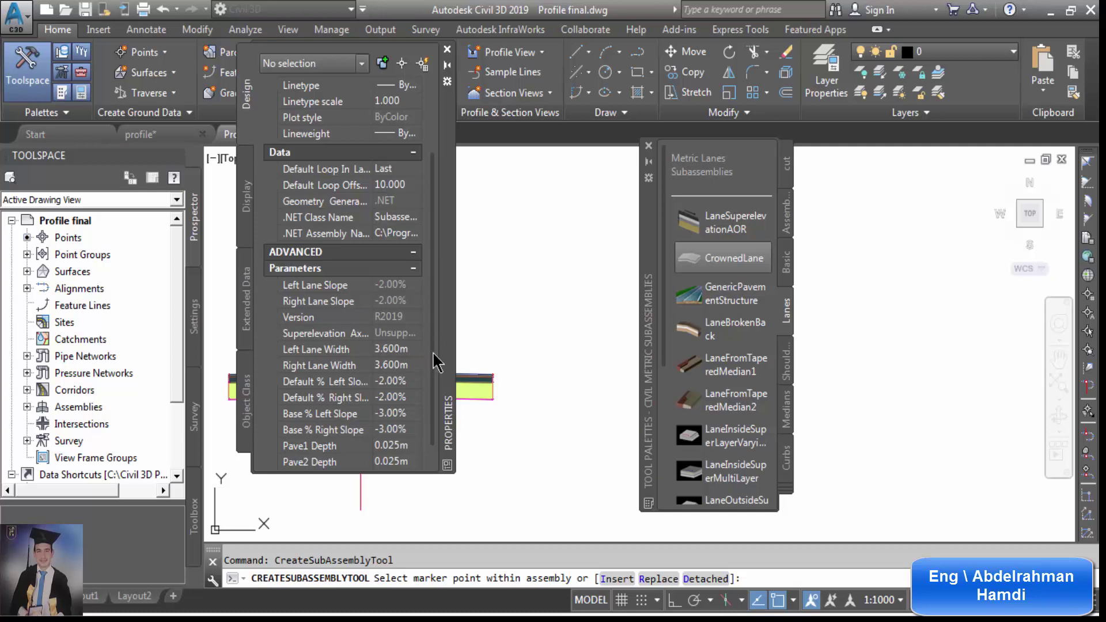
scroll(437, 394, down, 1)
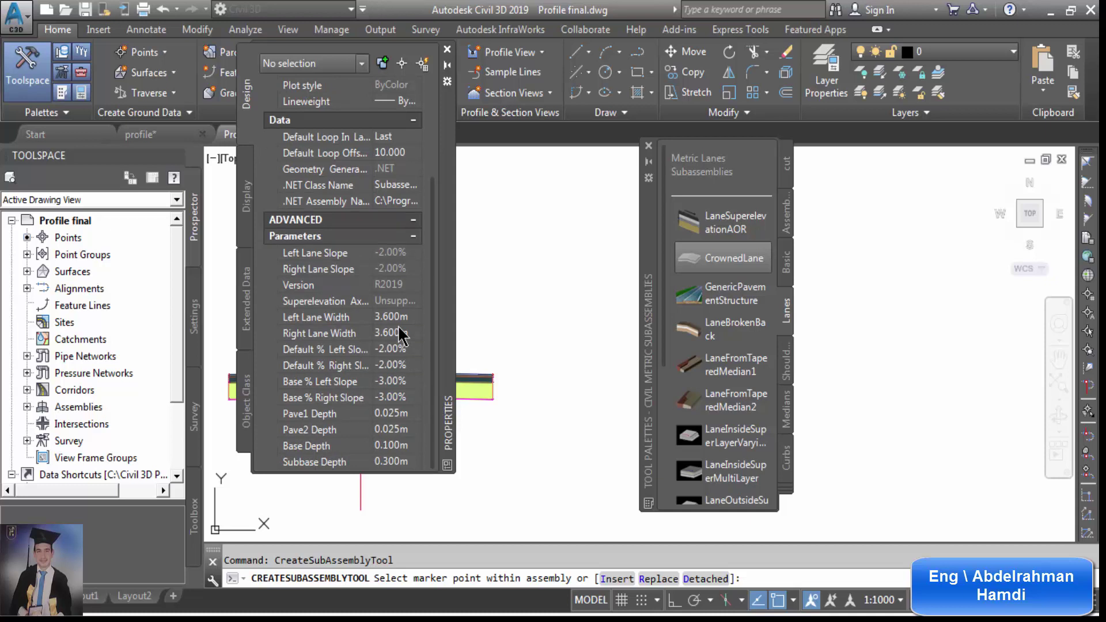
mouse_move(331, 326)
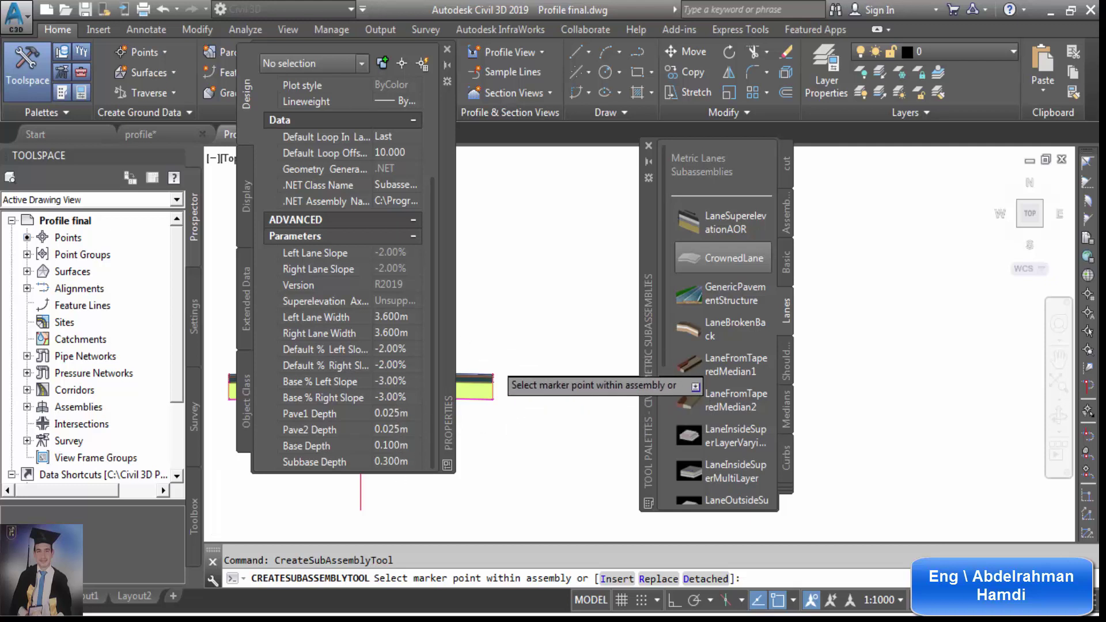
scroll(489, 406, up, 5)
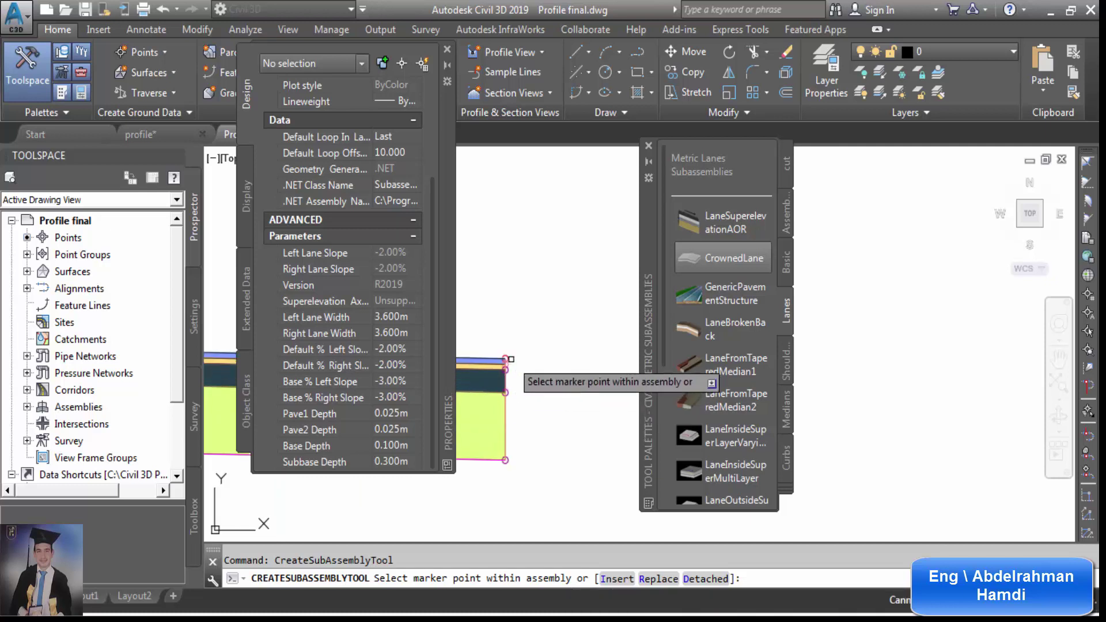
scroll(507, 358, down, 5)
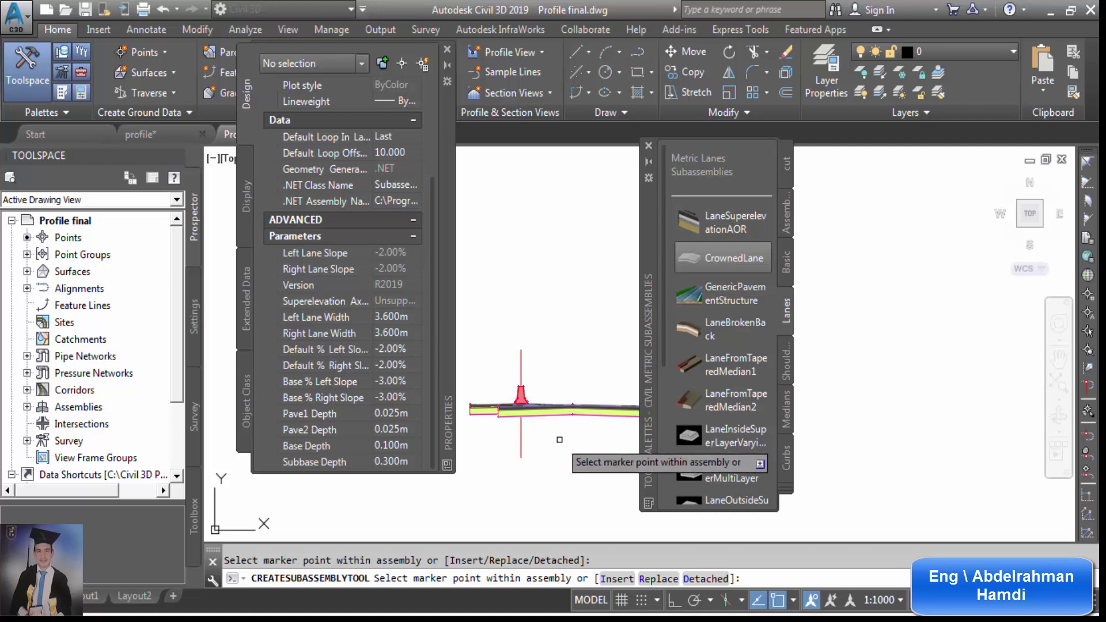
key(Escape)
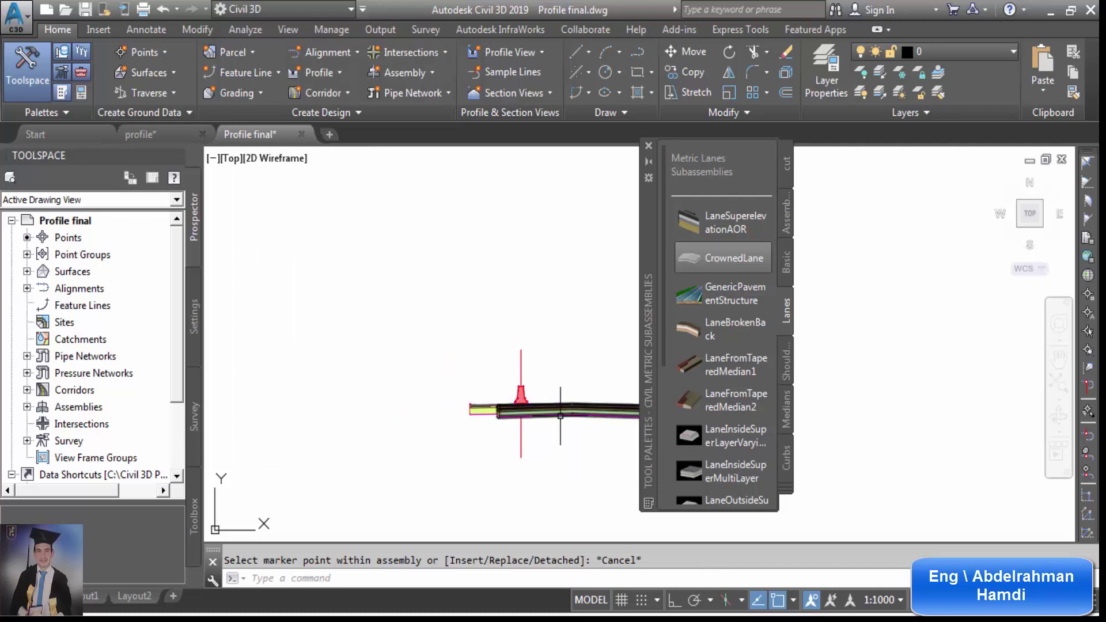
Shift the crowned lane to the right by its crown point until its inner edge is clear of the median.
click(560, 411)
scroll(580, 399, up, 3)
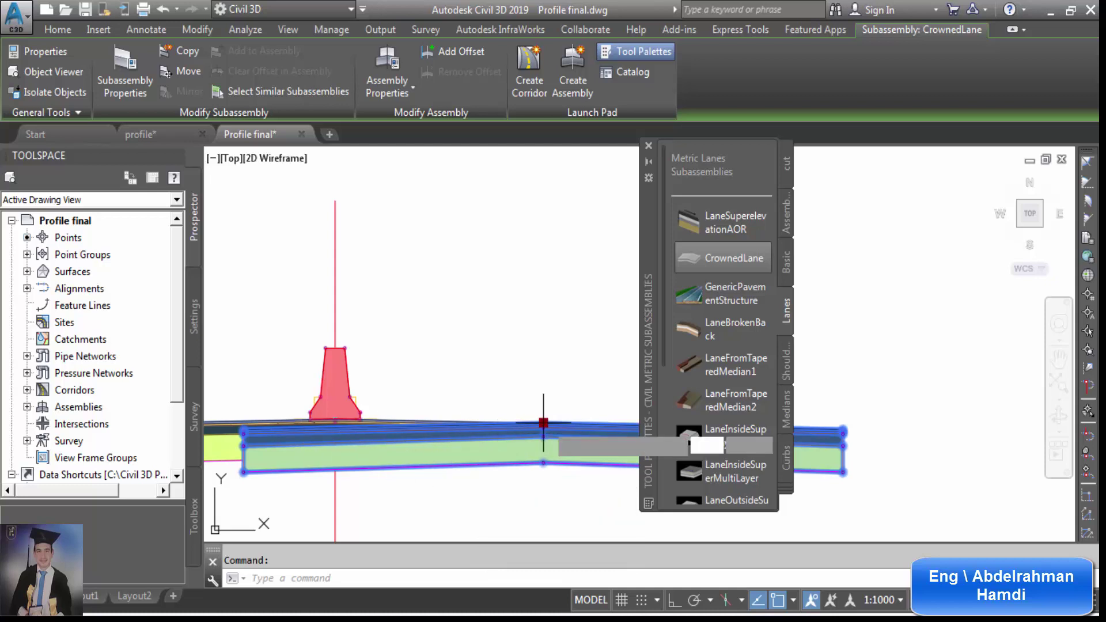
click(543, 423)
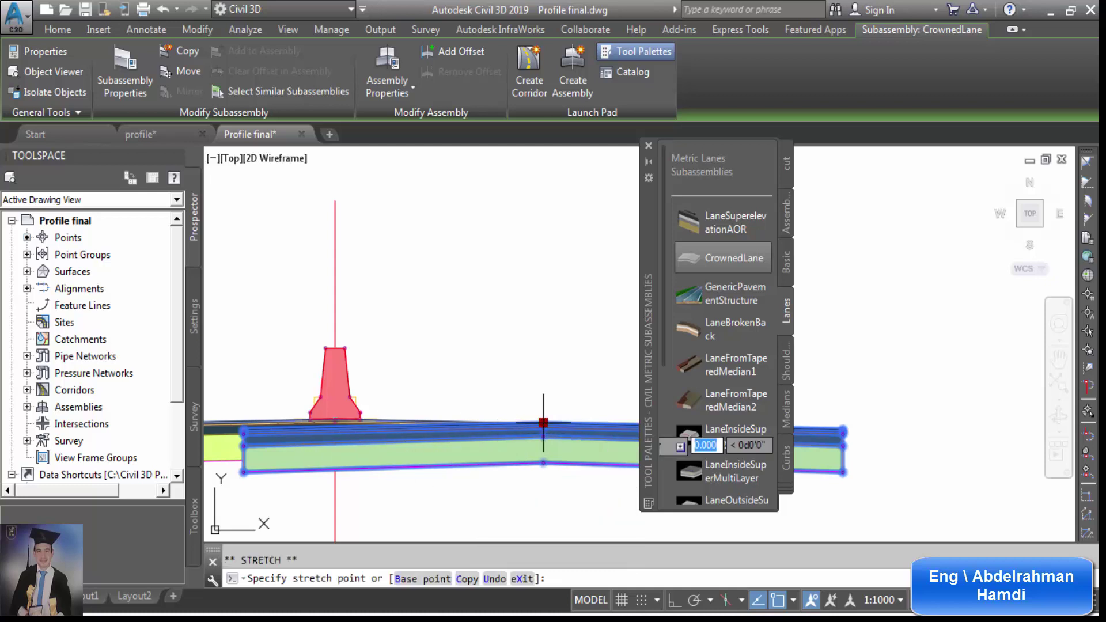
click(904, 423)
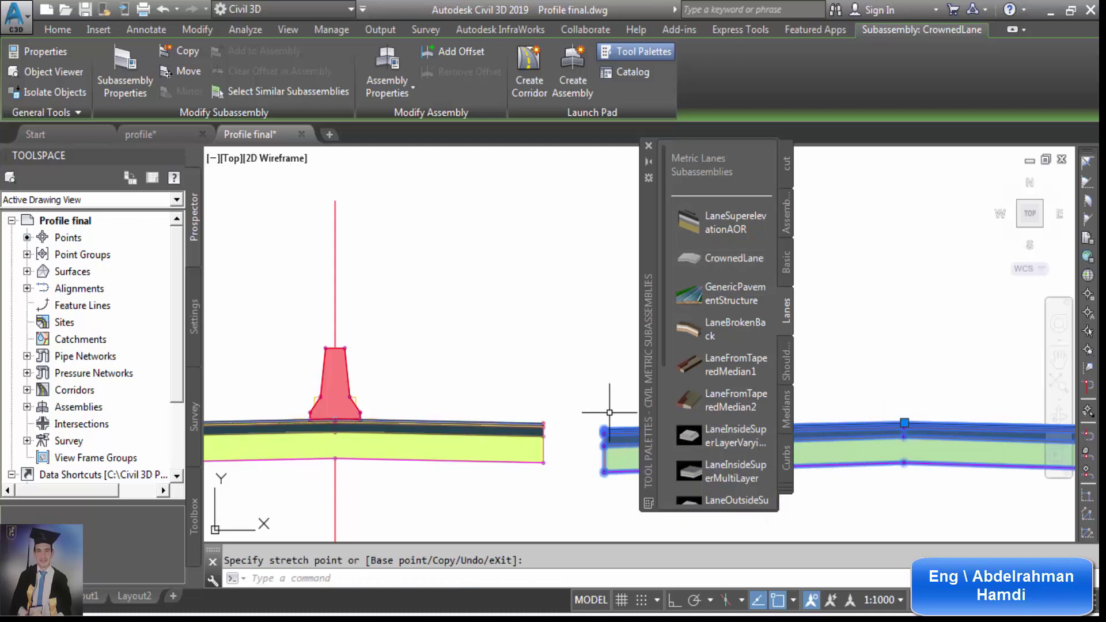
scroll(545, 439, down, 3)
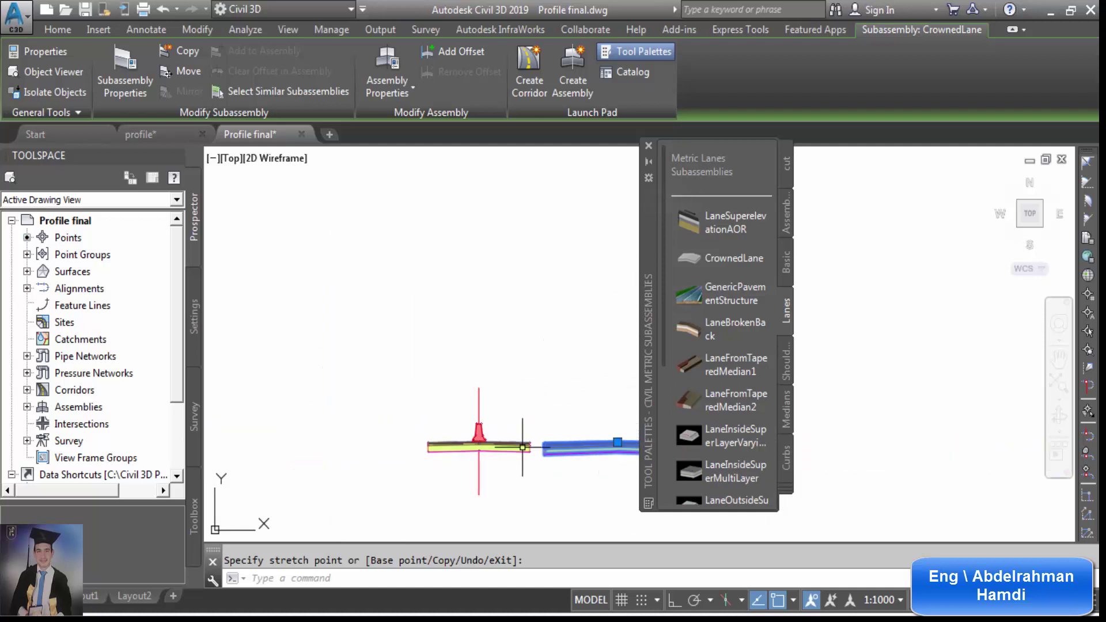
Try to relocate the crowned lane to another assembly marker using the subassembly Move command.
scroll(586, 441, up, 3)
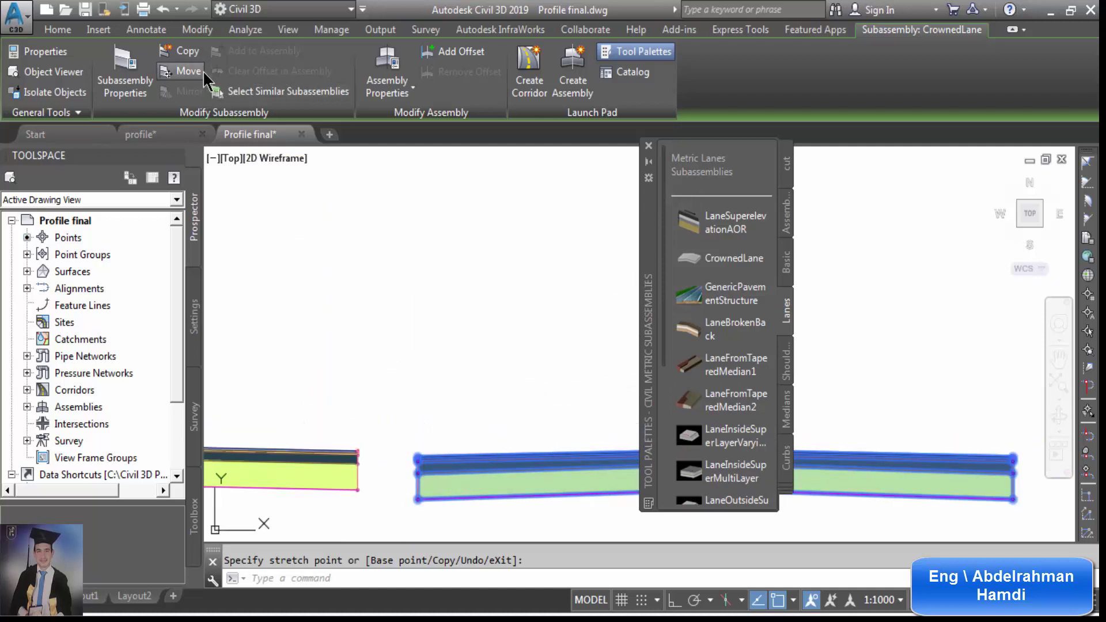
click(183, 71)
scroll(420, 448, up, 4)
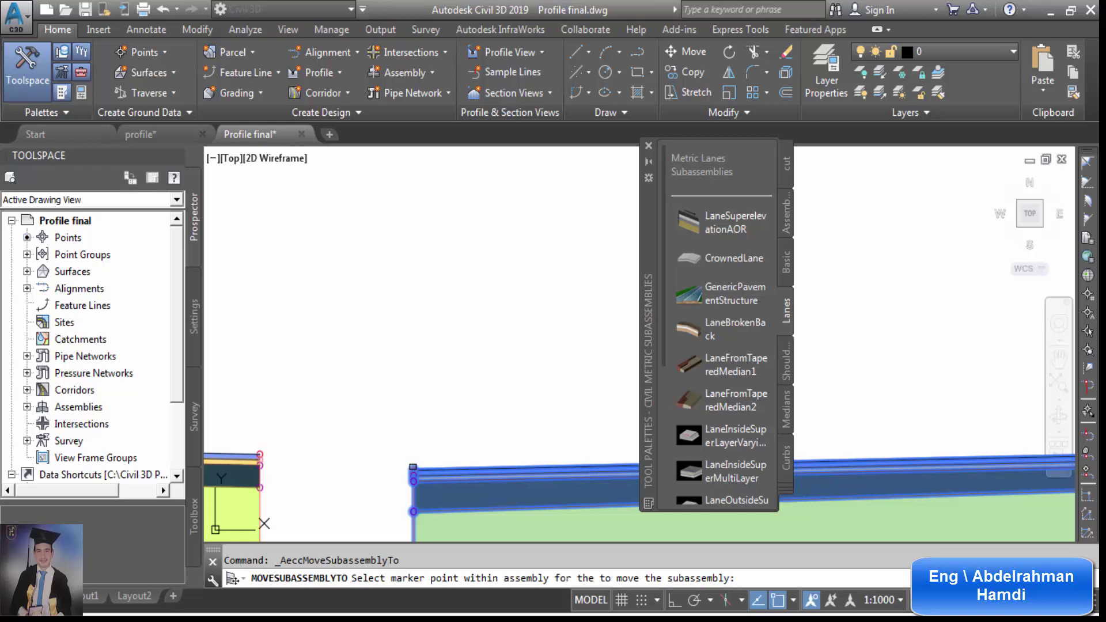
click(413, 479)
scroll(400, 452, down, 3)
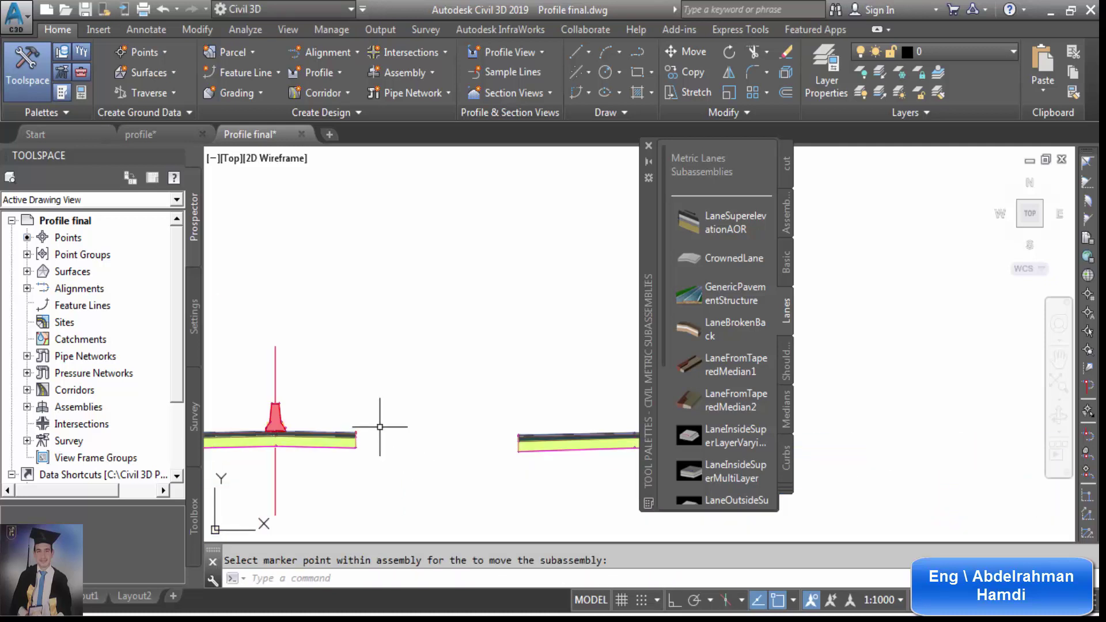
Move the crowned lane from its upper inner corner onto the top point of the median's right edge.
click(533, 449)
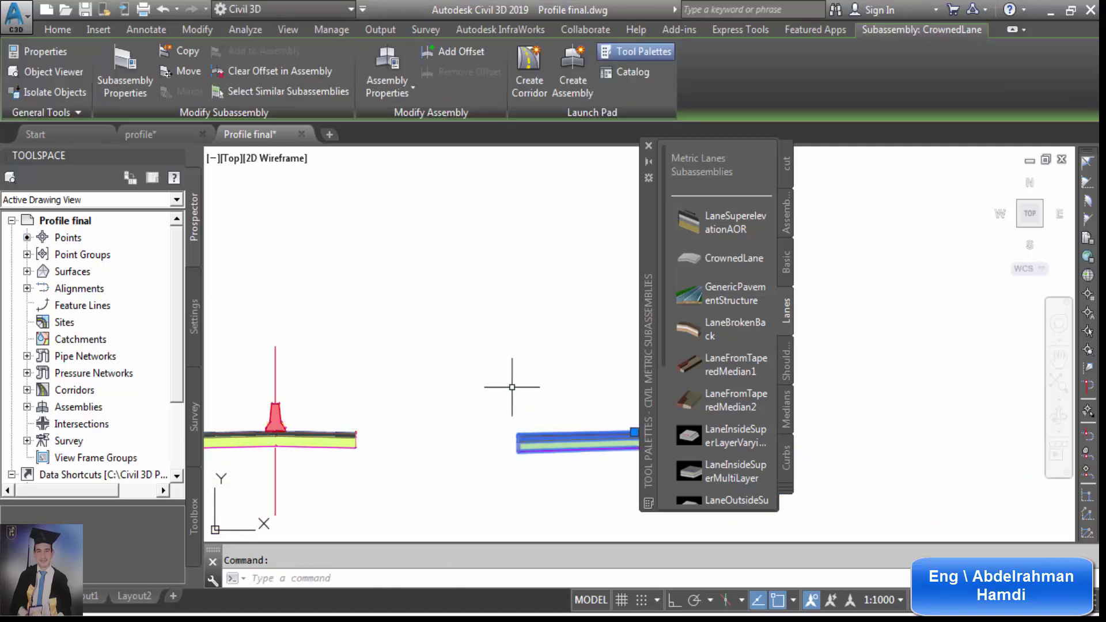
click(58, 30)
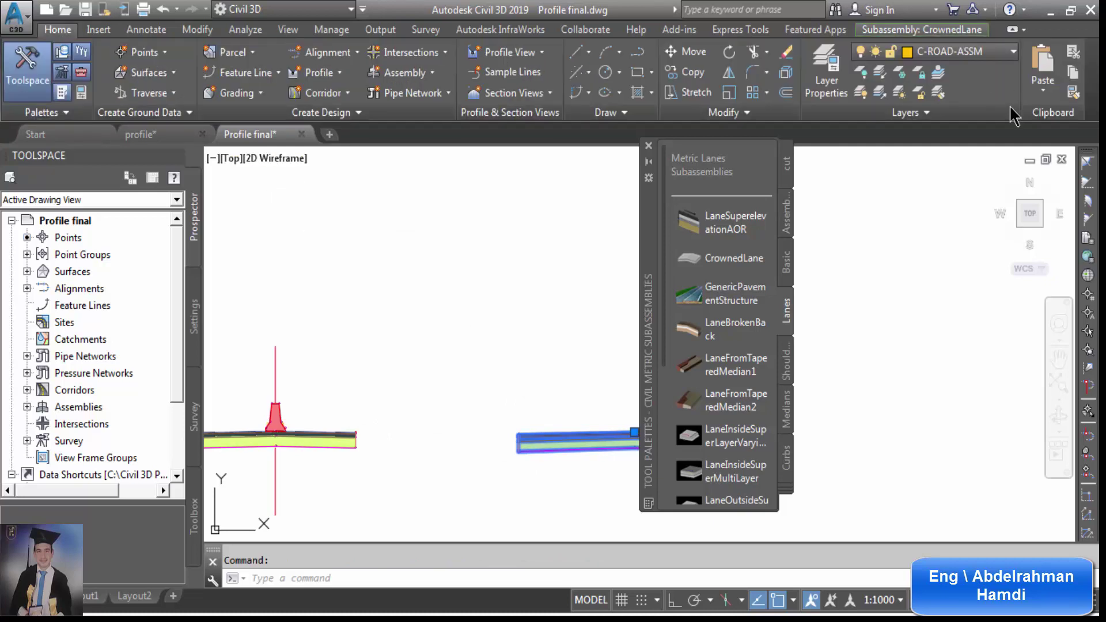
click(683, 52)
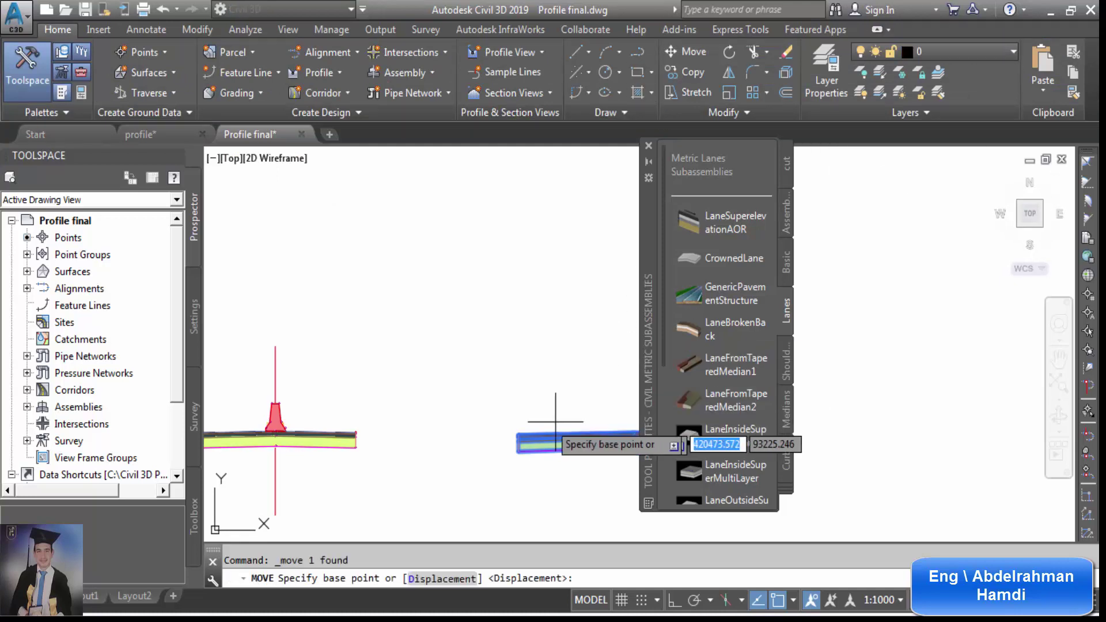
scroll(526, 450, up, 5)
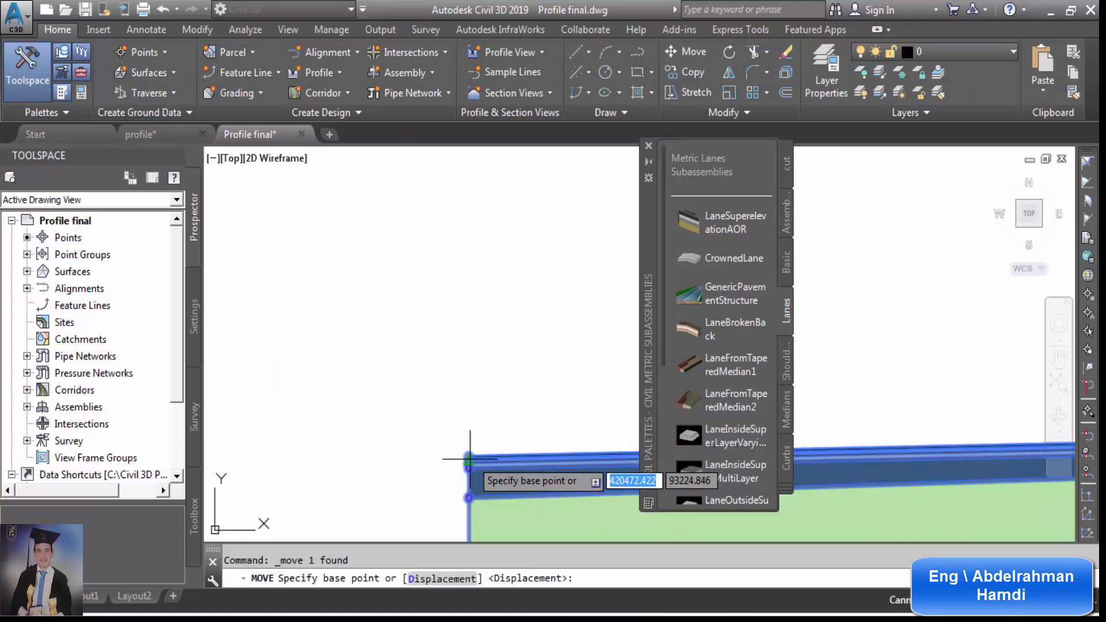
click(470, 457)
scroll(554, 383, down, 3)
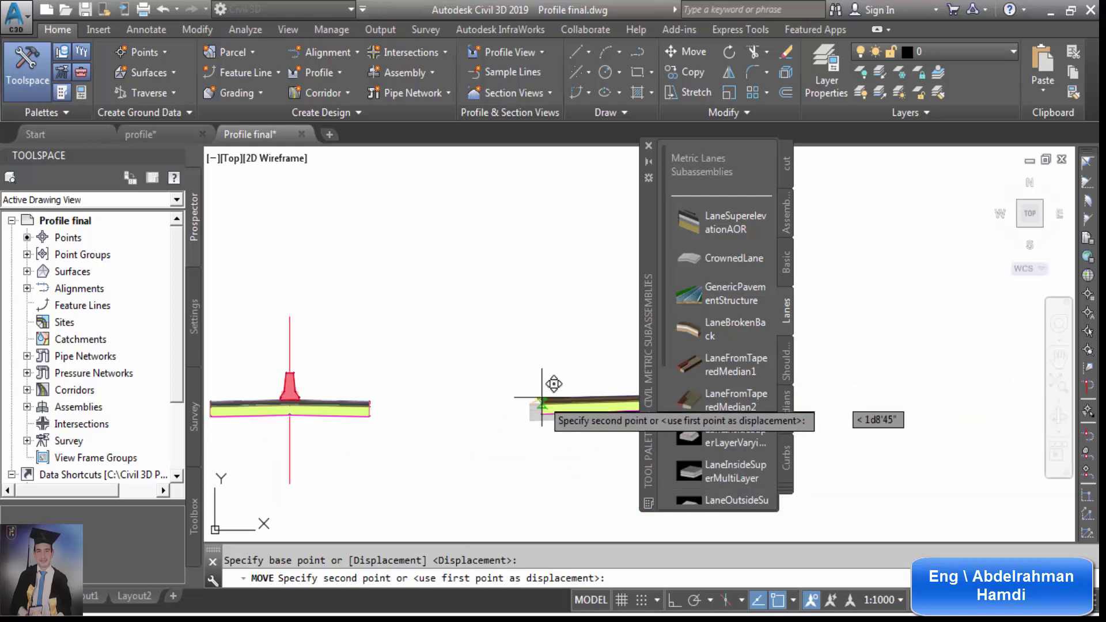
scroll(358, 391, up, 3)
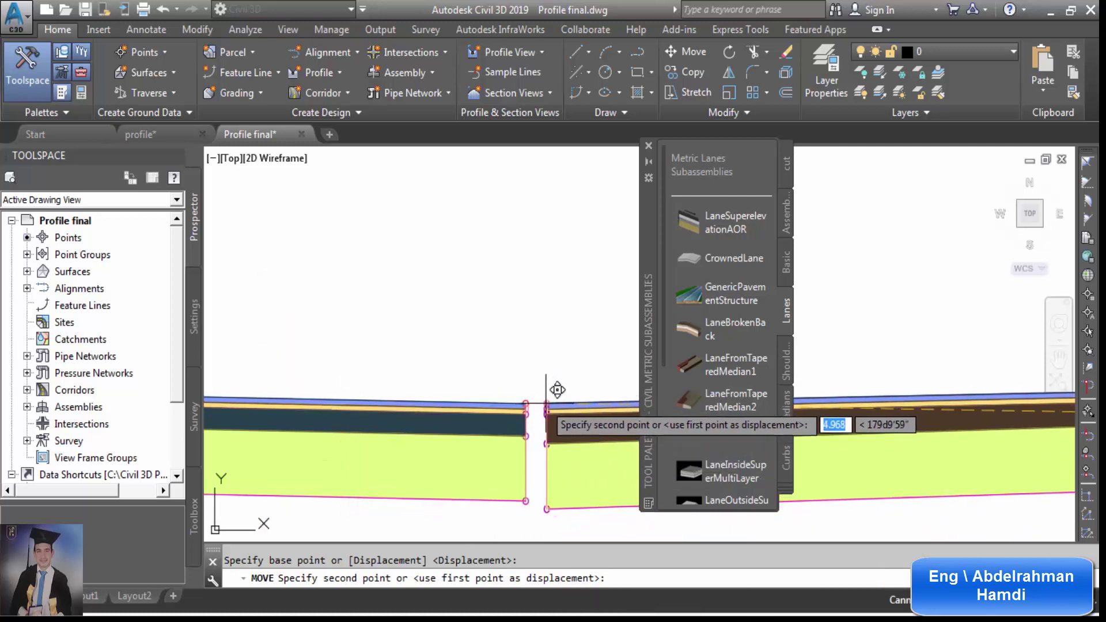
click(527, 403)
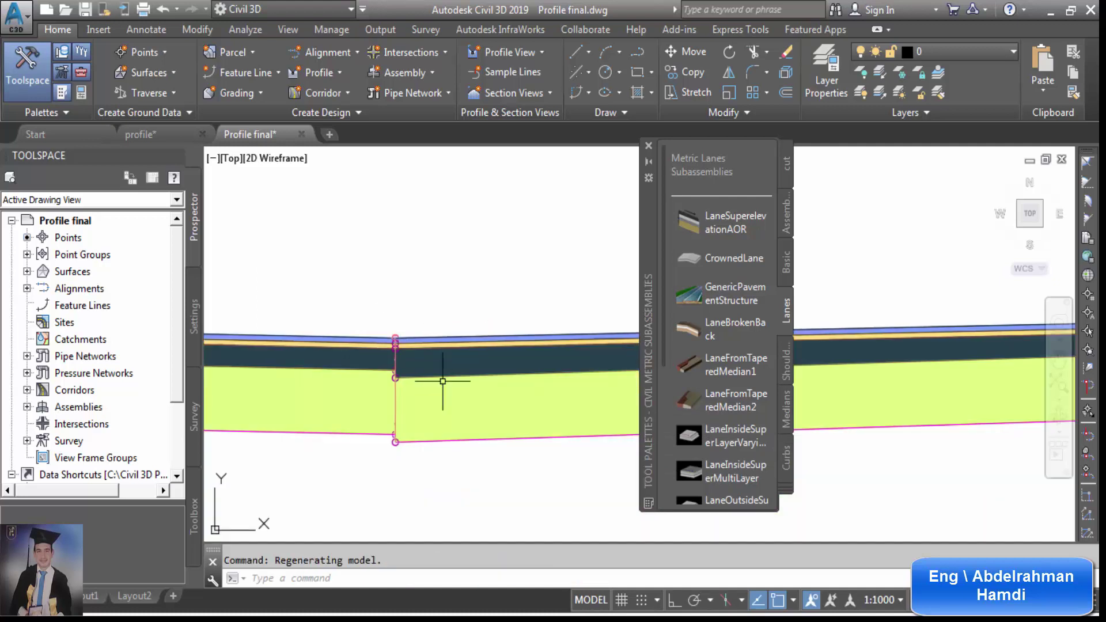
scroll(457, 432, down, 5)
key(Escape)
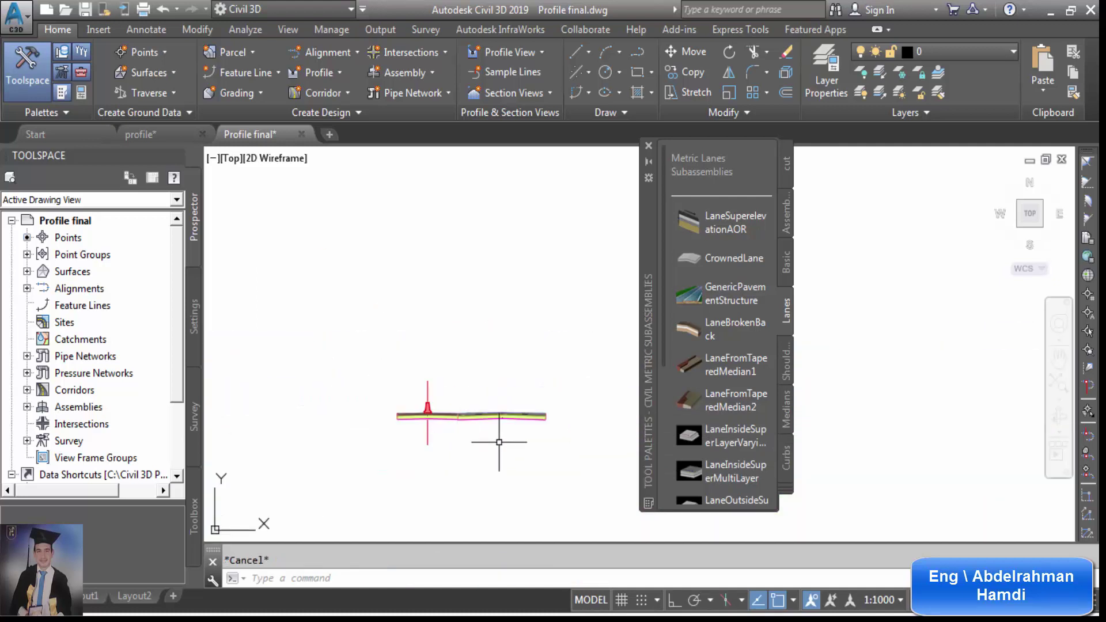
Replace the crowned lane with a right-side LaneSuperelevationAOR attached to the top marker at the median's right edge.
click(501, 416)
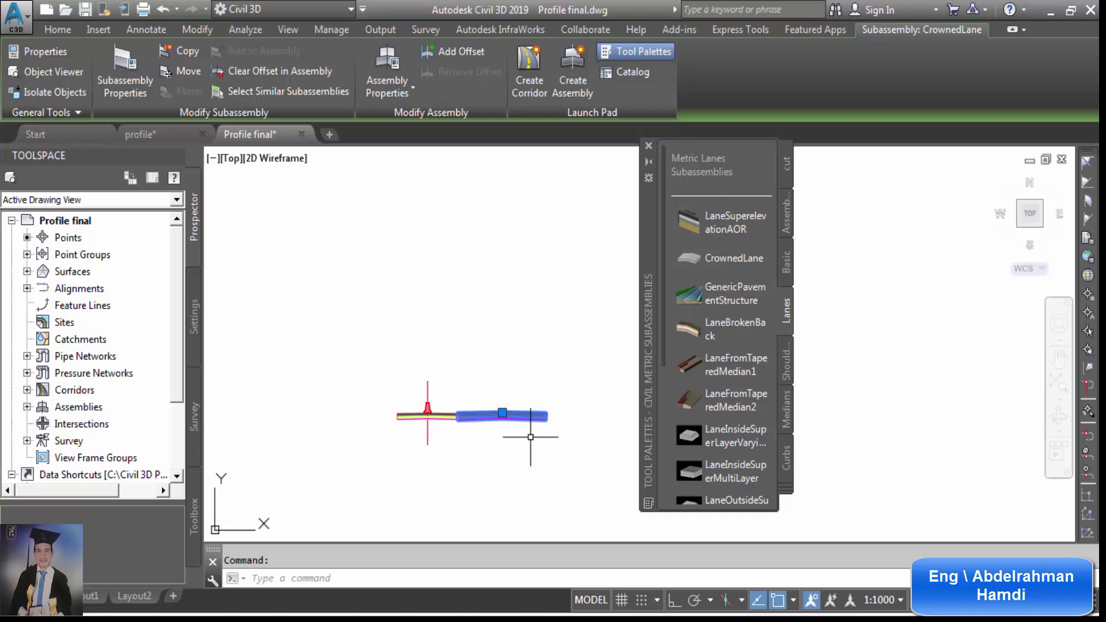
key(Delete)
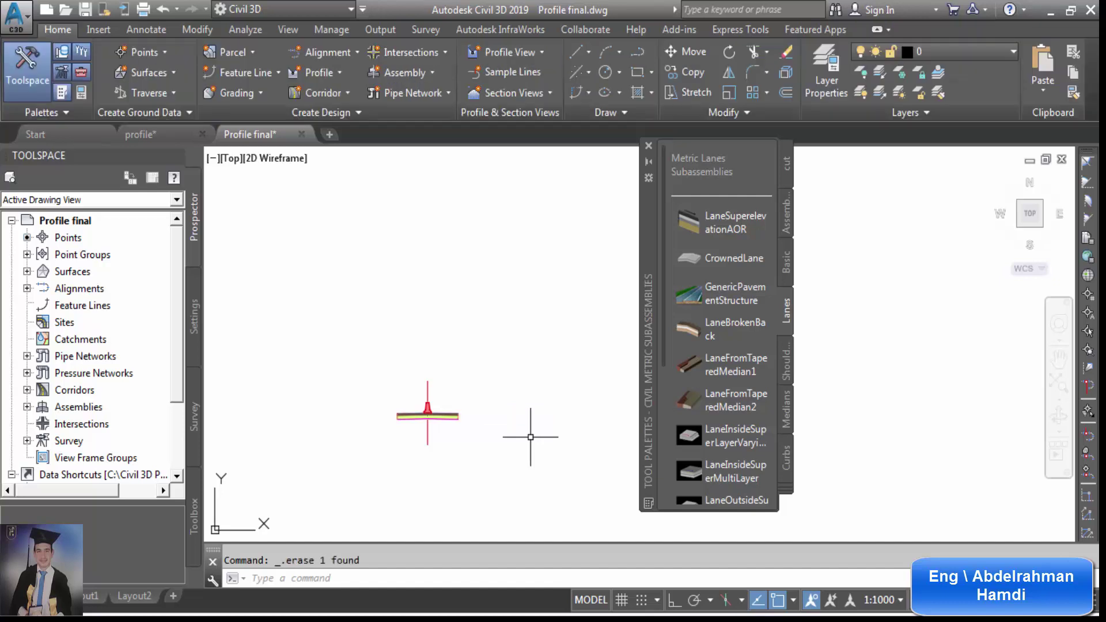
click(728, 229)
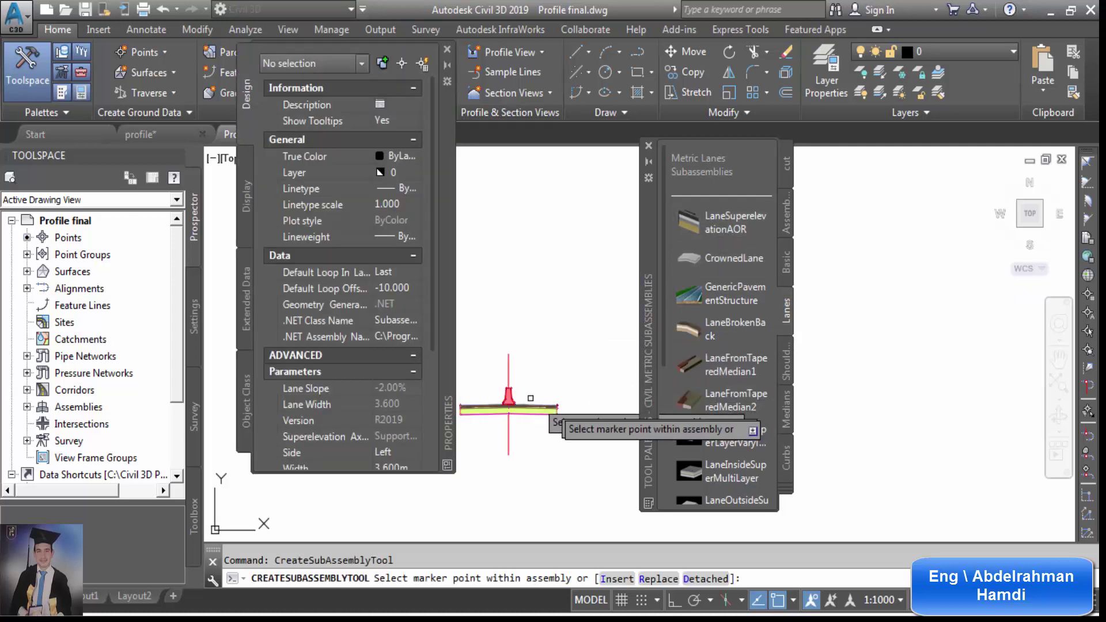
click(519, 395)
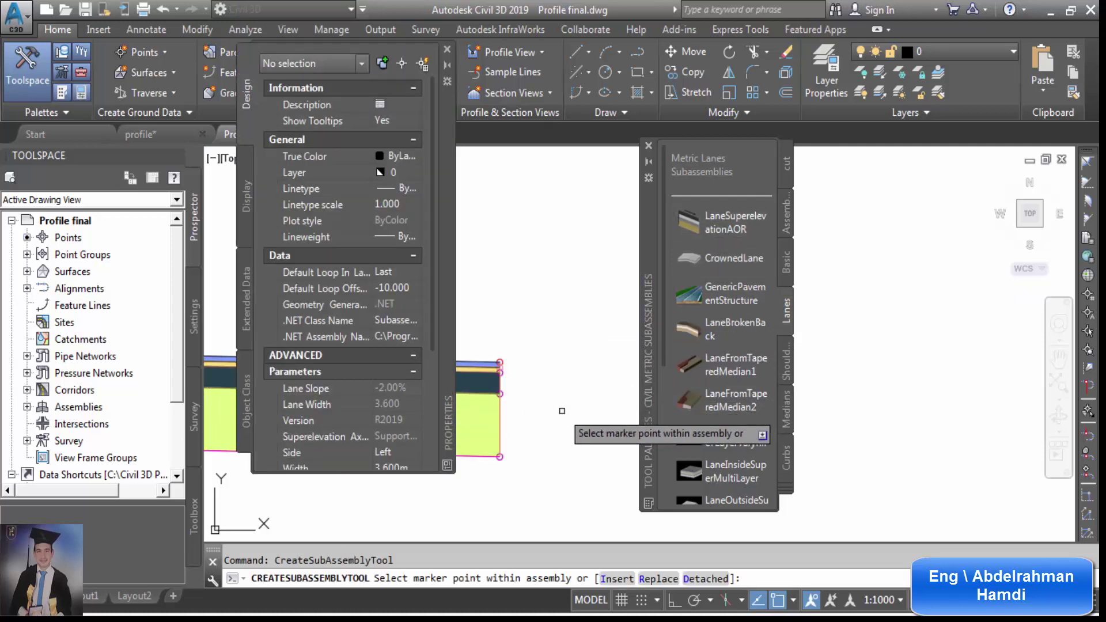
click(501, 363)
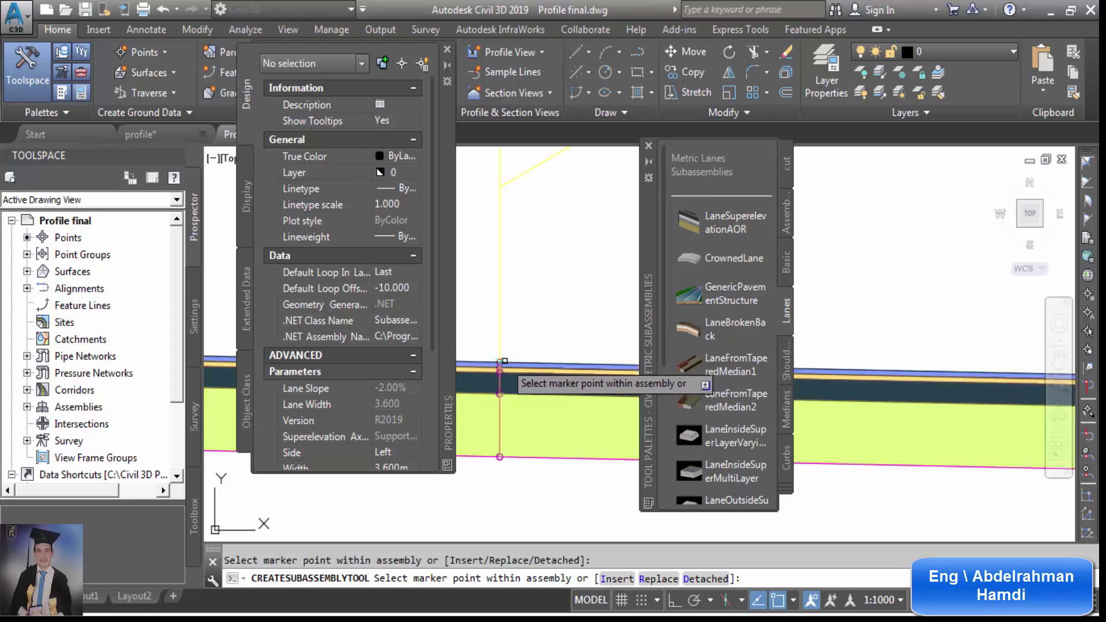
scroll(500, 419, down, 5)
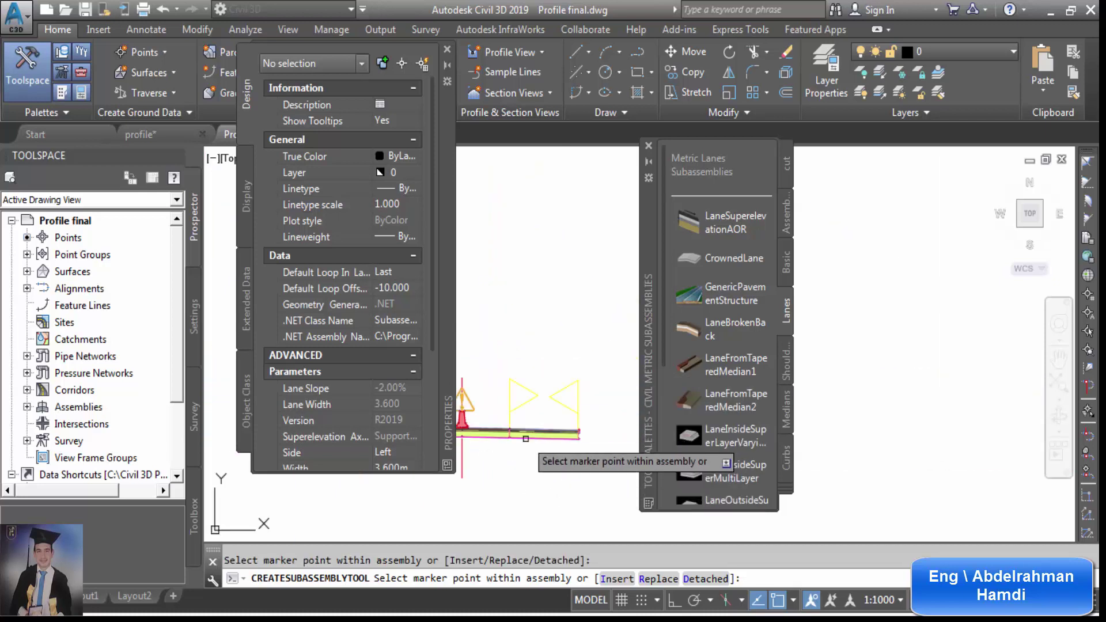
key(Escape)
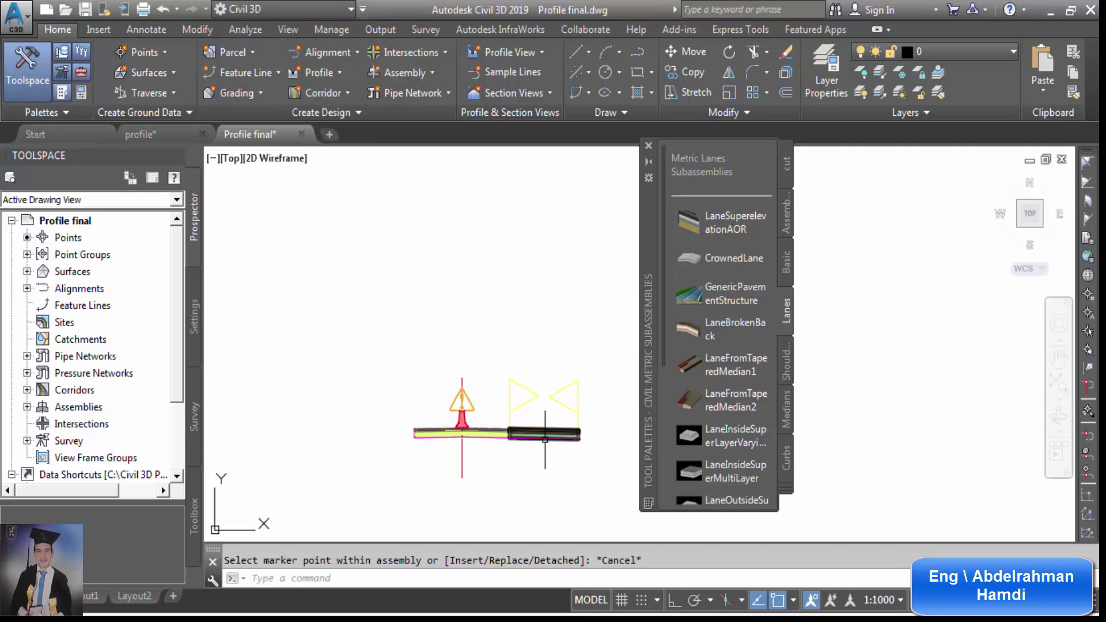
Set the default slope of the LaneSuperelevationAOR beside the median to 2%.
click(544, 438)
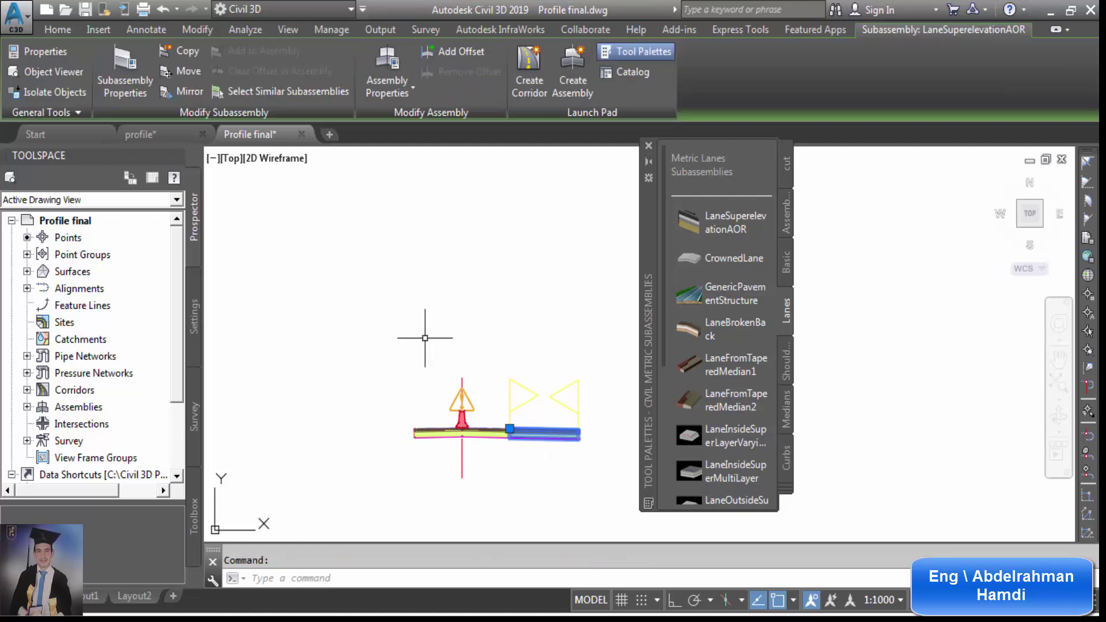
scroll(218, 151, down, 2)
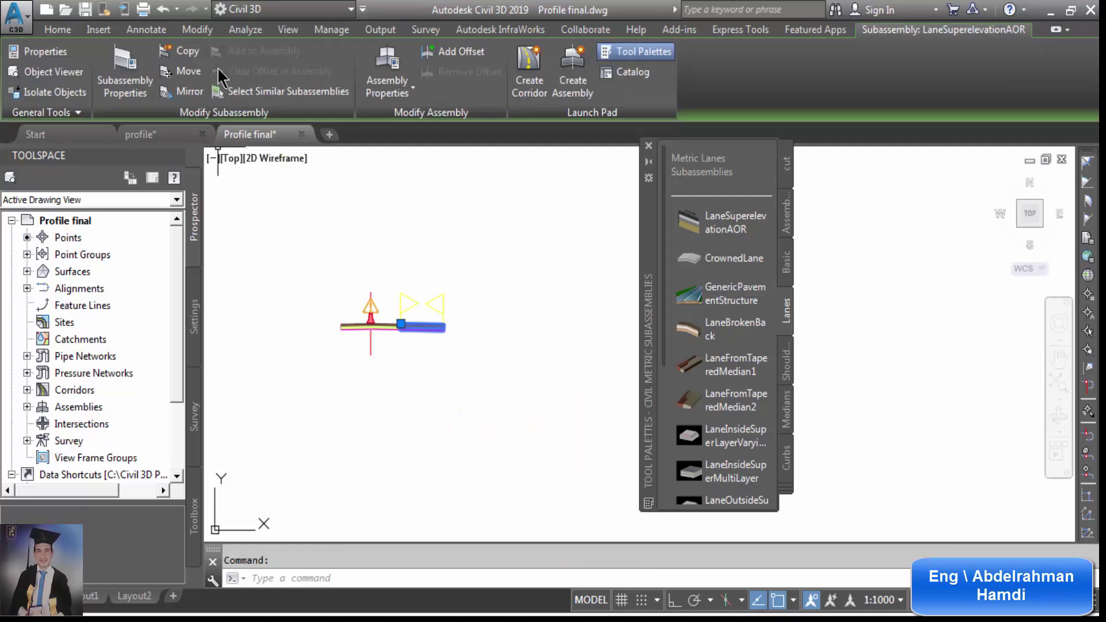
click(56, 52)
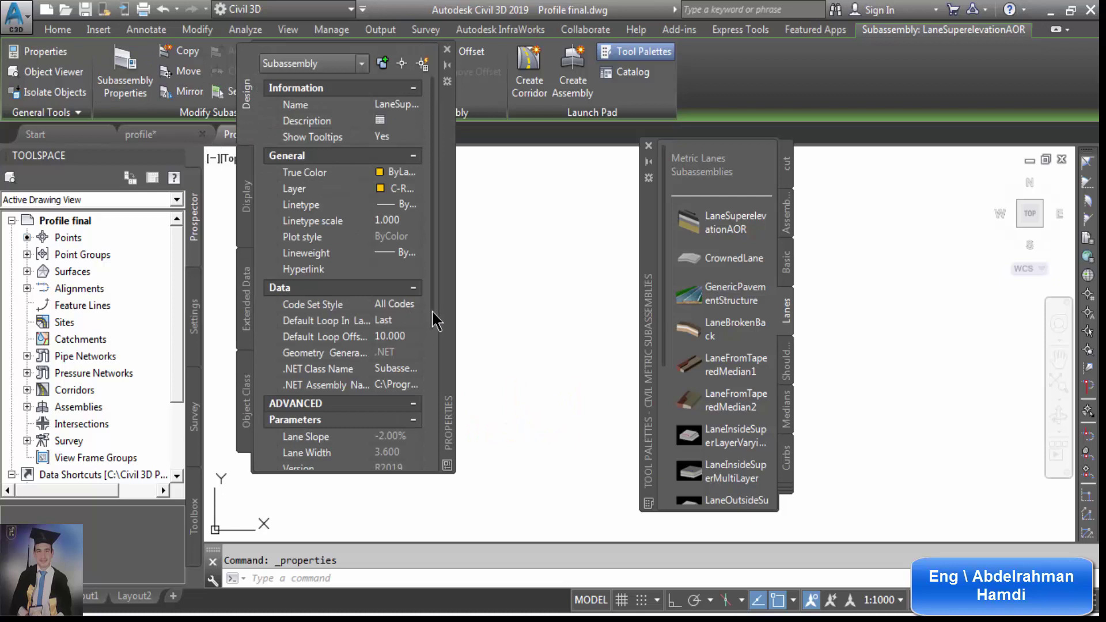
drag(432, 321, 389, 430)
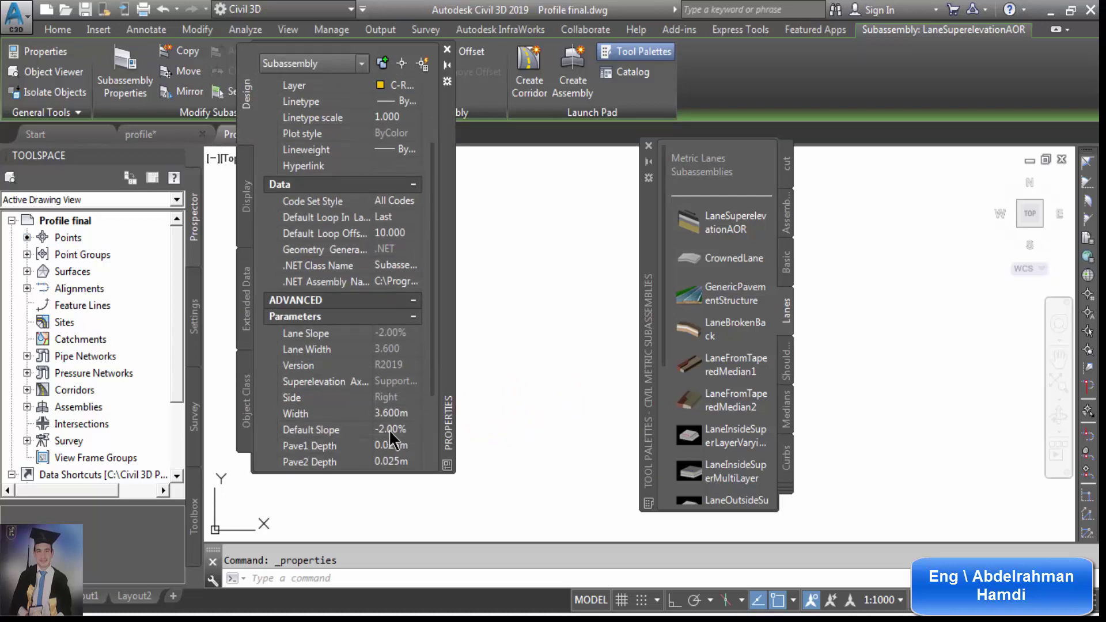
click(389, 430)
text(2)
click(395, 447)
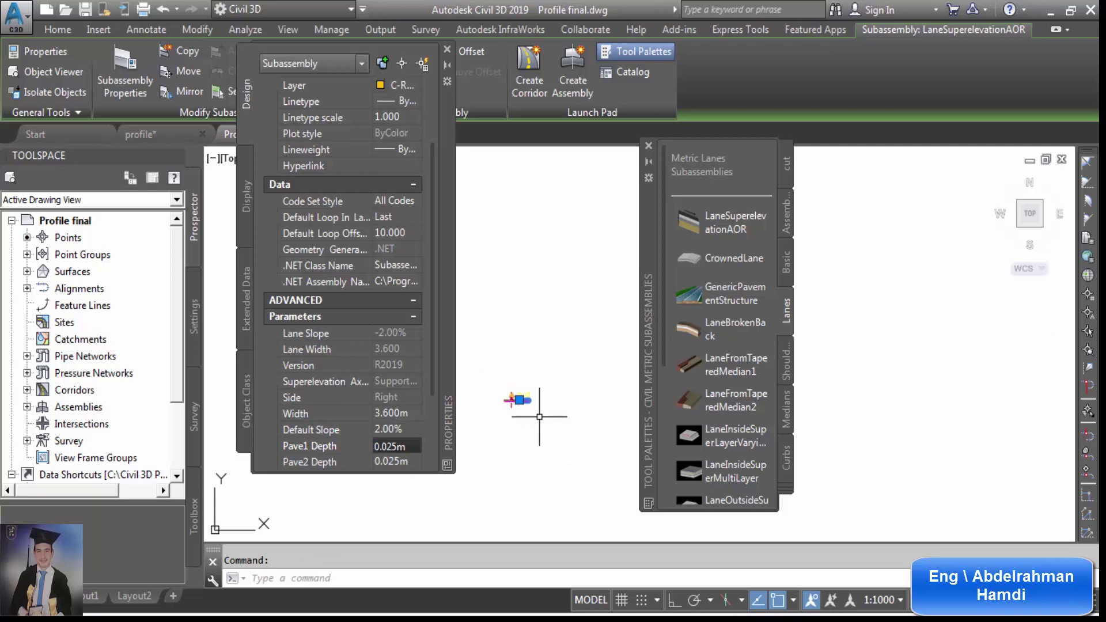
middle_drag(468, 353, 576, 365)
click(568, 361)
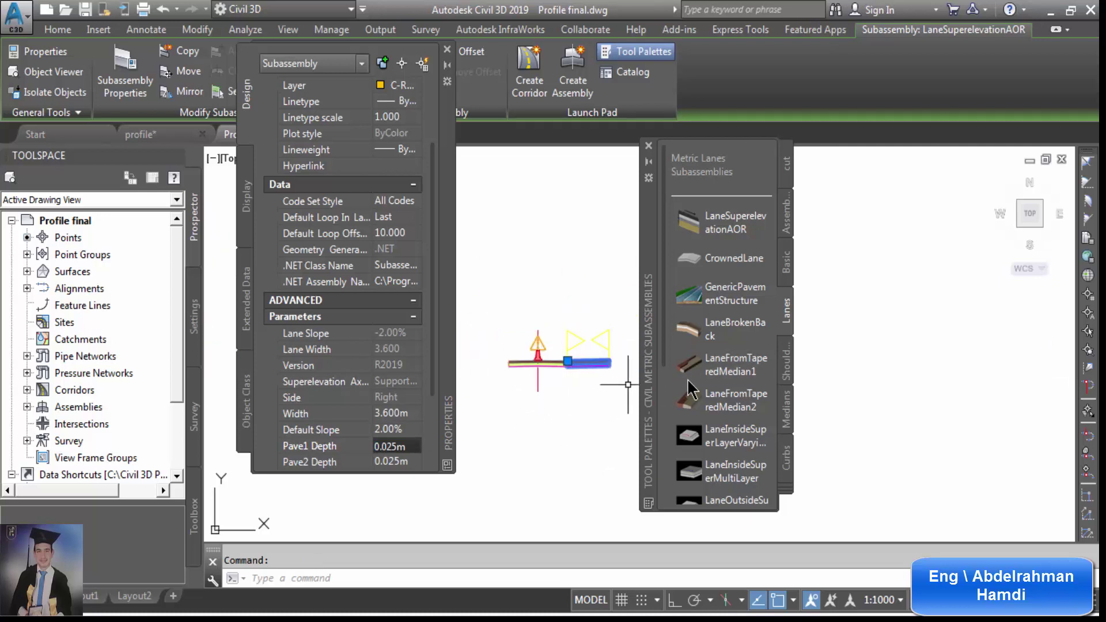
scroll(567, 361, up, 5)
key(Escape)
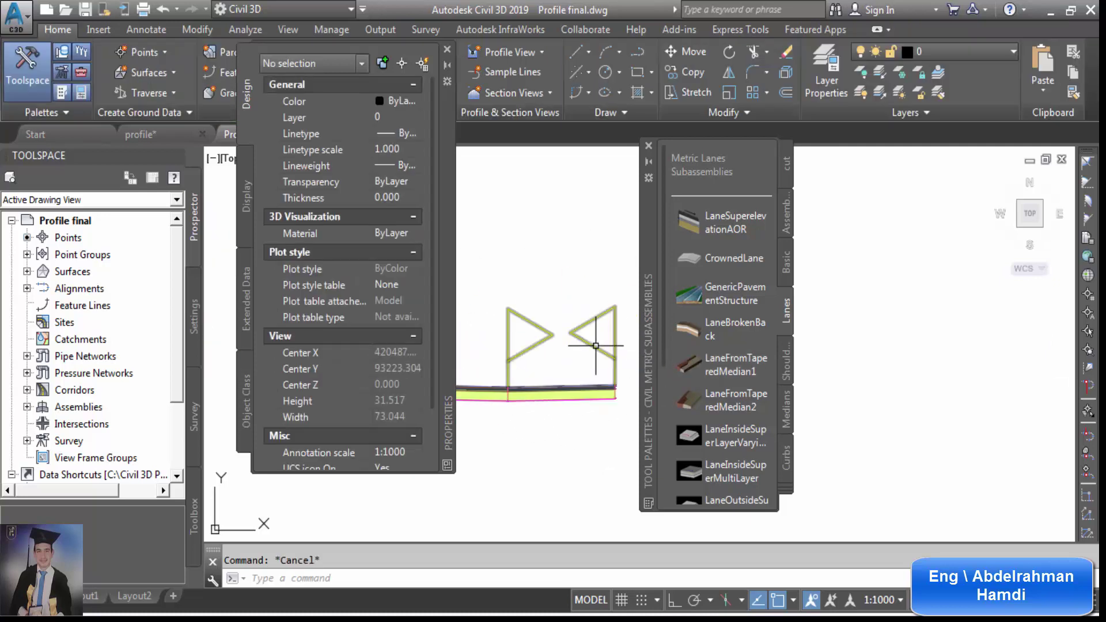
Attach a second right-side LaneSuperelevationAOR with its default 3.6 m width and -2% slope to the first lane's outer top marker.
click(728, 226)
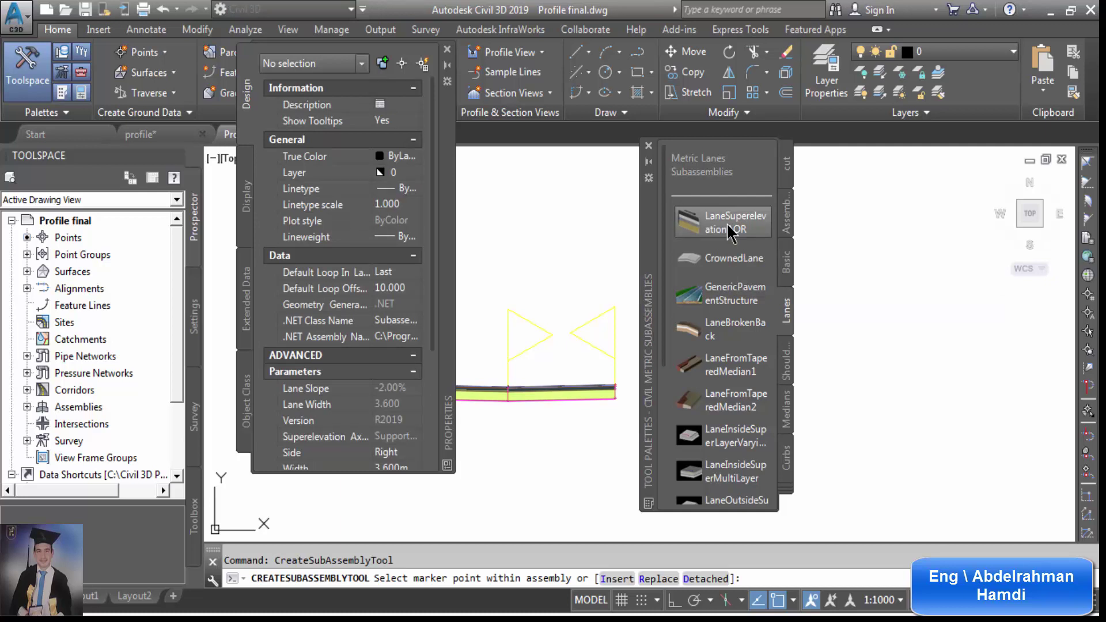
scroll(404, 325, down, 2)
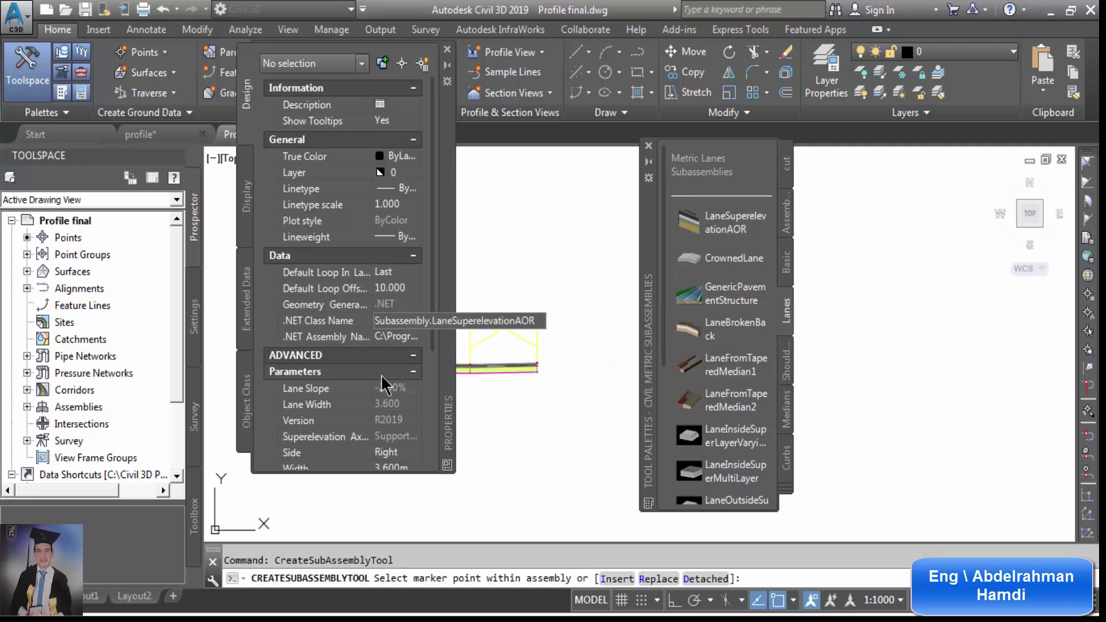
scroll(438, 311, down, 2)
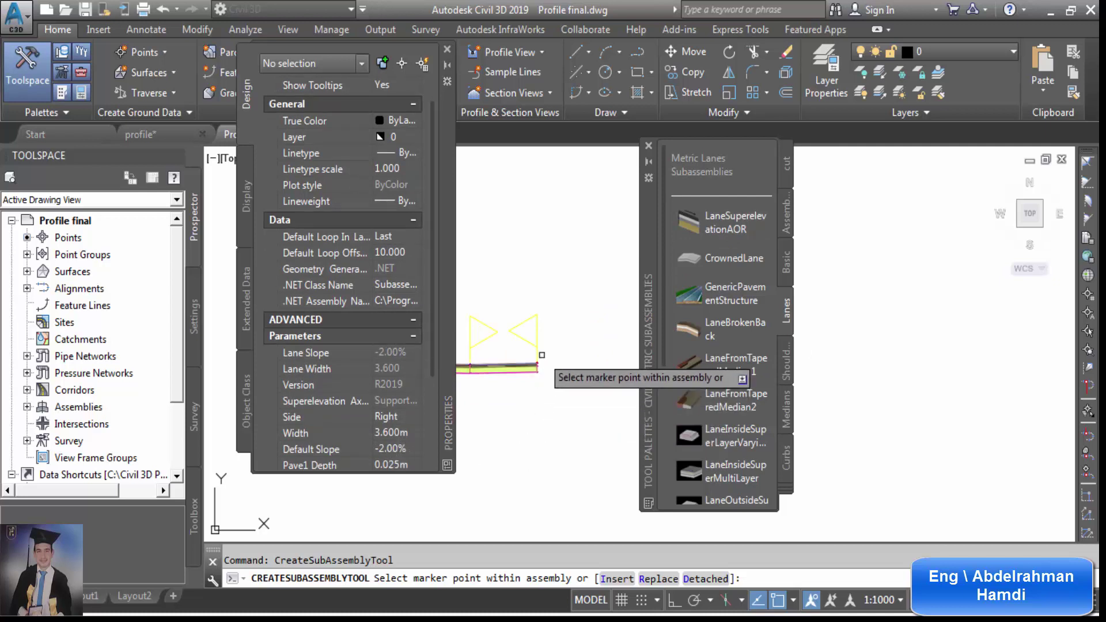
scroll(545, 352, up, 6)
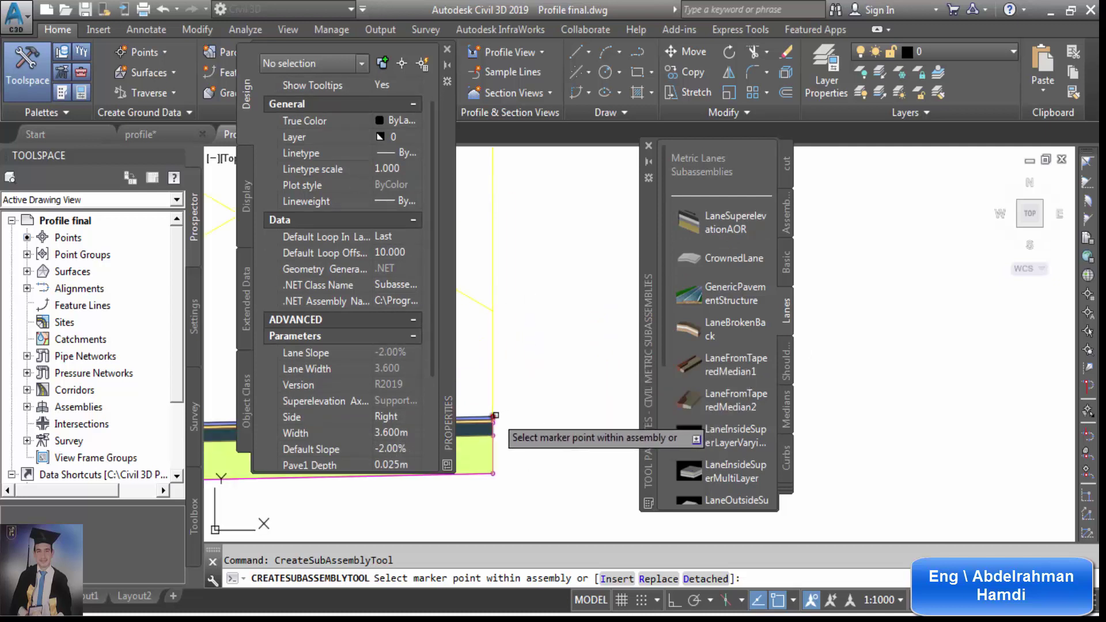
scroll(494, 415, up, 3)
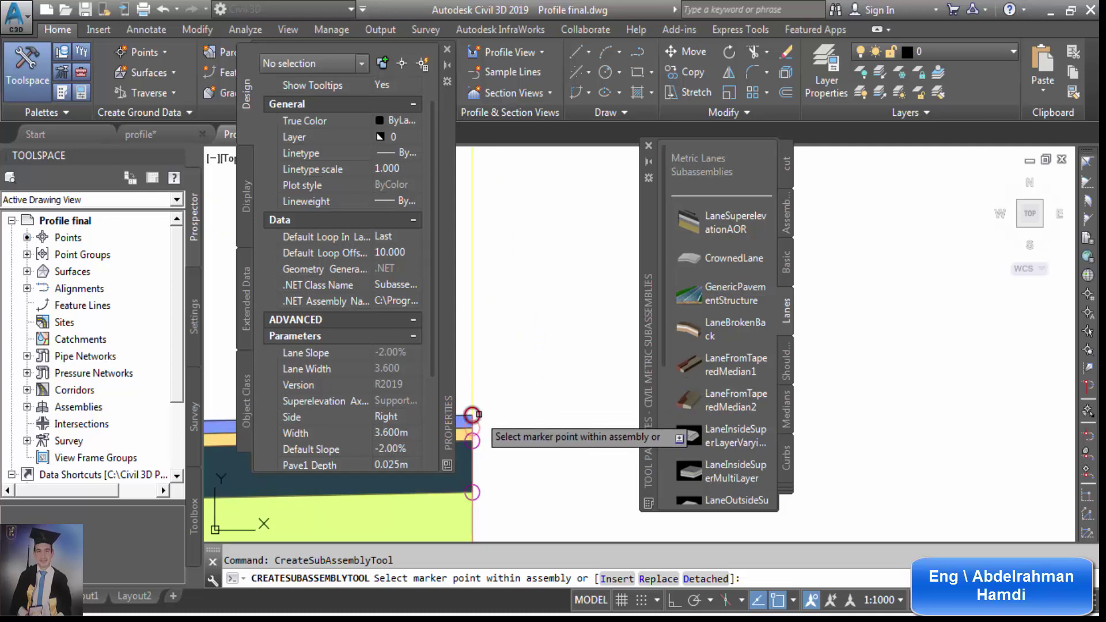
scroll(507, 427, down, 6)
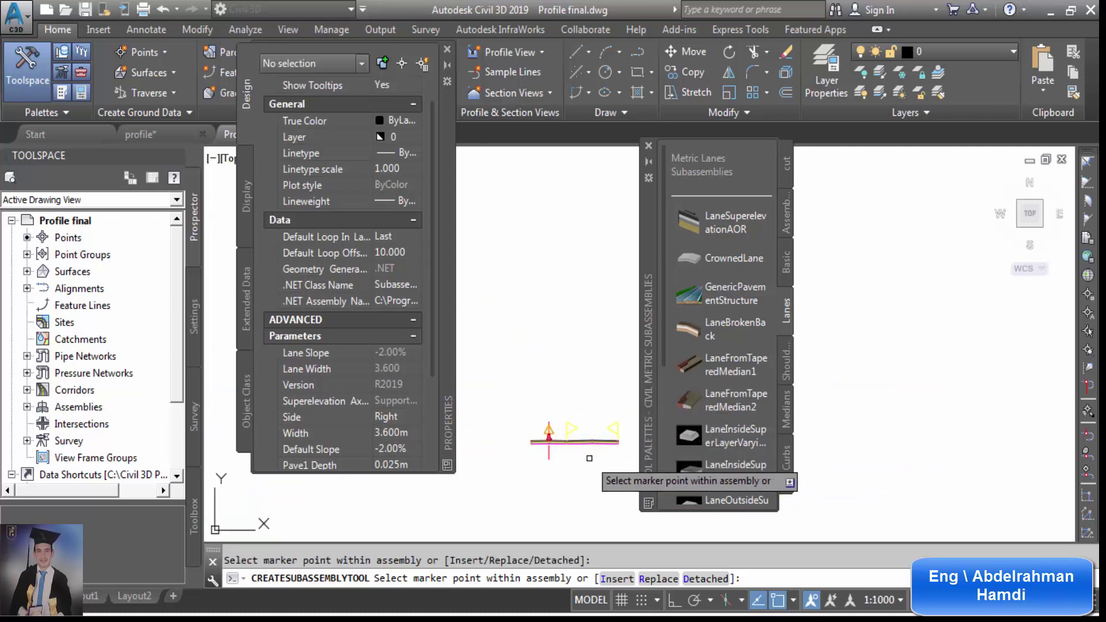
key(Escape)
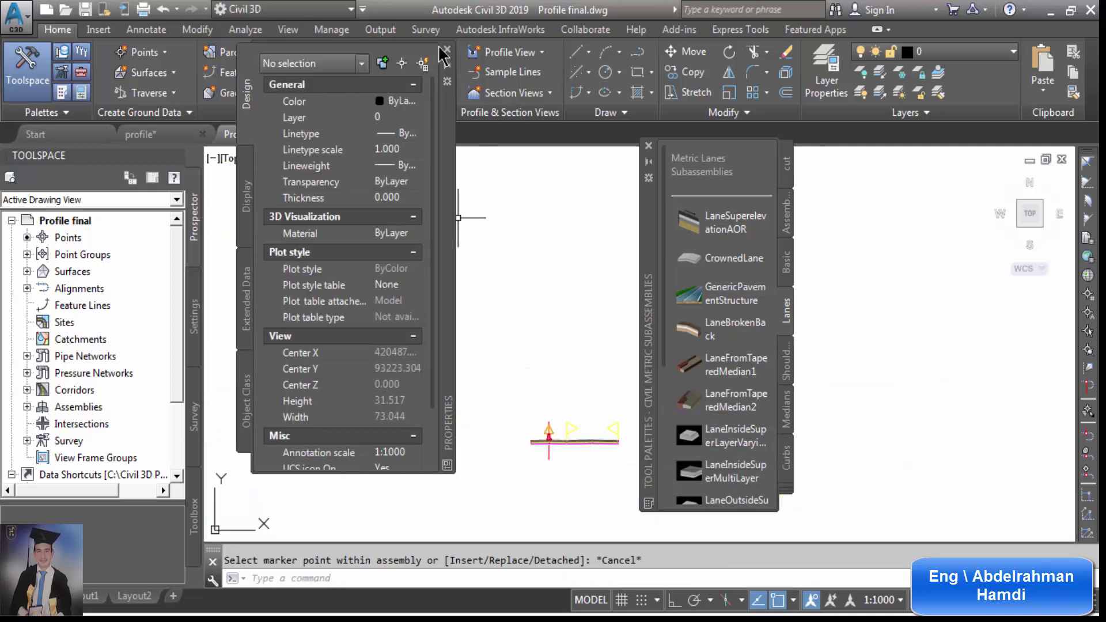
click(448, 50)
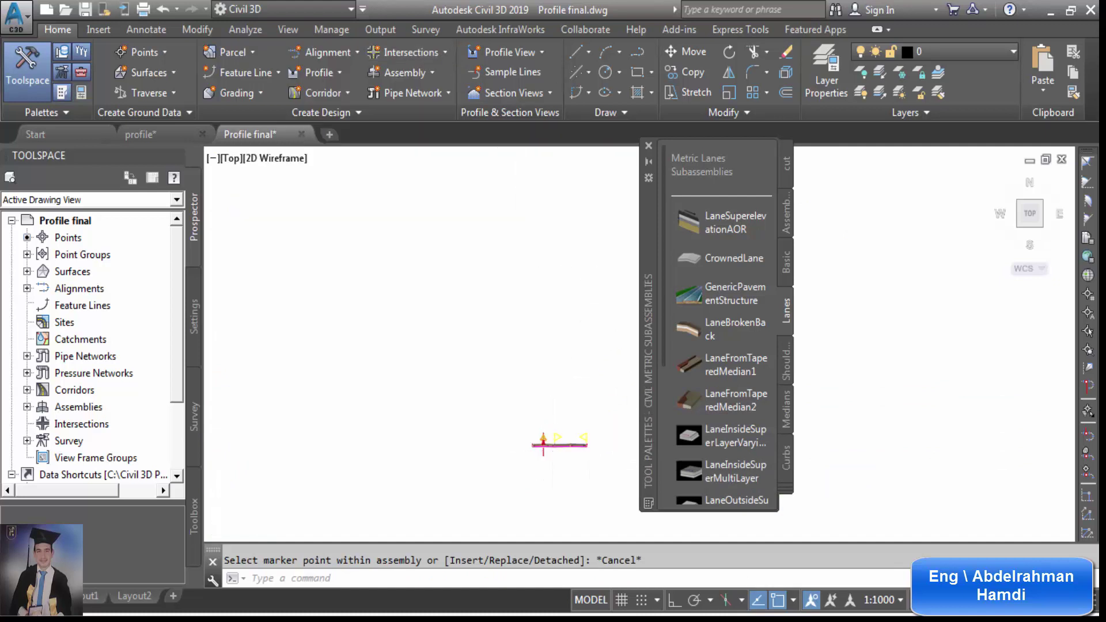
scroll(496, 436, up, 2)
scroll(456, 426, down, 2)
scroll(531, 426, up, 4)
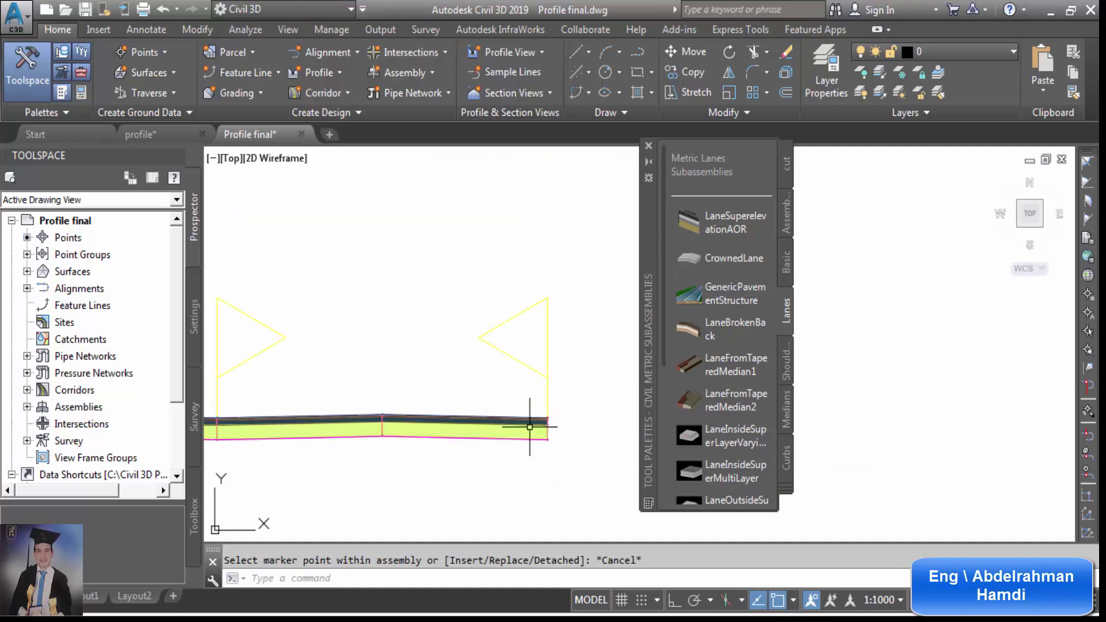
scroll(491, 412, down, 3)
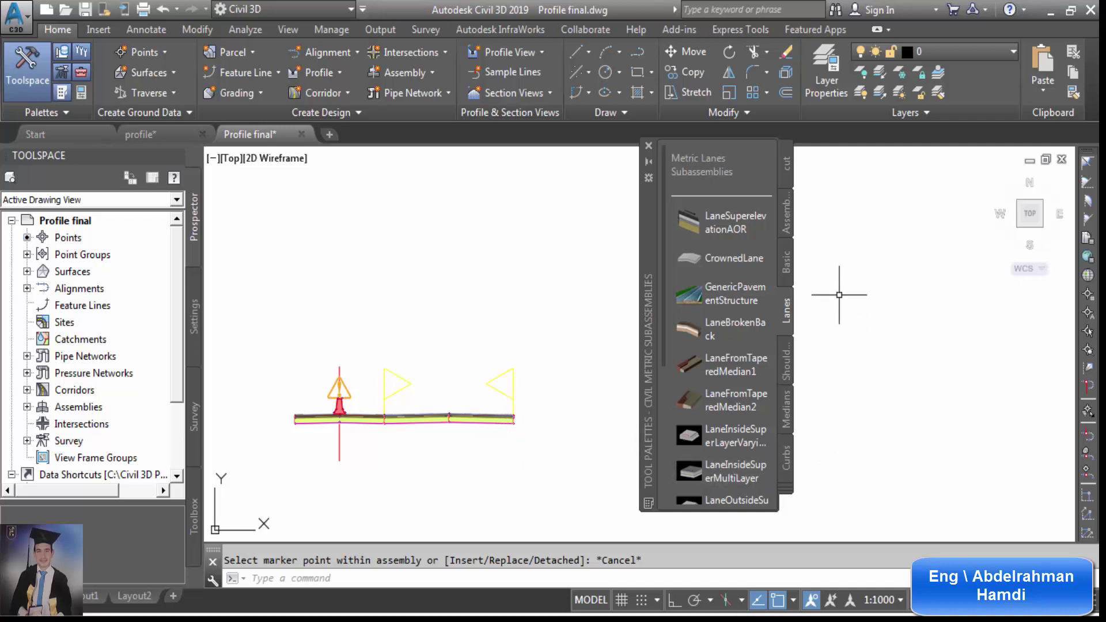
Start a right-side BasicShoulder subassembly and set its width to 2 m and its slope to -5%.
click(787, 369)
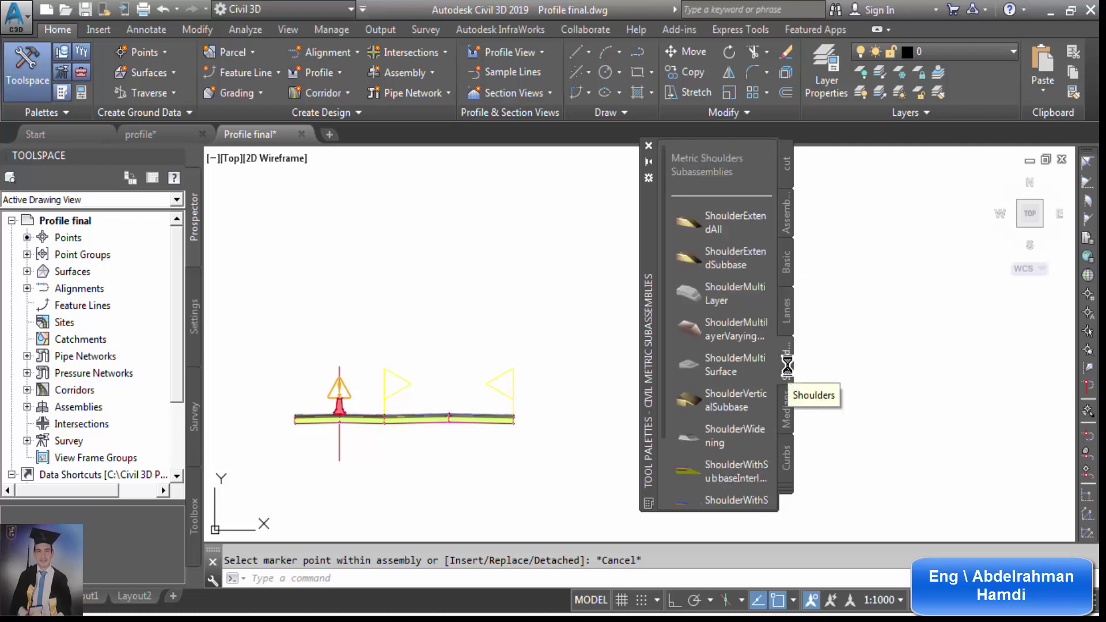
click(787, 274)
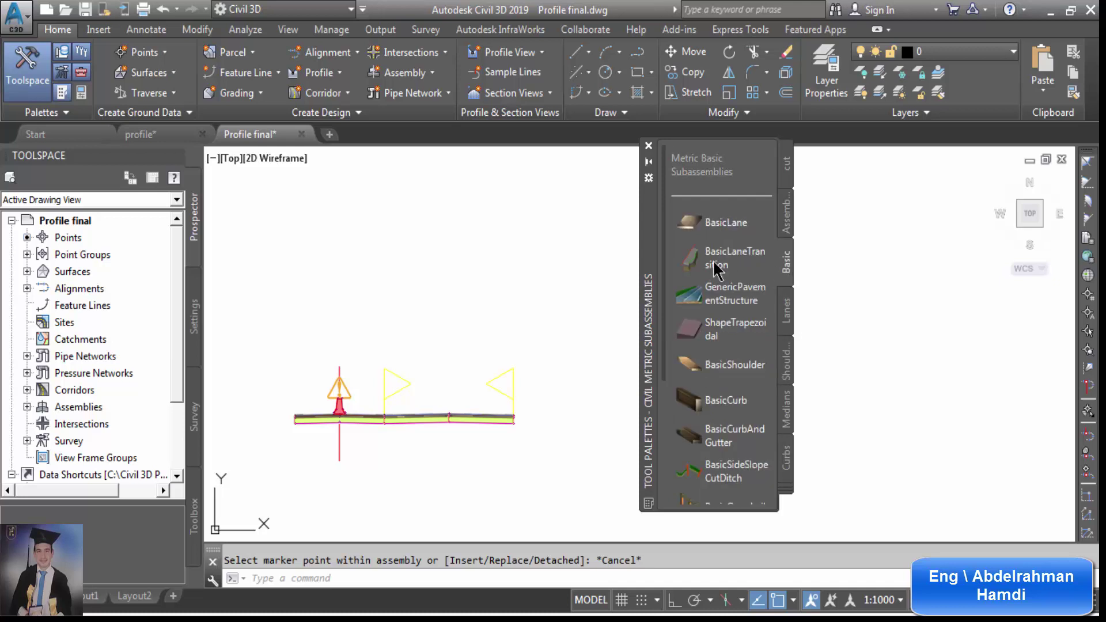
scroll(706, 323, down, 5)
scroll(710, 416, up, 5)
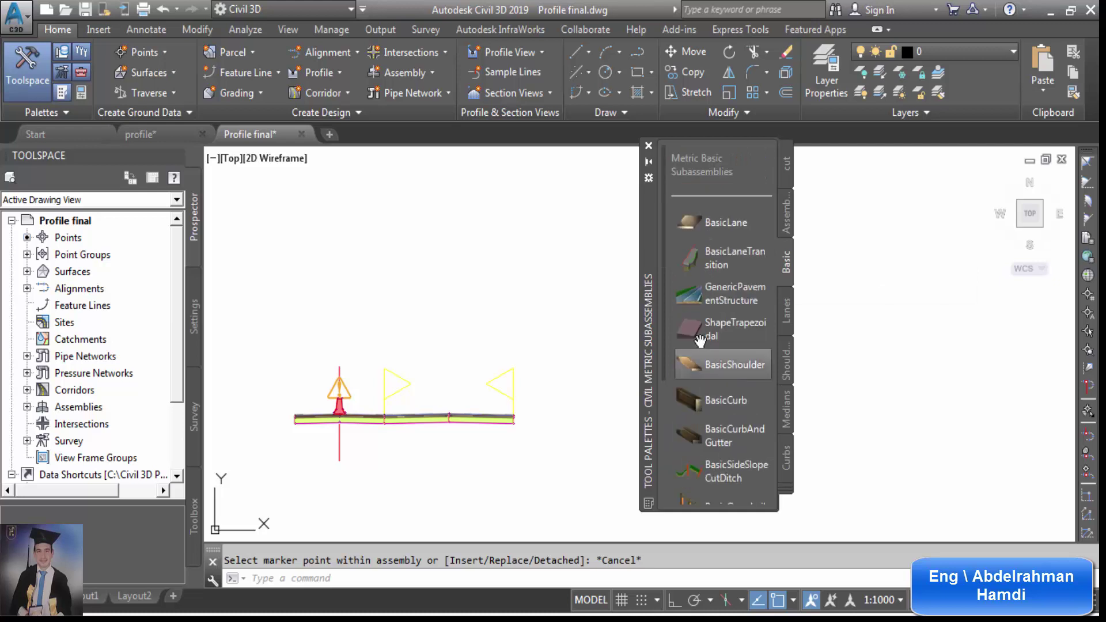
click(728, 369)
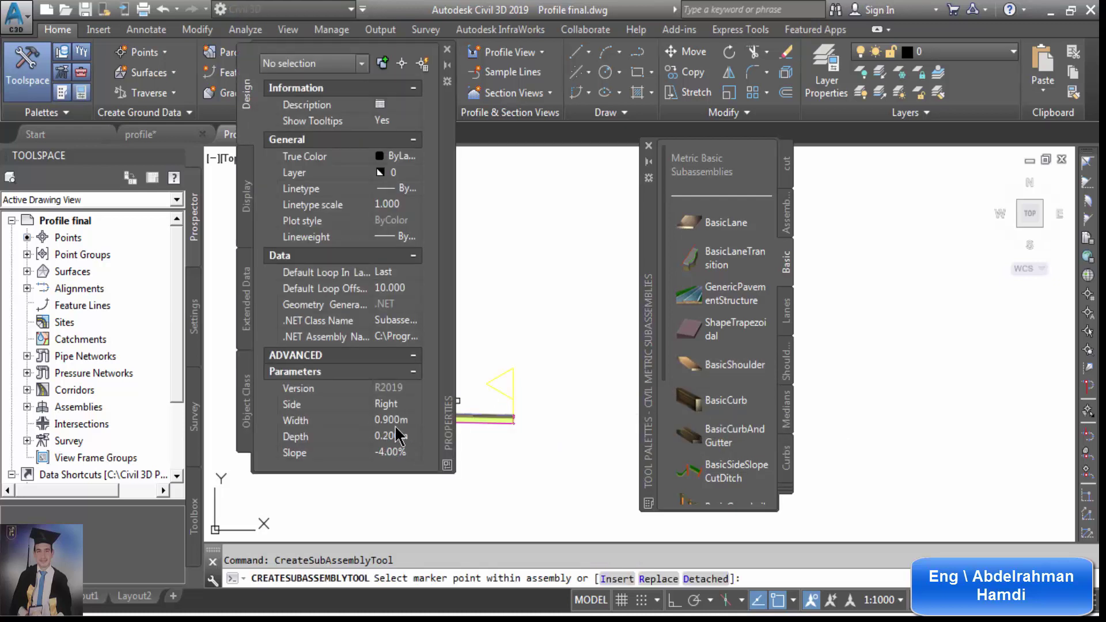
click(395, 421)
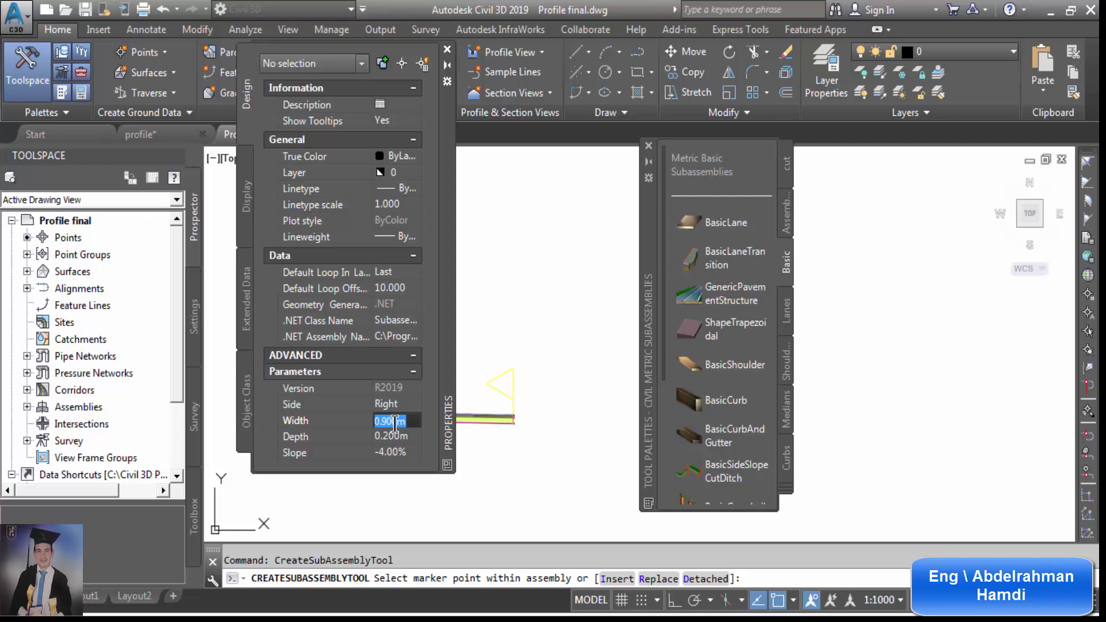
text(2)
click(352, 457)
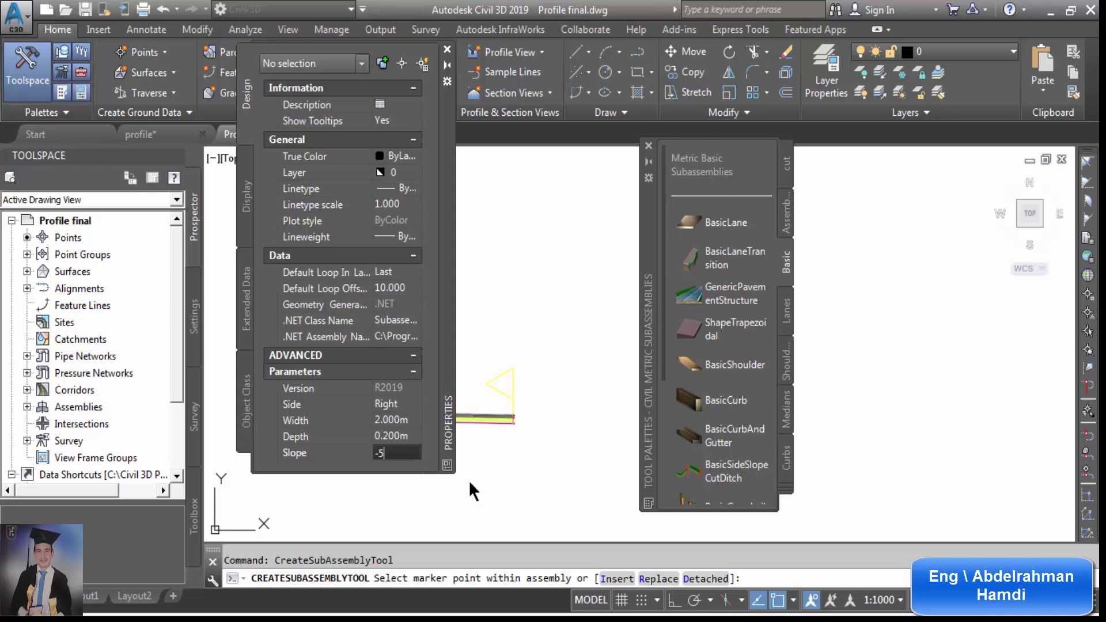
key(Return)
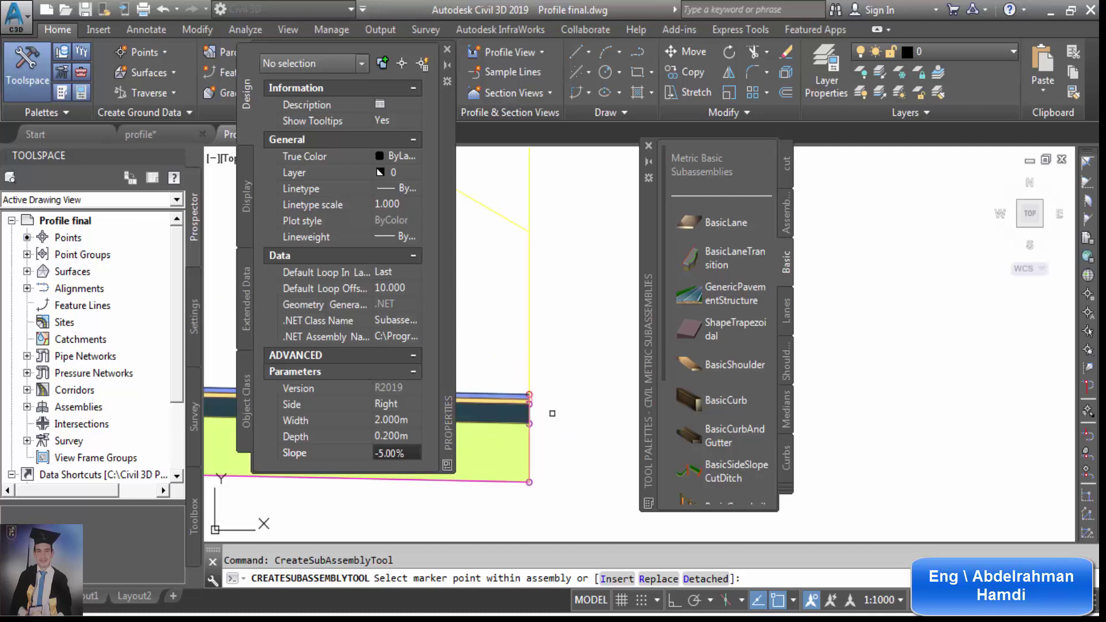
Attach the BasicShoulder to the top marker at the outer edge of the second right-side lane.
scroll(542, 401, up, 2)
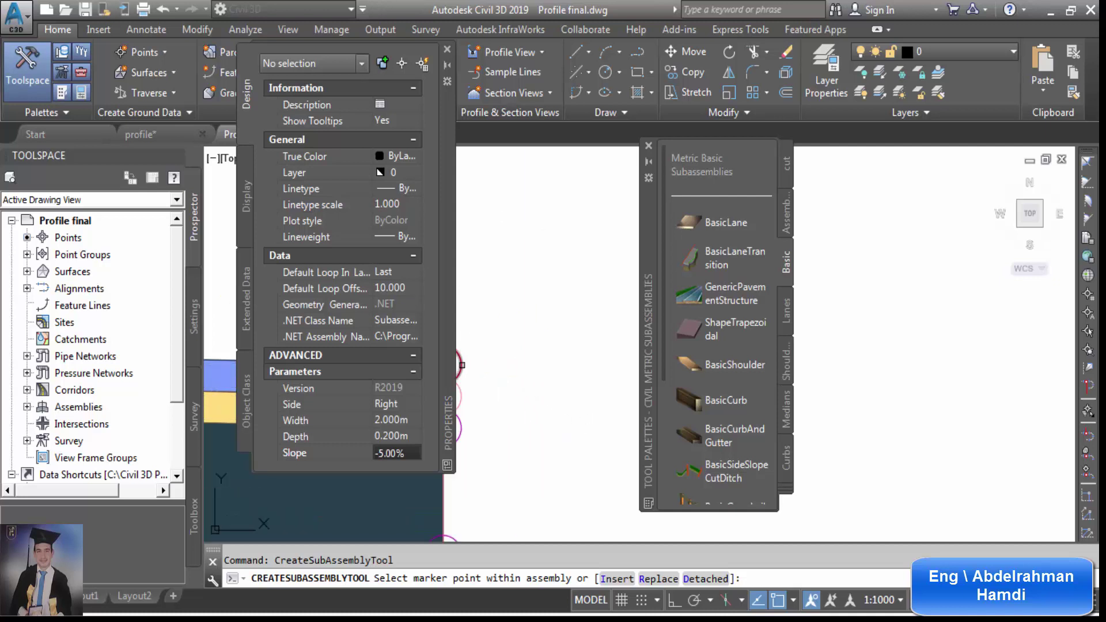
scroll(472, 377, down, 3)
scroll(536, 415, down, 3)
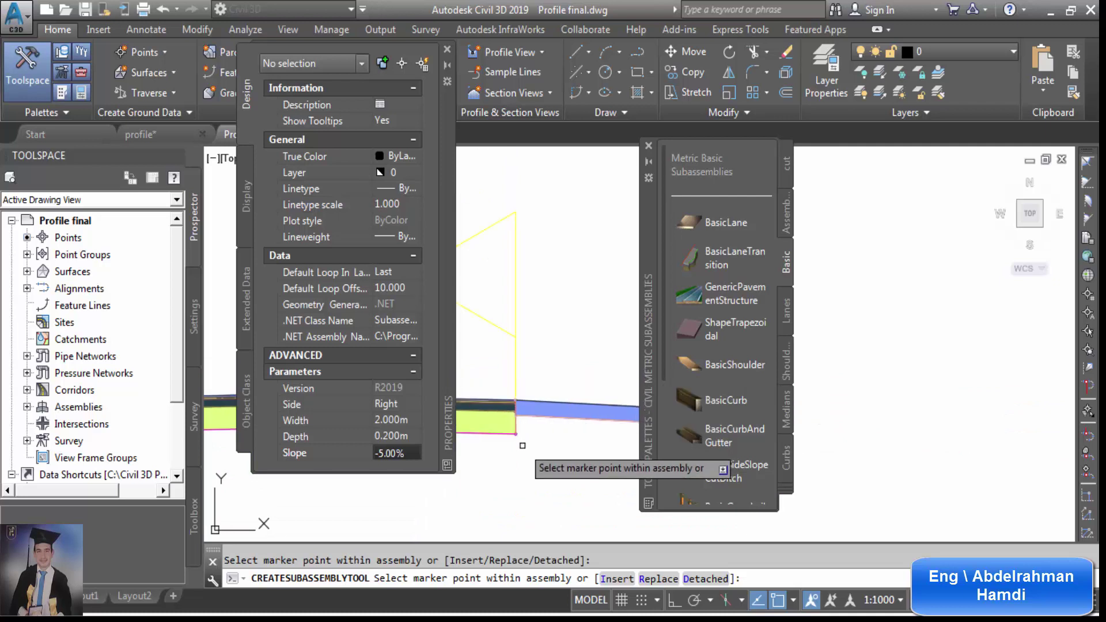
scroll(561, 435, up, 3)
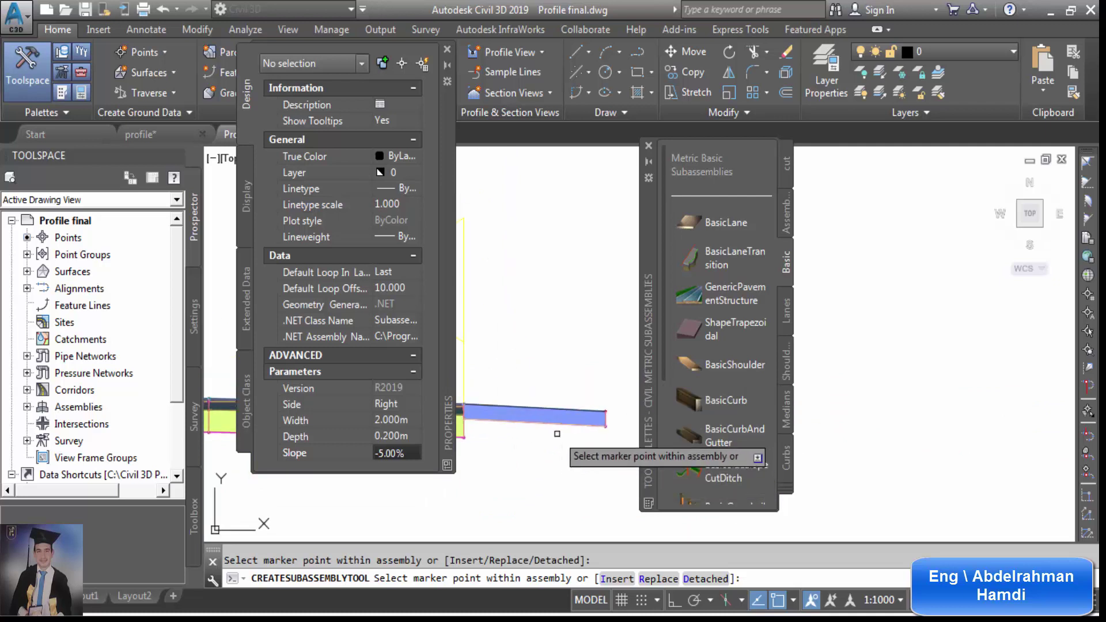
scroll(585, 318, down, 3)
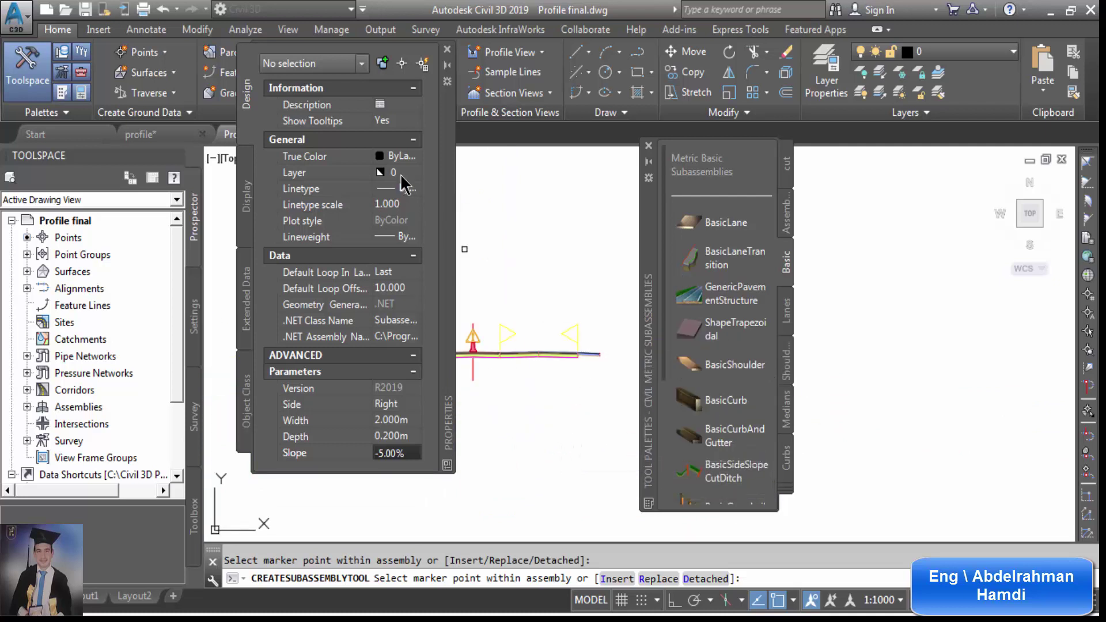
click(447, 49)
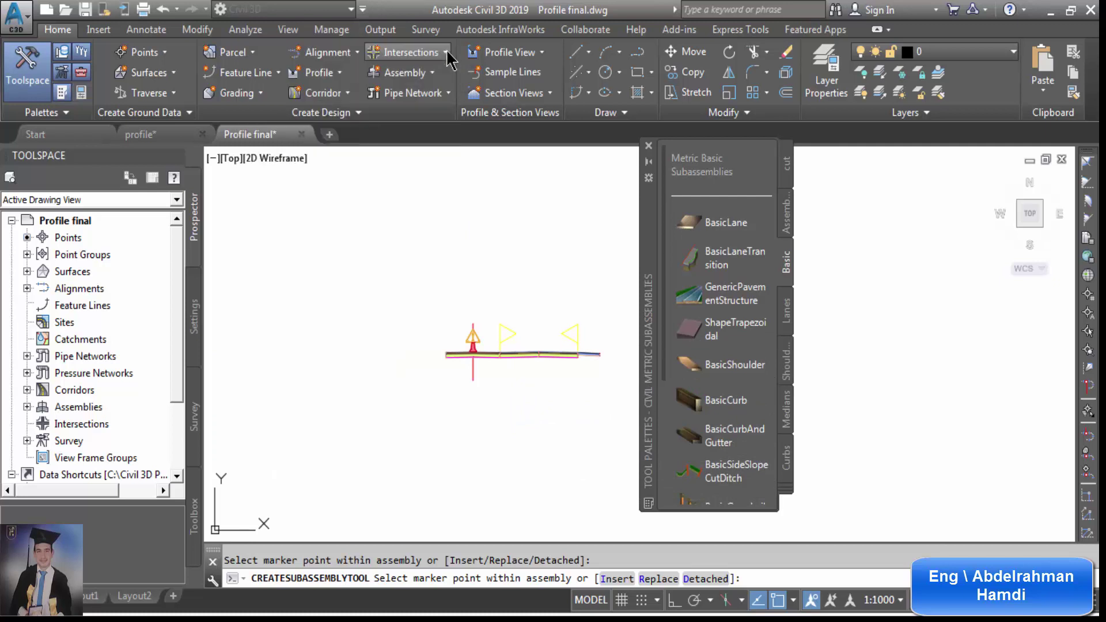
key(Escape)
scroll(593, 353, up, 3)
scroll(504, 408, down, 2)
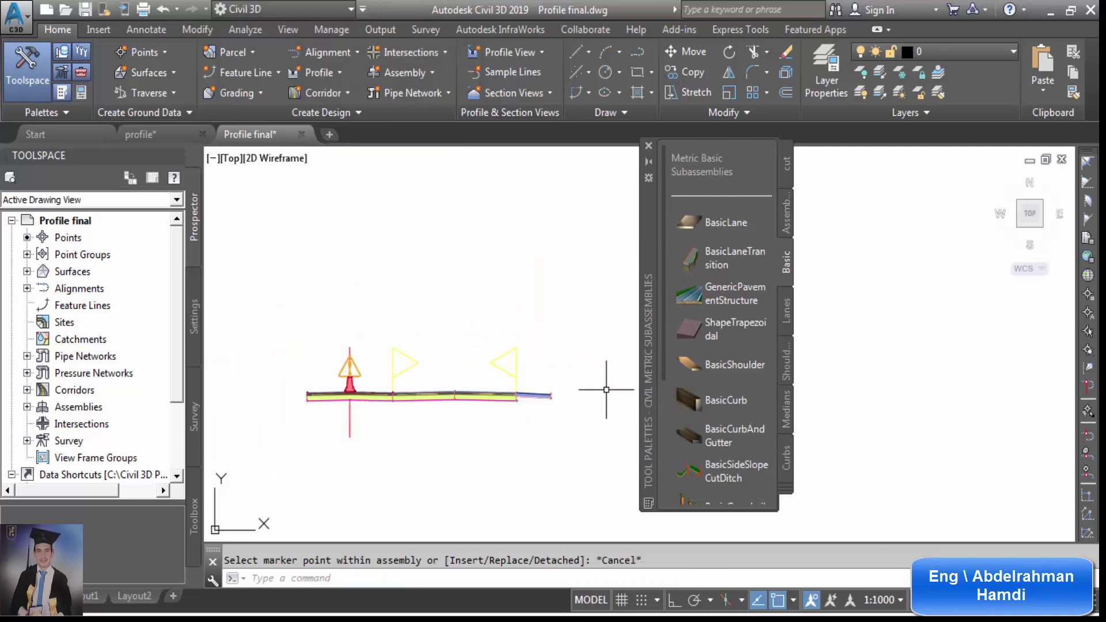
Look through the Basic and Daylight subassembly collections for a side slope to follow the shoulder.
scroll(580, 407, up, 2)
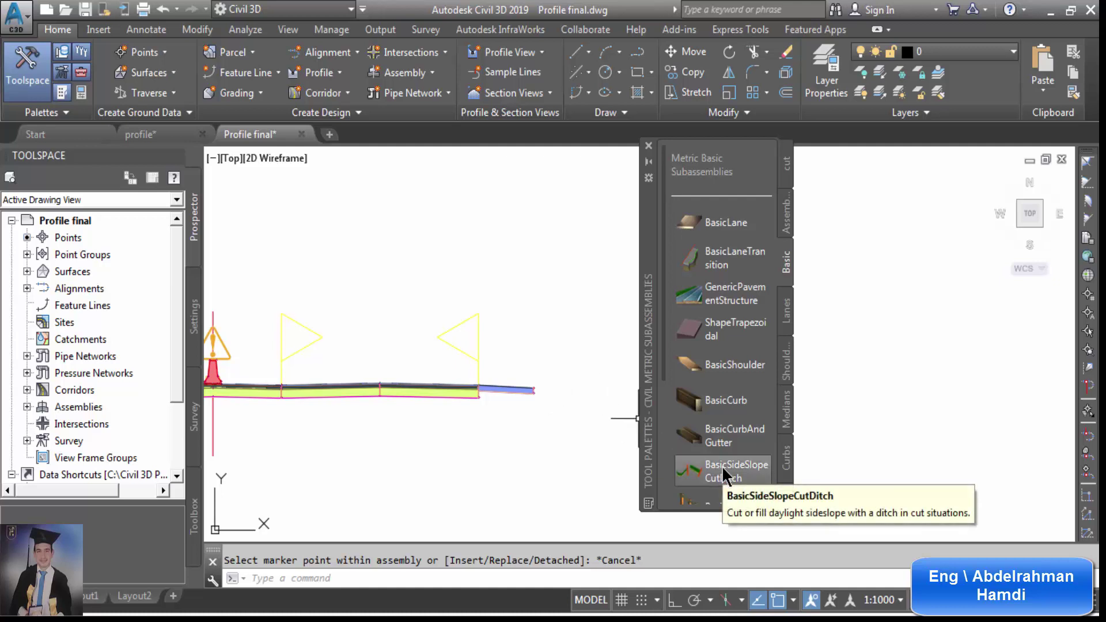
scroll(772, 291, down, 2)
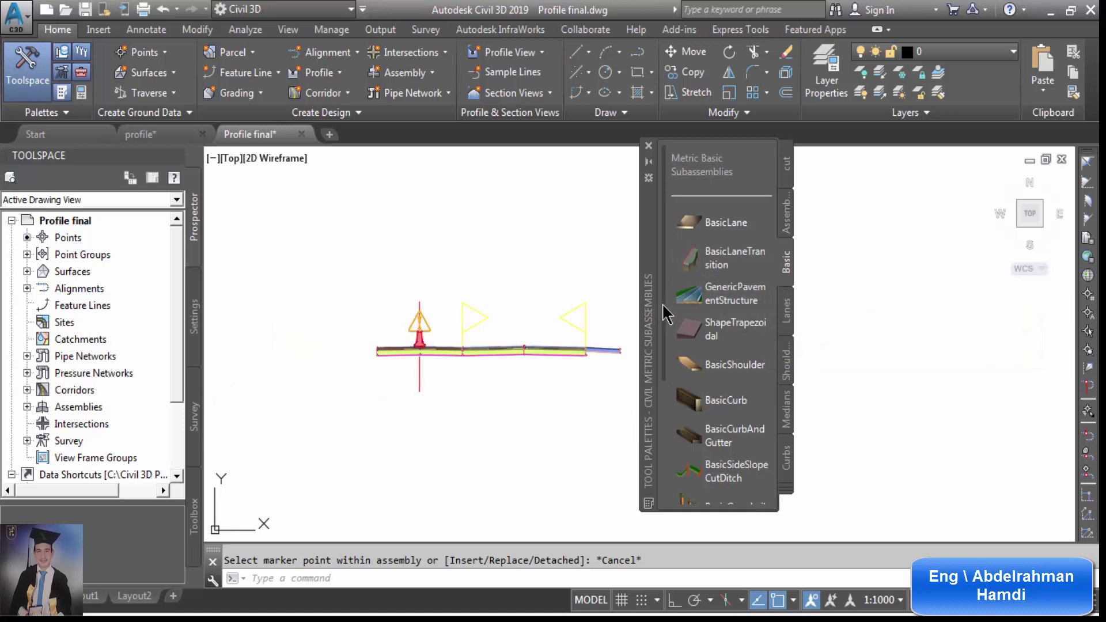
scroll(666, 309, down, 1)
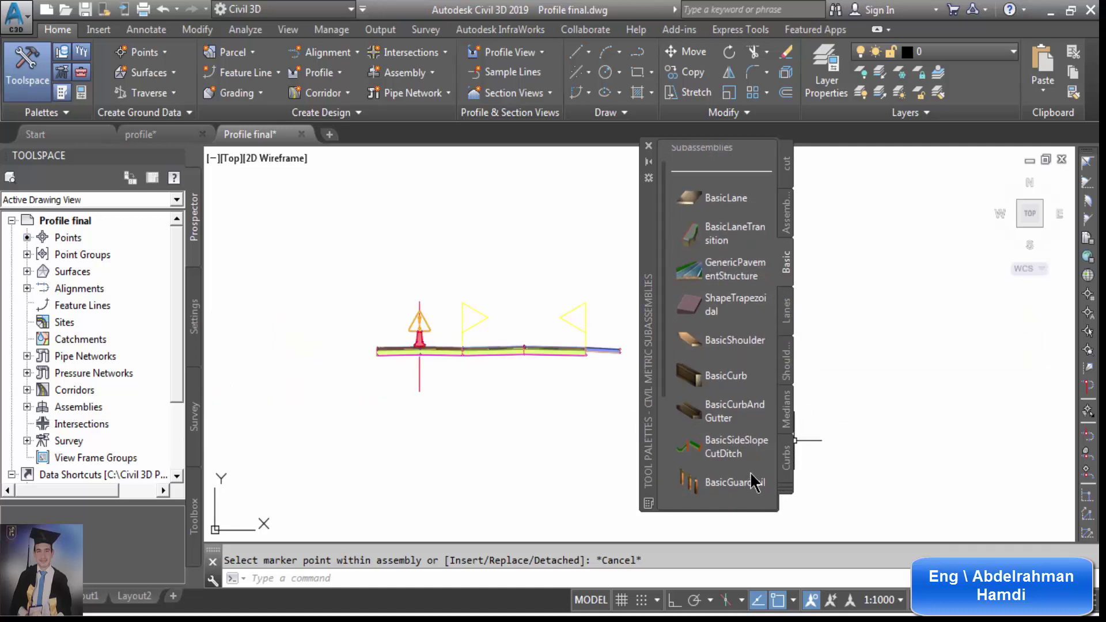
click(787, 489)
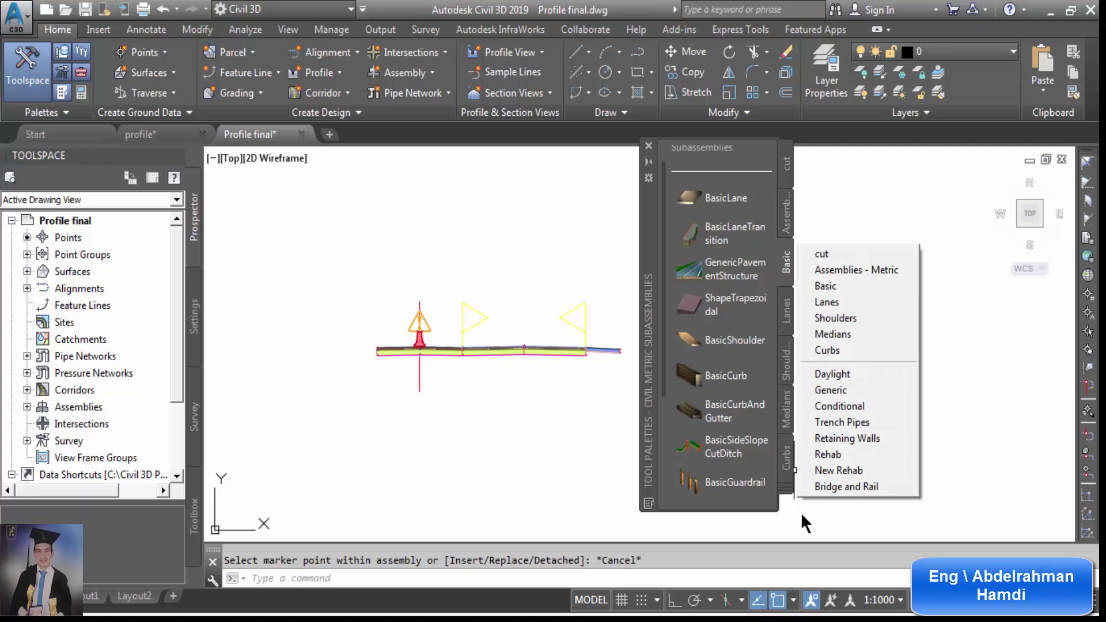
click(801, 493)
click(794, 501)
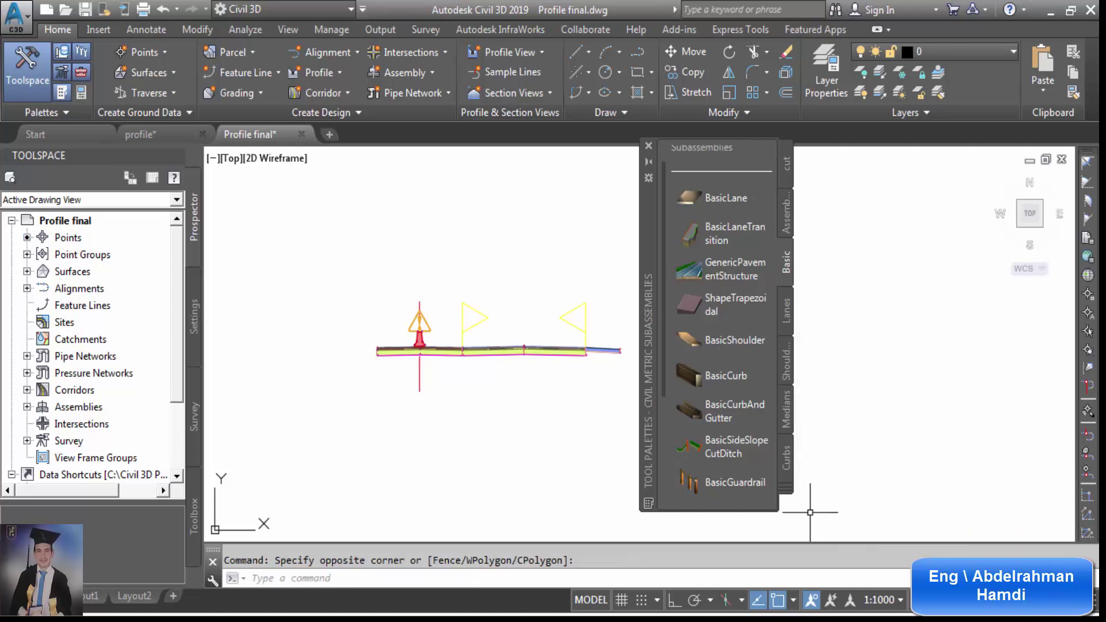
click(787, 489)
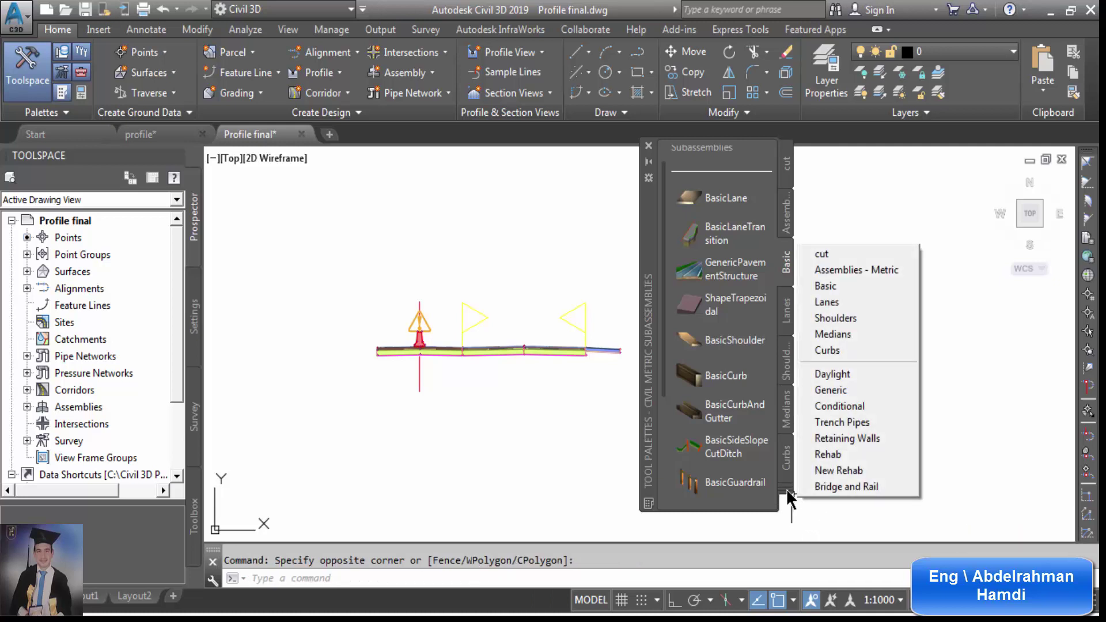
click(859, 372)
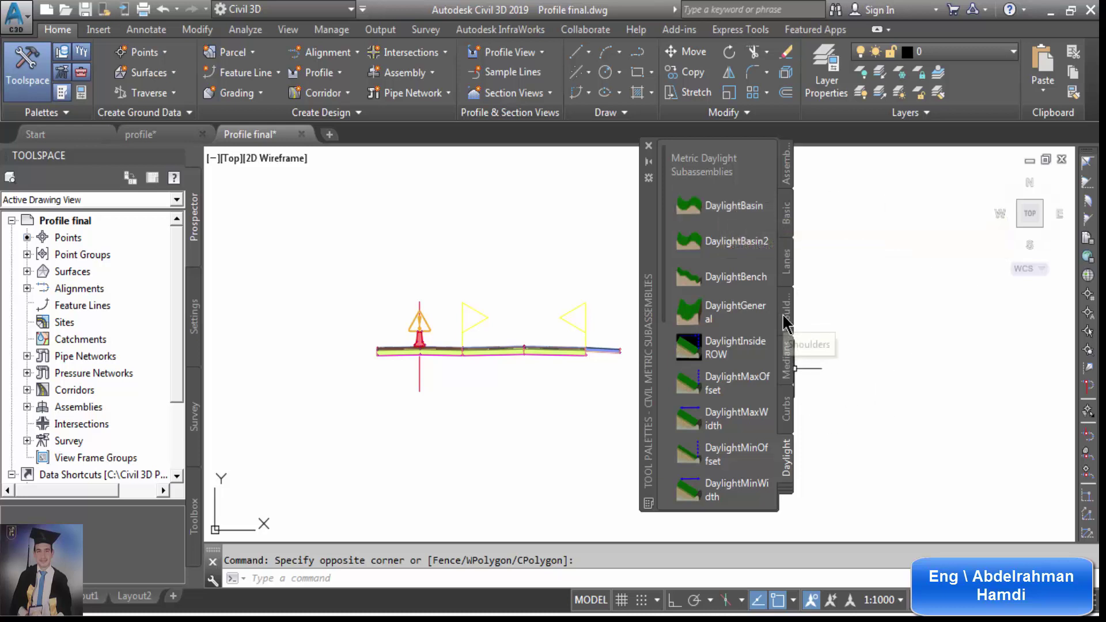
Start a right-side BasicSideSlopeCutDitch subassembly with a cut slope of 1.5:1 and a fill slope of 2:1.
click(787, 220)
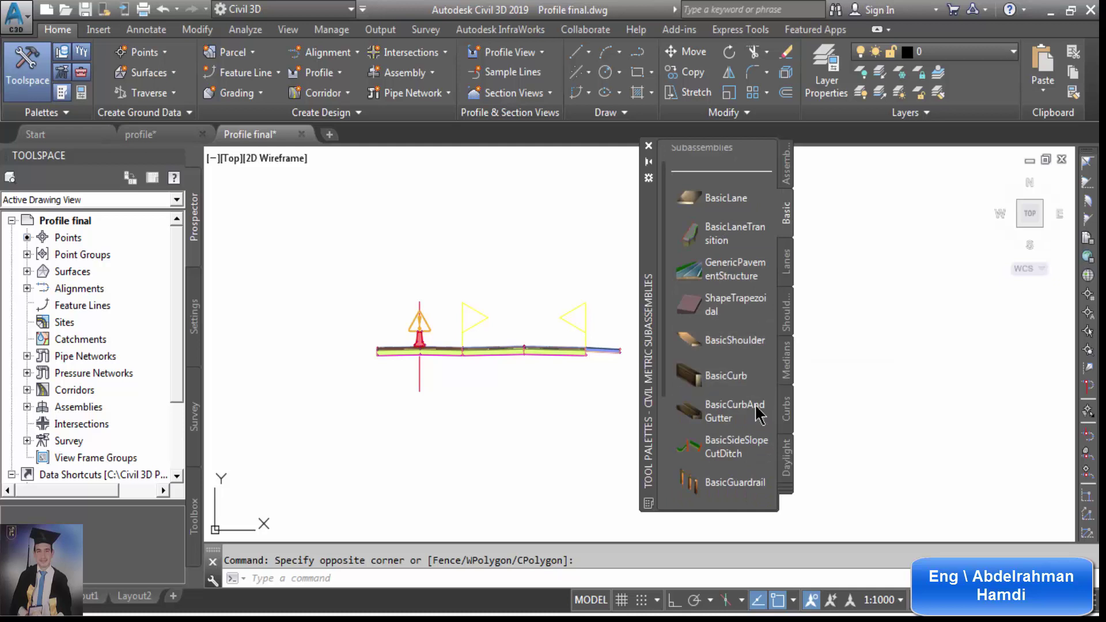
click(760, 446)
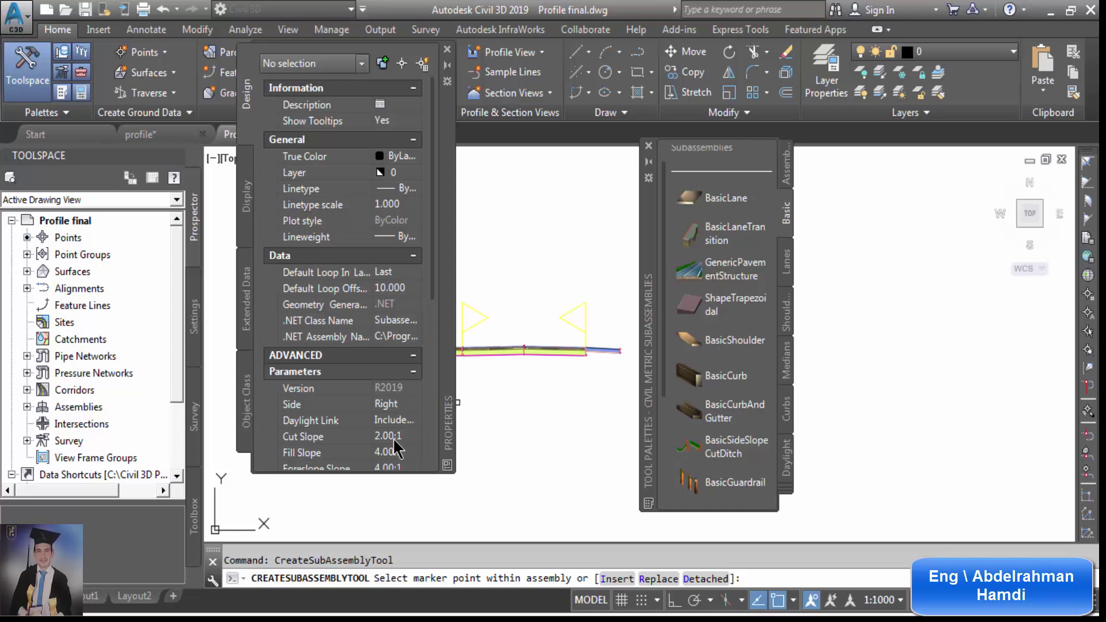
click(393, 438)
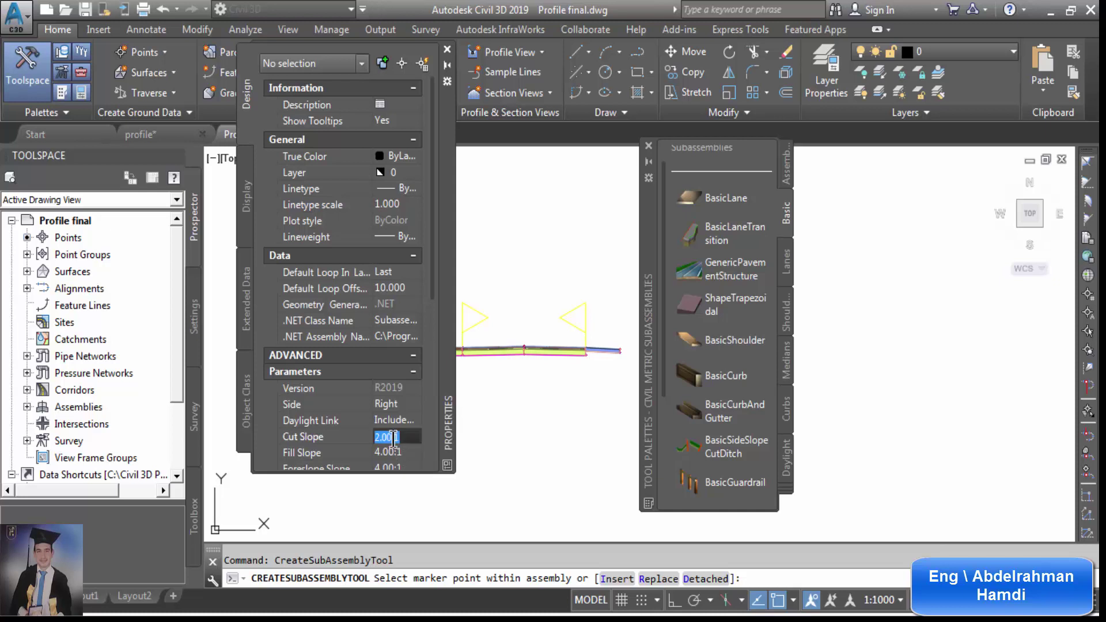
text(1.5:)
key(Tab)
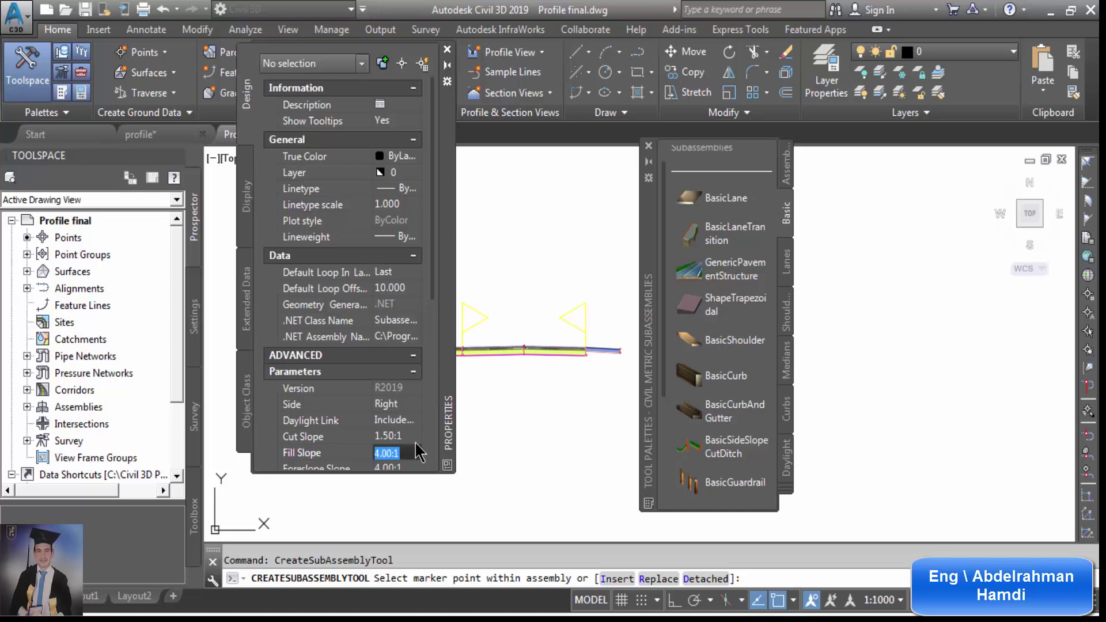
text(2:1)
key(Tab)
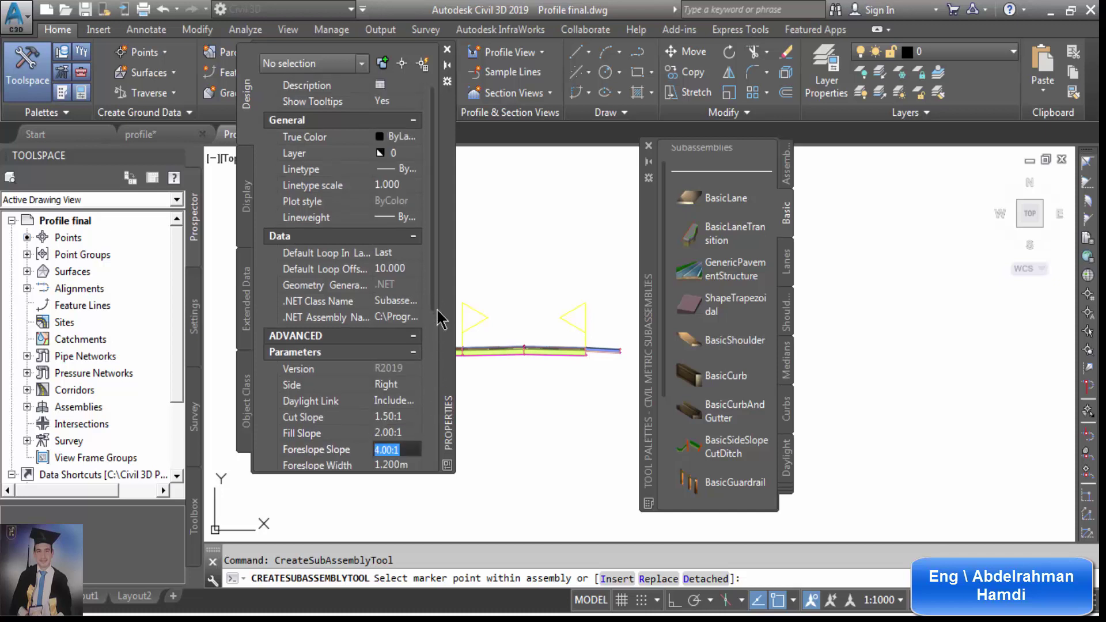
Attach the BasicSideSlopeCutDitch to the shoulder's outer top marker, keeping its default ditch dimensions, and close the subassembly palettes.
scroll(436, 307, down, 2)
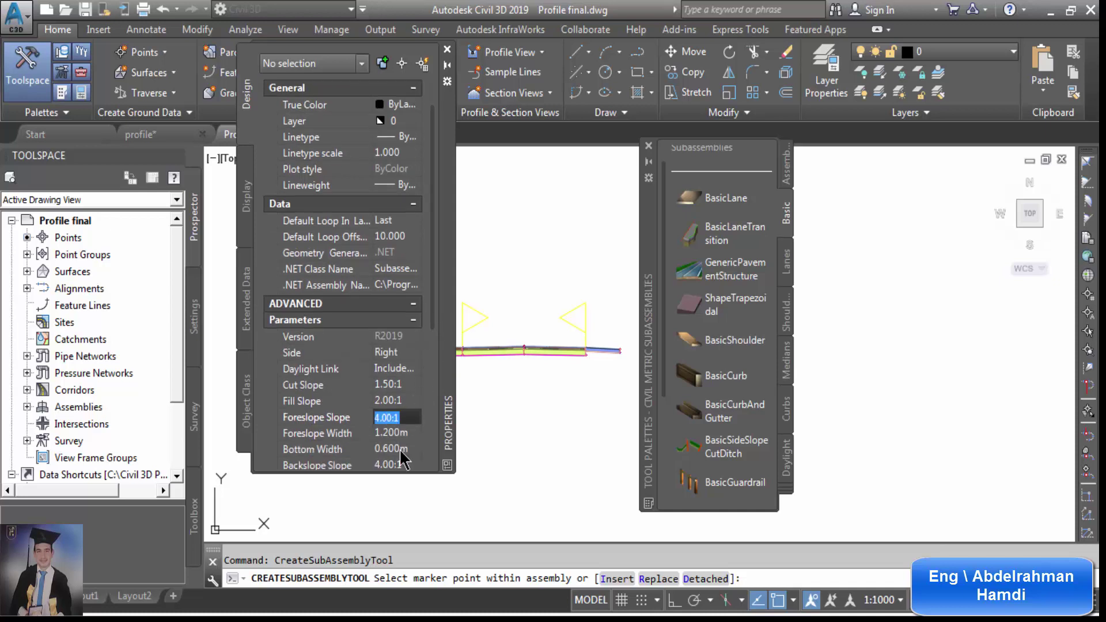
scroll(430, 441, down, 5)
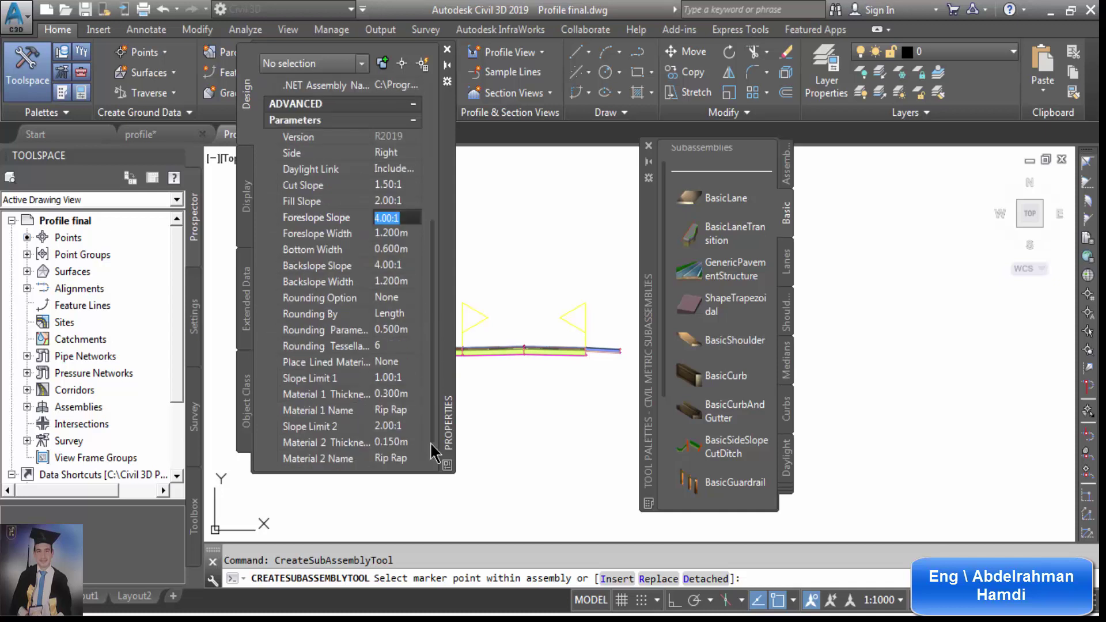
scroll(430, 442, up, 6)
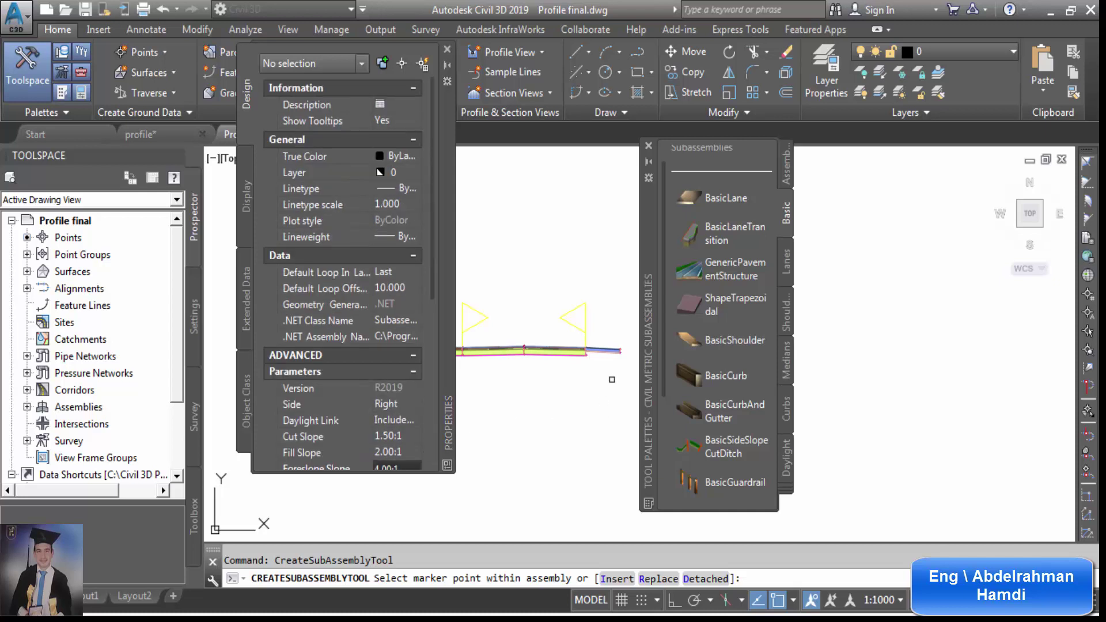
scroll(622, 345, up, 5)
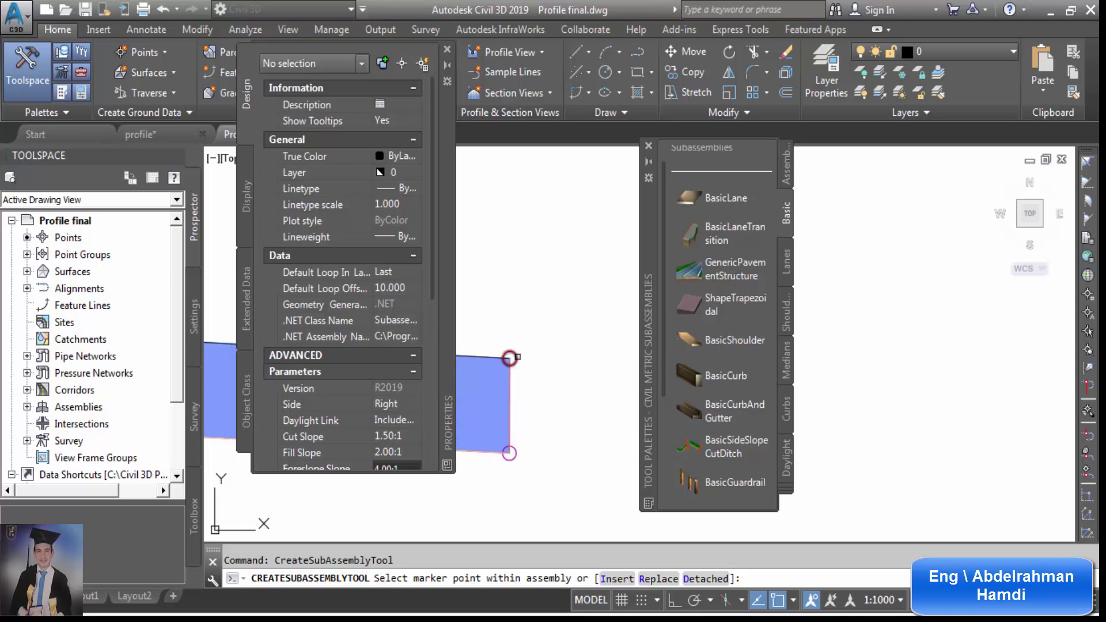
scroll(519, 381, down, 5)
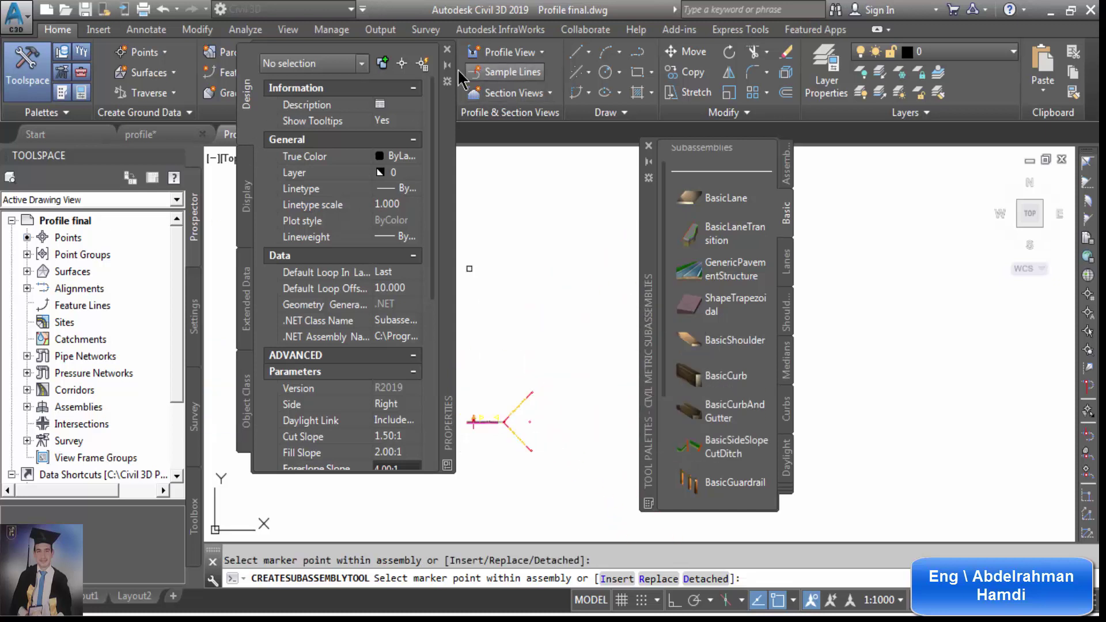
click(447, 50)
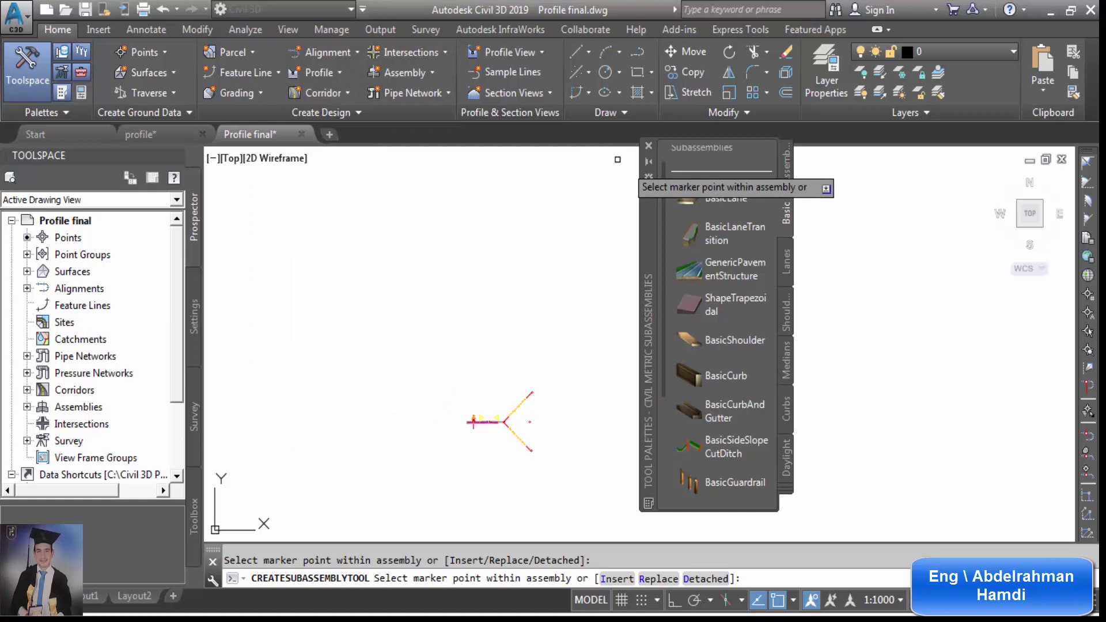
click(648, 146)
scroll(464, 427, up, 6)
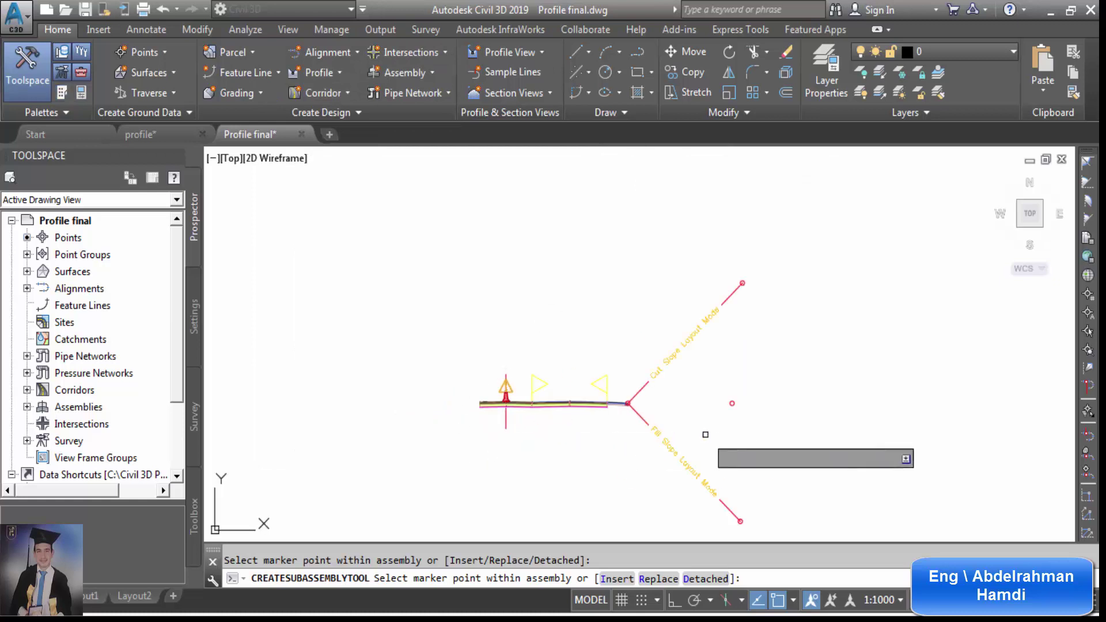
key(Escape)
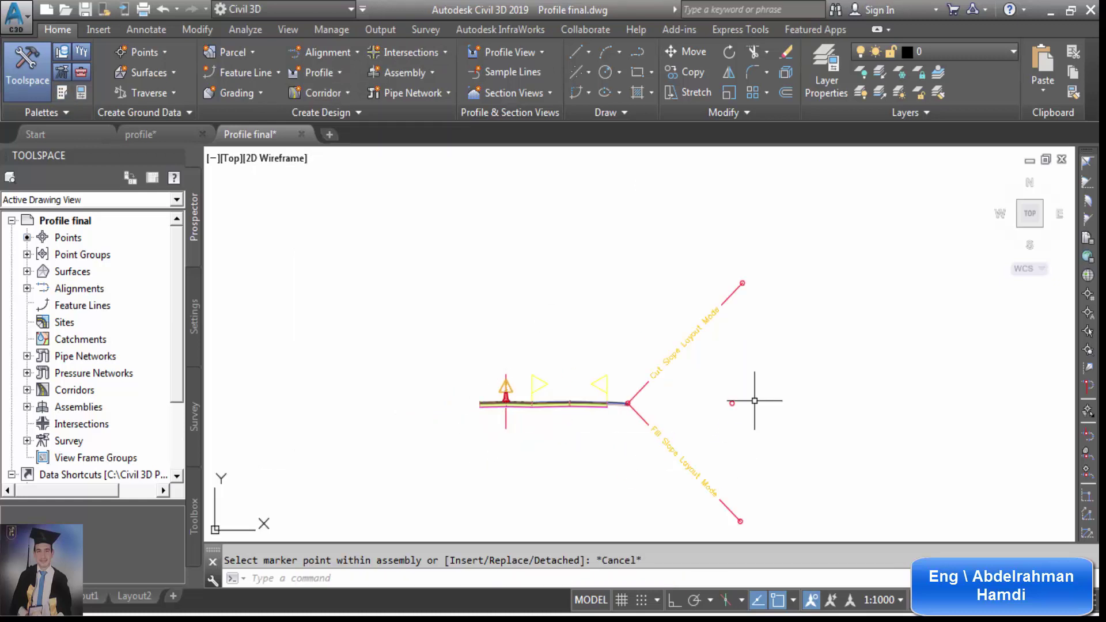
Mirror the two outer right-side lanes, shoulder and side slope onto the top marker at the outer left edge of the central median section.
scroll(628, 404, up, 5)
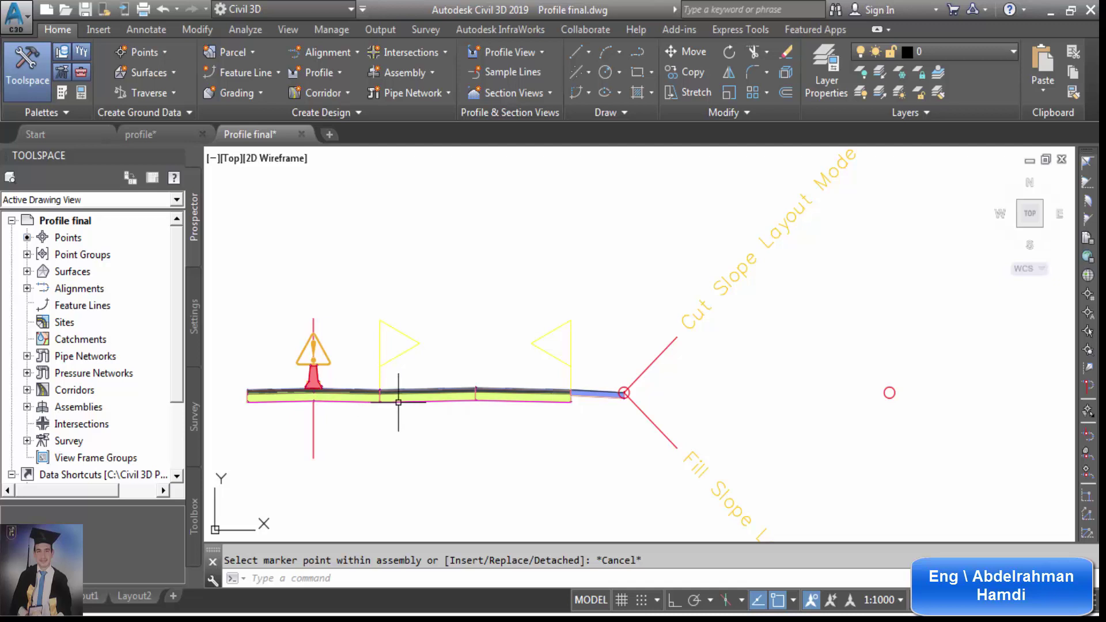
mouse_move(408, 399)
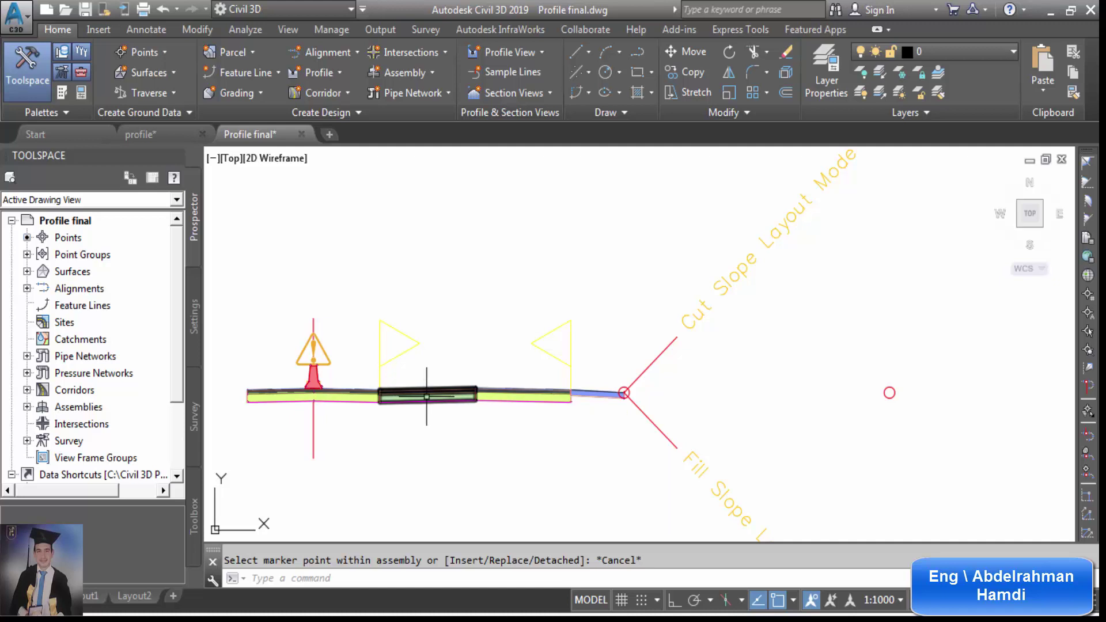
click(426, 397)
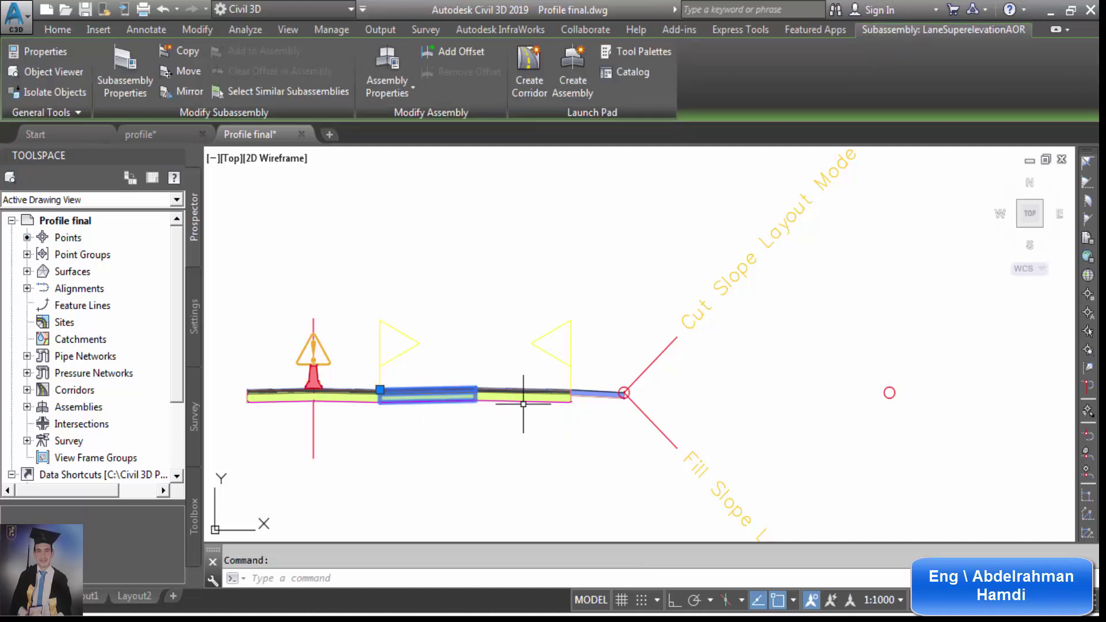
click(585, 395)
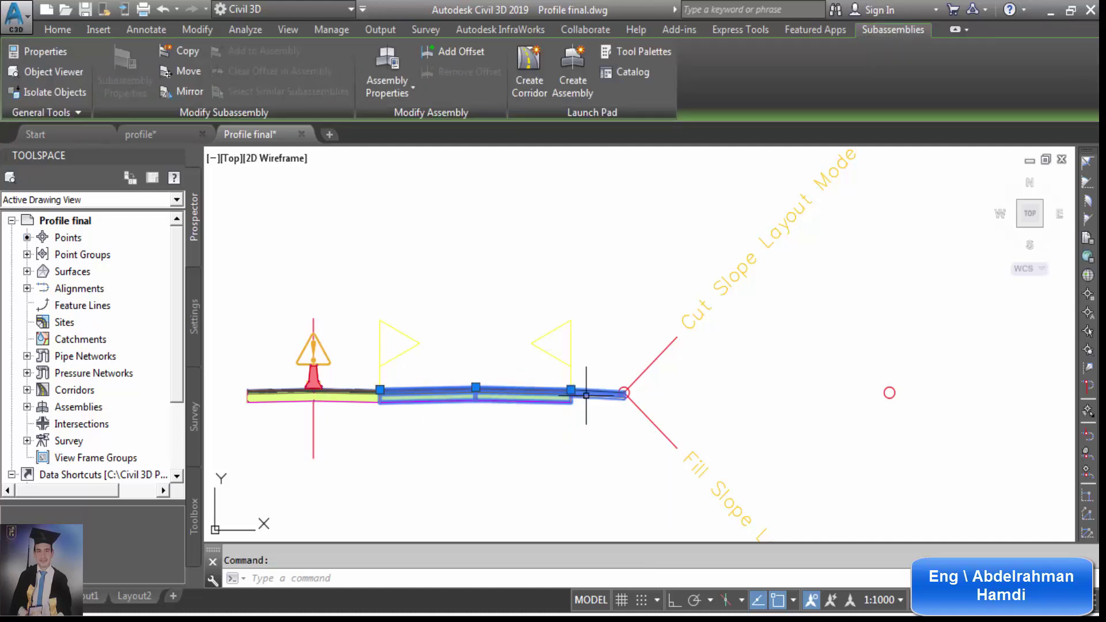
click(632, 382)
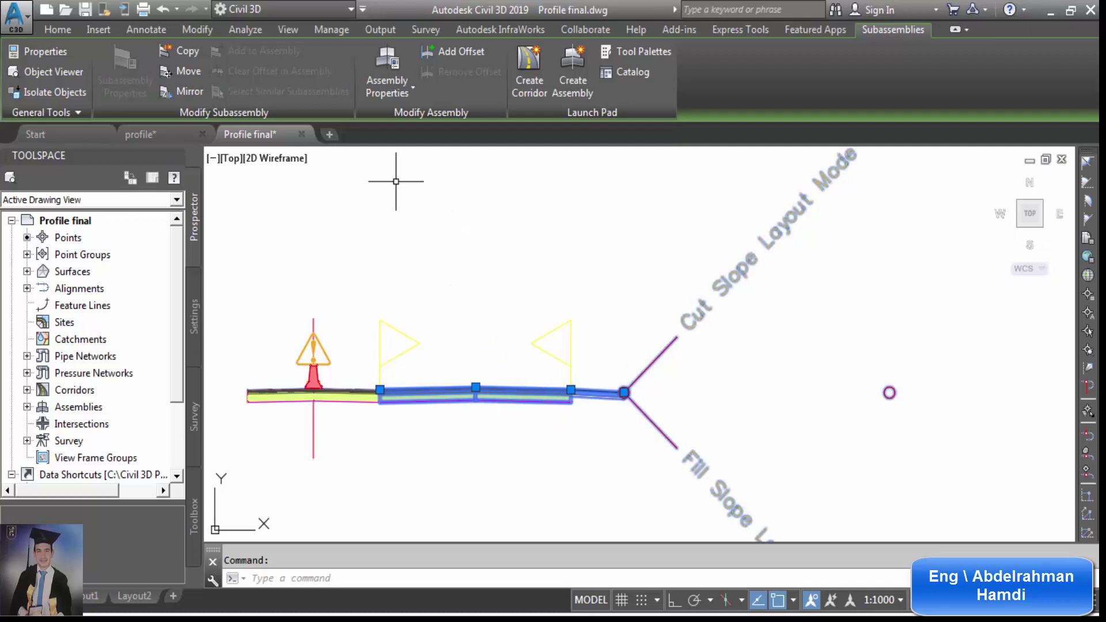
click(190, 92)
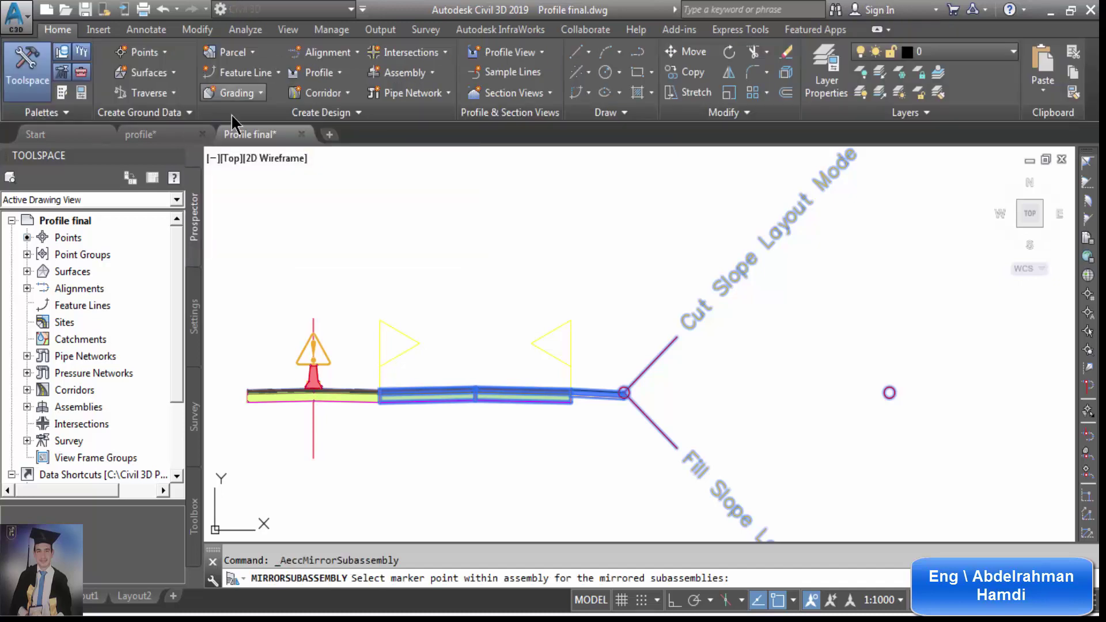
scroll(660, 299, down, 3)
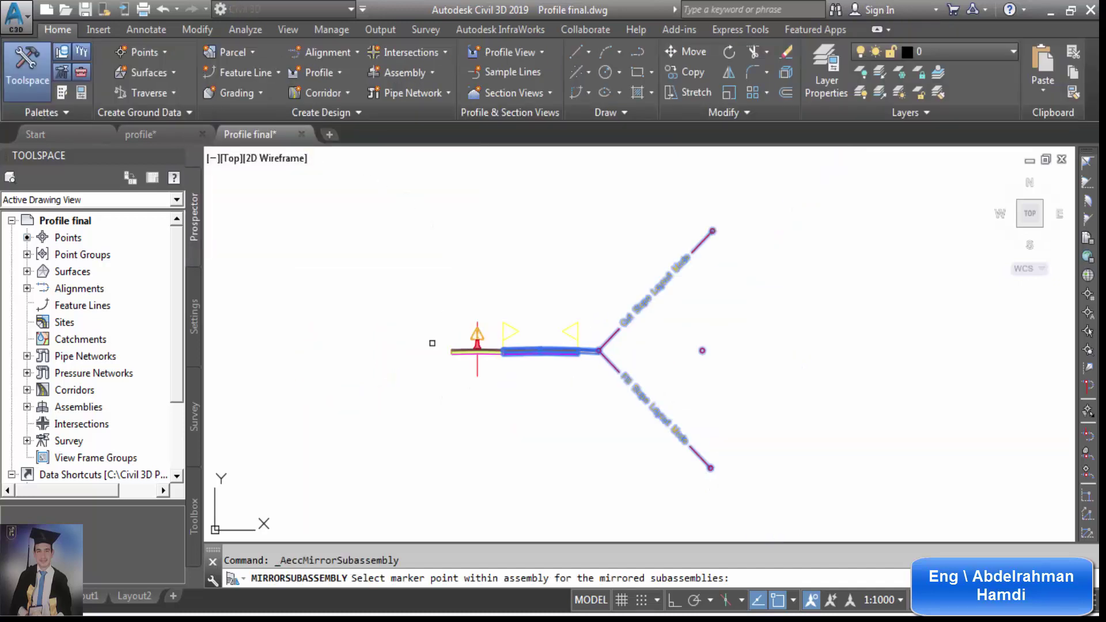
scroll(419, 346, up, 3)
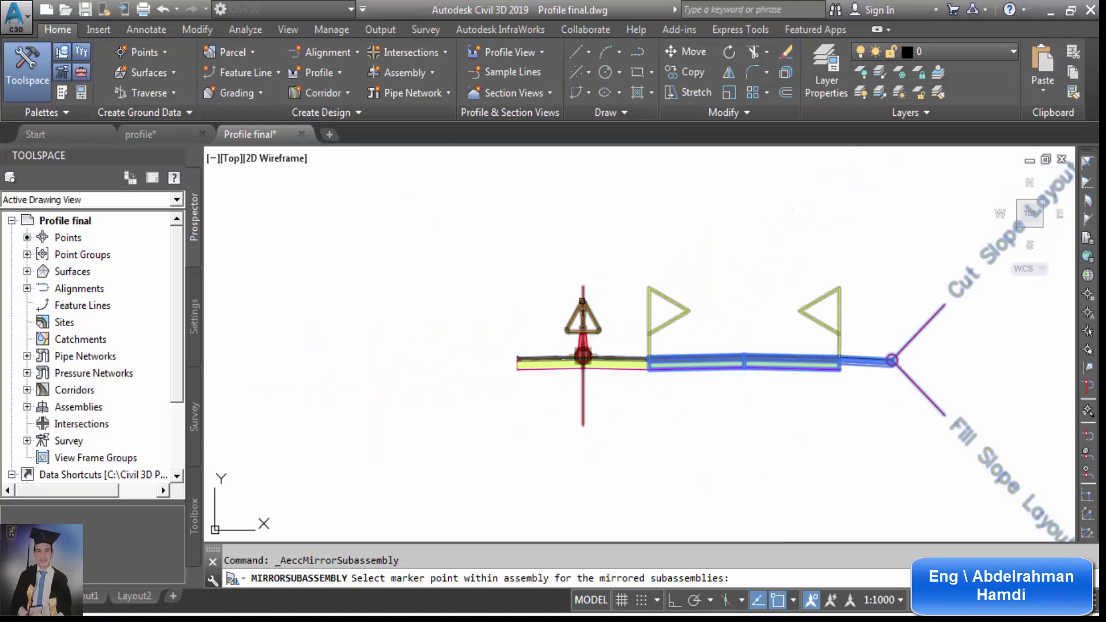
scroll(519, 346, up, 4)
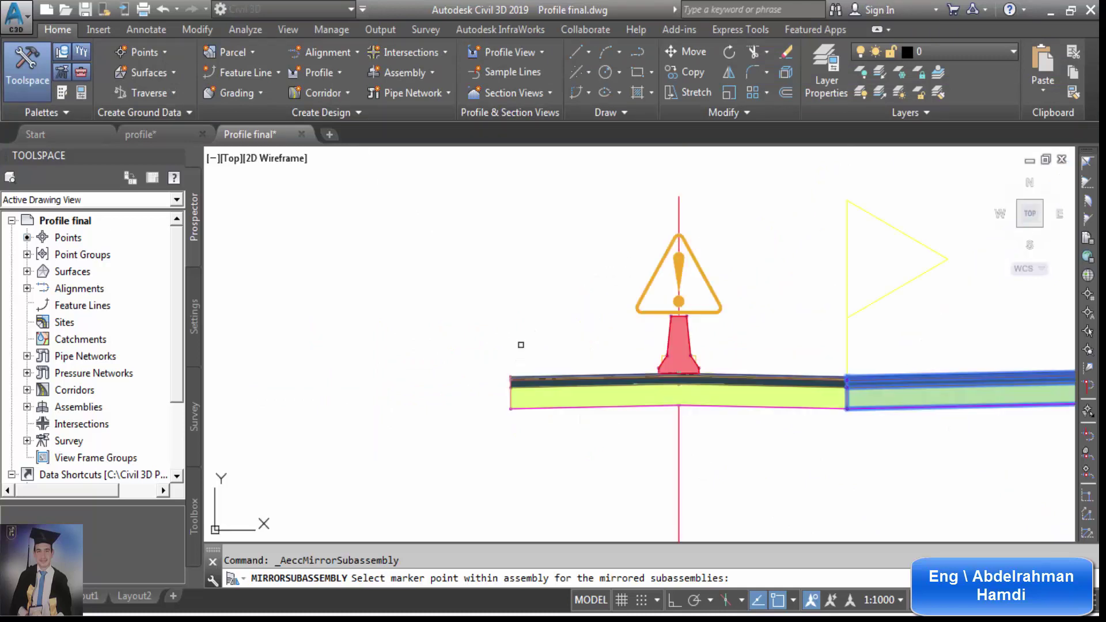
scroll(503, 360, up, 4)
scroll(516, 404, up, 5)
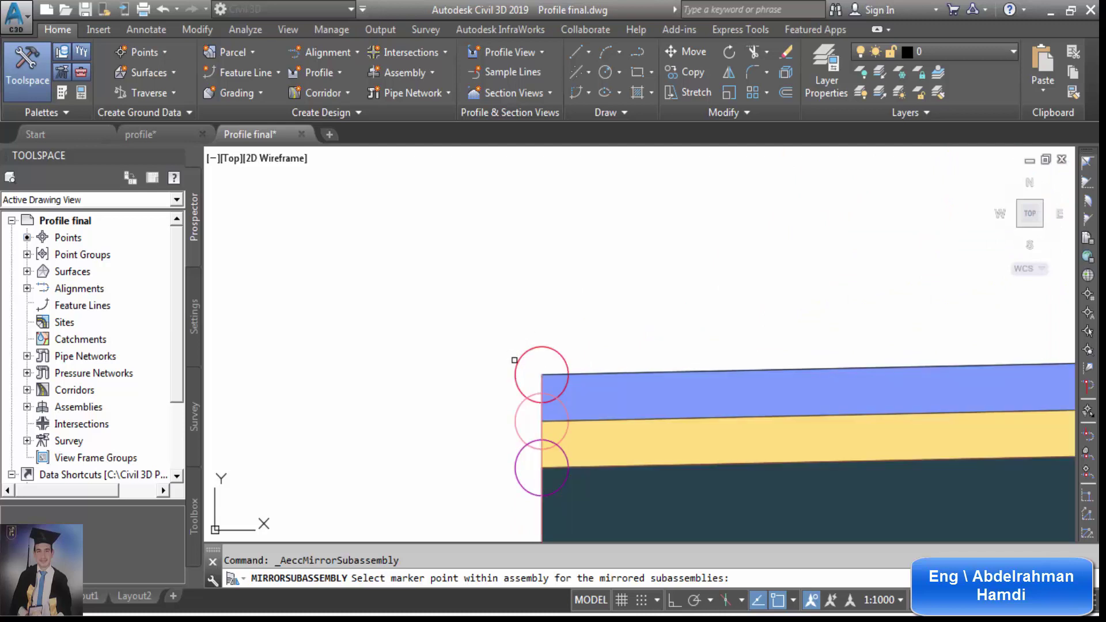
scroll(513, 368, down, 8)
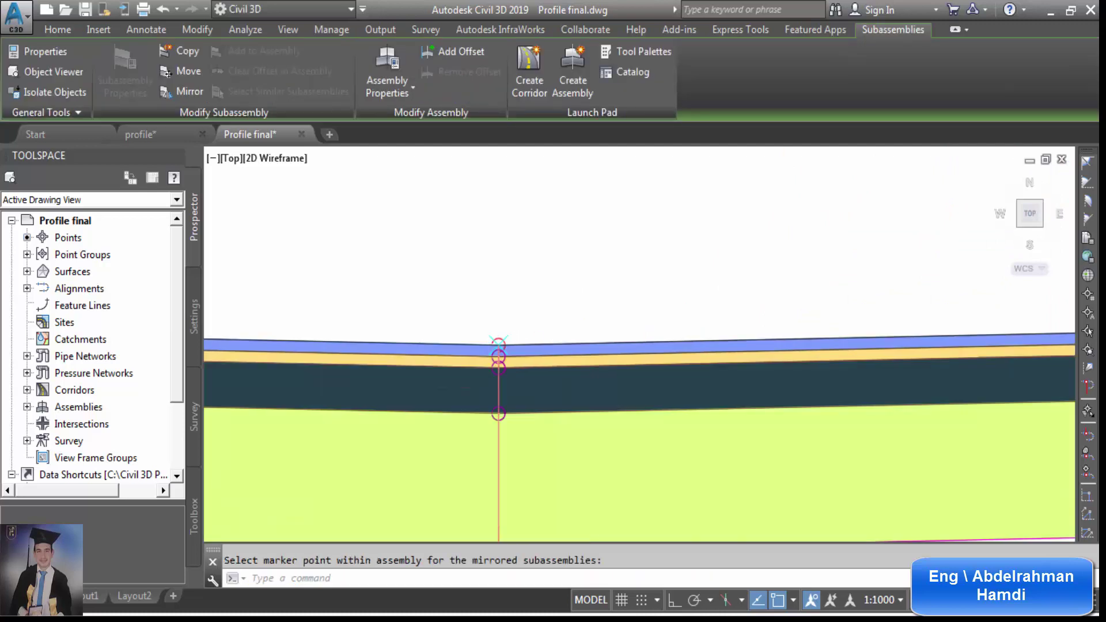
scroll(659, 465, down, 6)
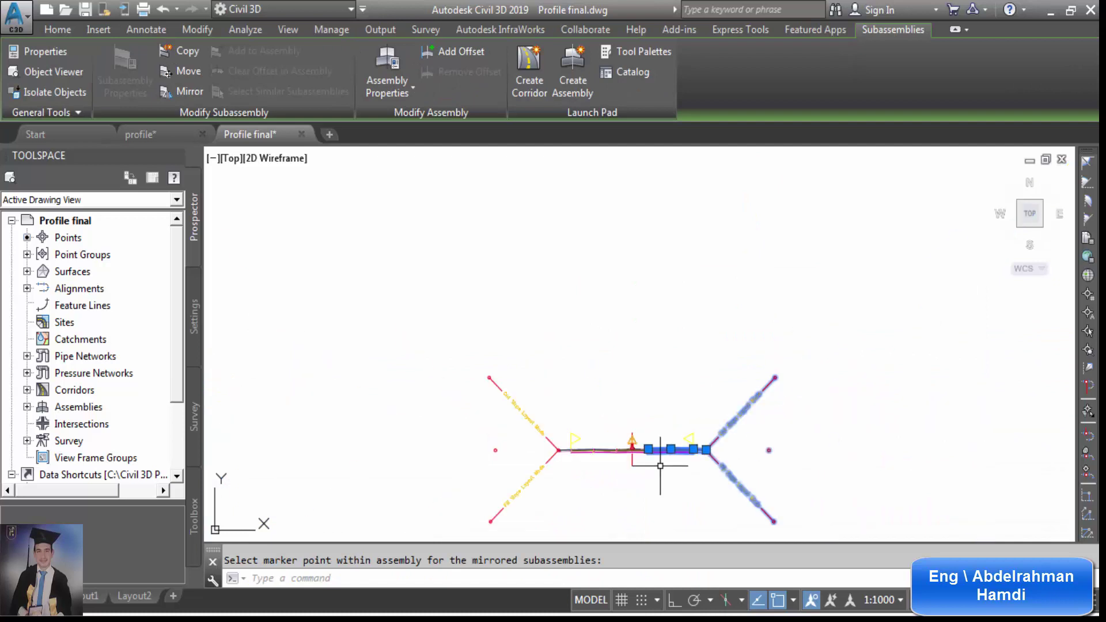
key(Escape)
Examine the mirrored assembly, comparing the lanes, shoulders and cut/fill side slopes on both sides of the median barrier.
scroll(647, 461, up, 8)
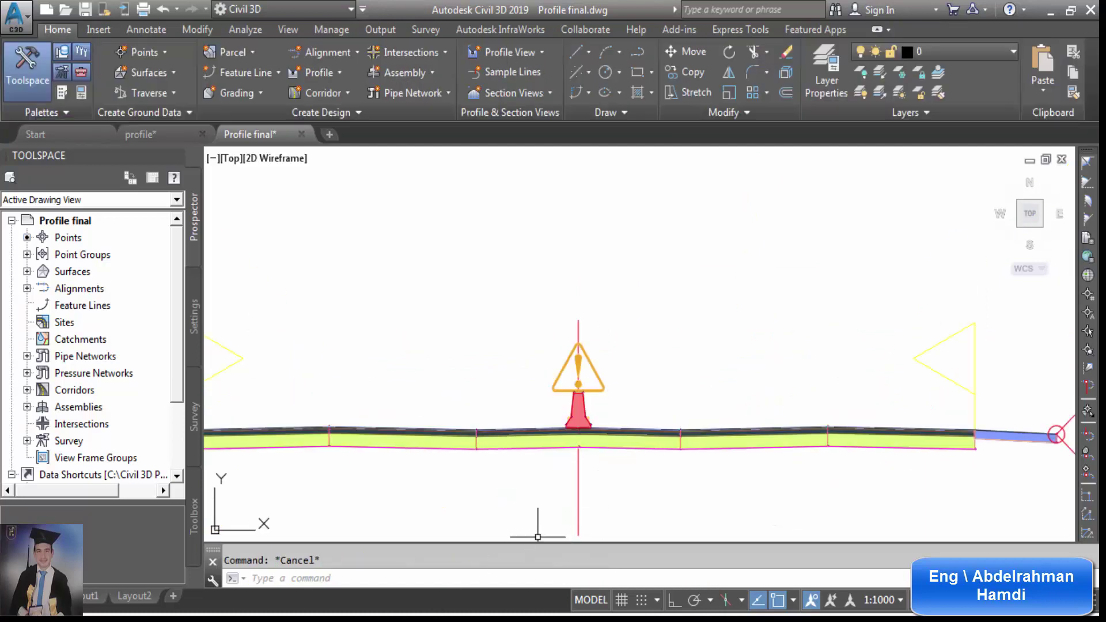
scroll(576, 518, down, 3)
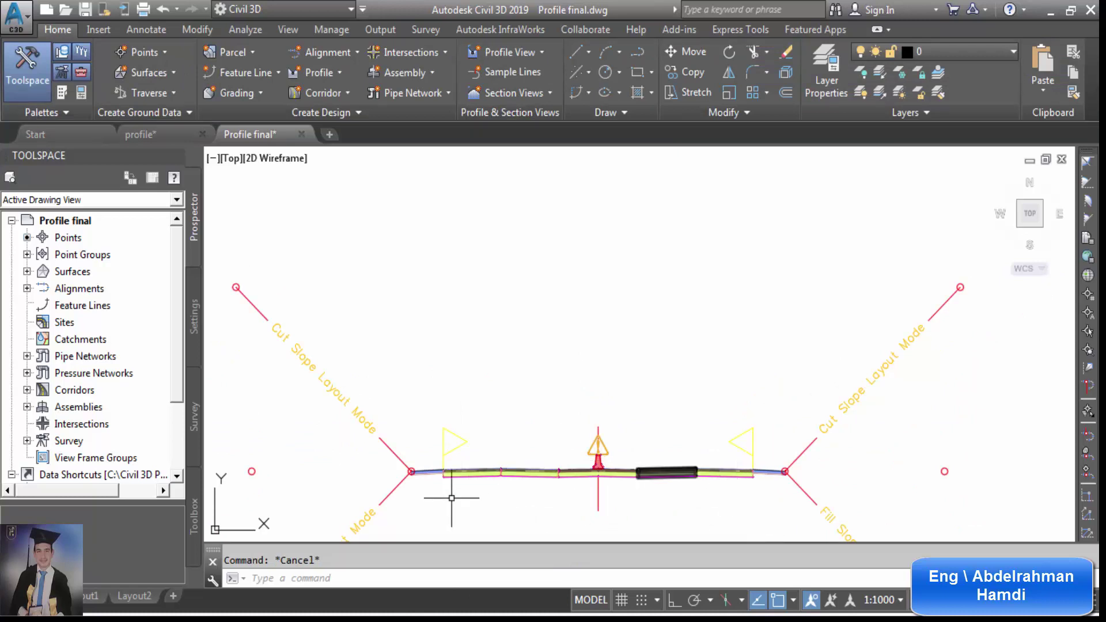
scroll(523, 283, down, 2)
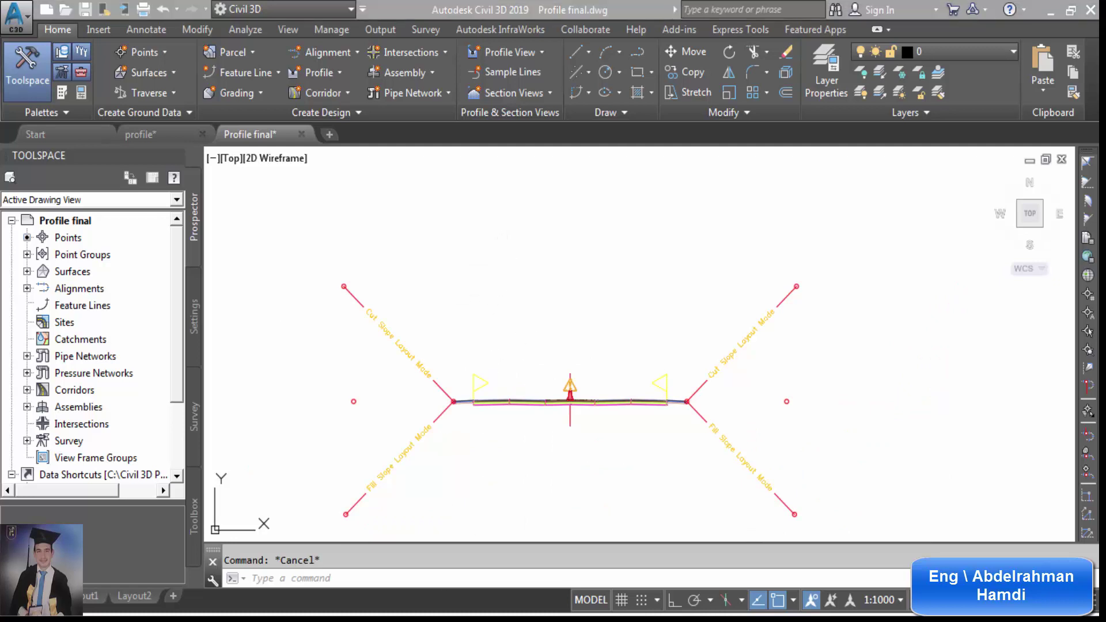
scroll(408, 362, up, 2)
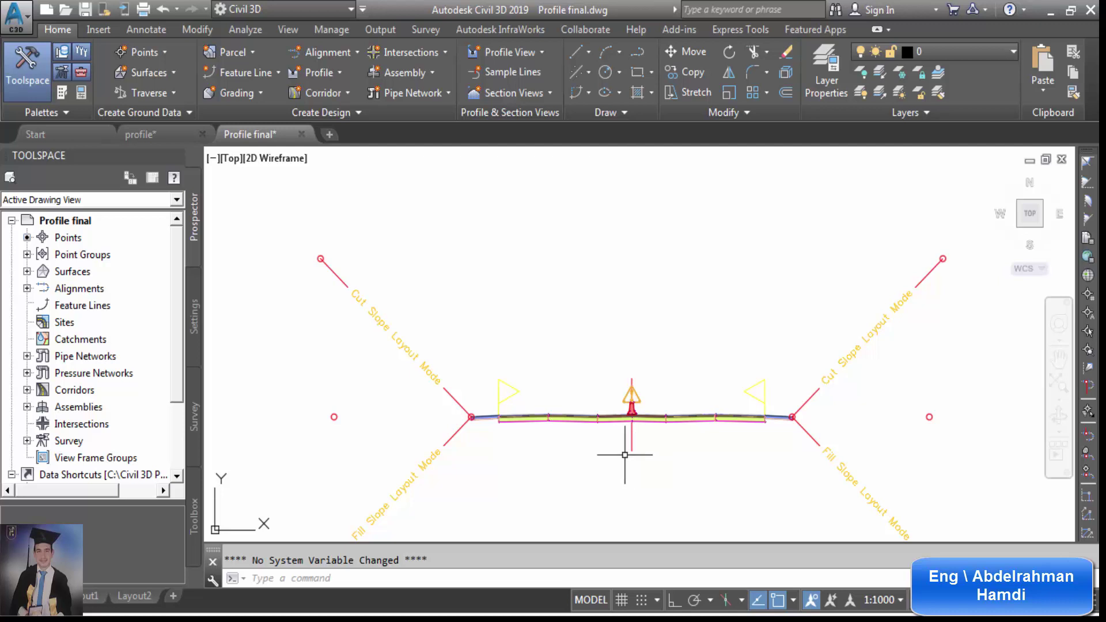
scroll(555, 399, up, 3)
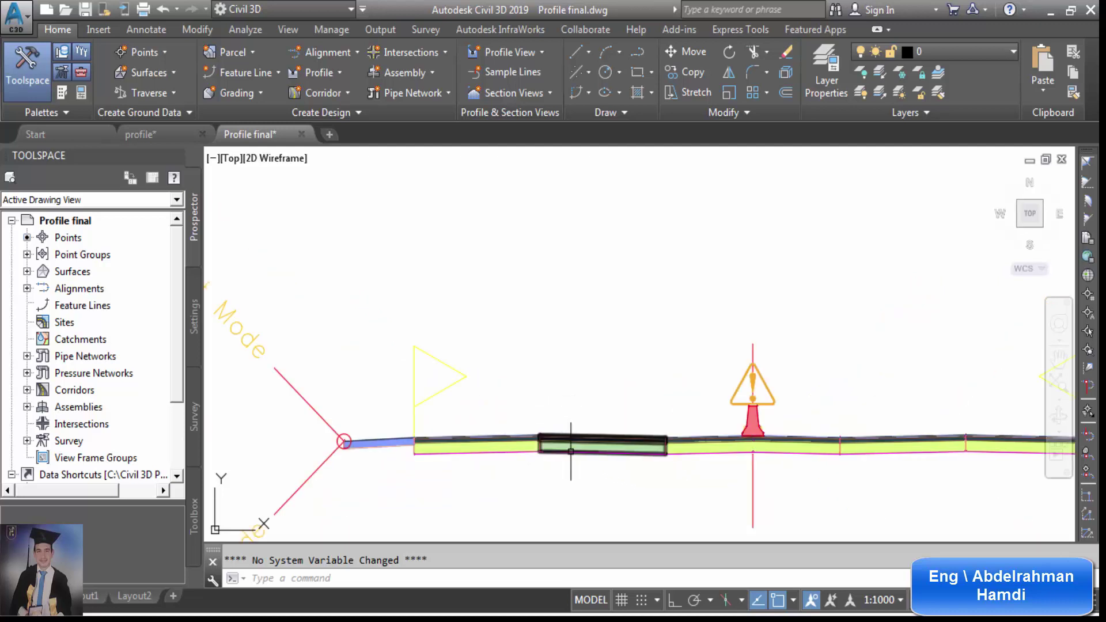
mouse_move(571, 451)
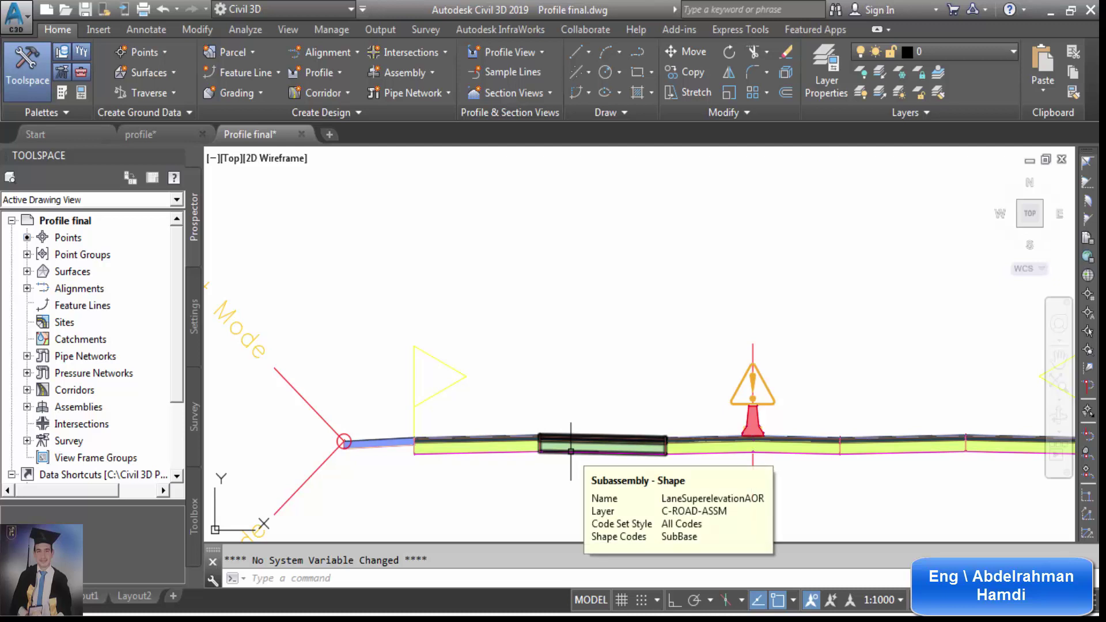
scroll(530, 452, up, 2)
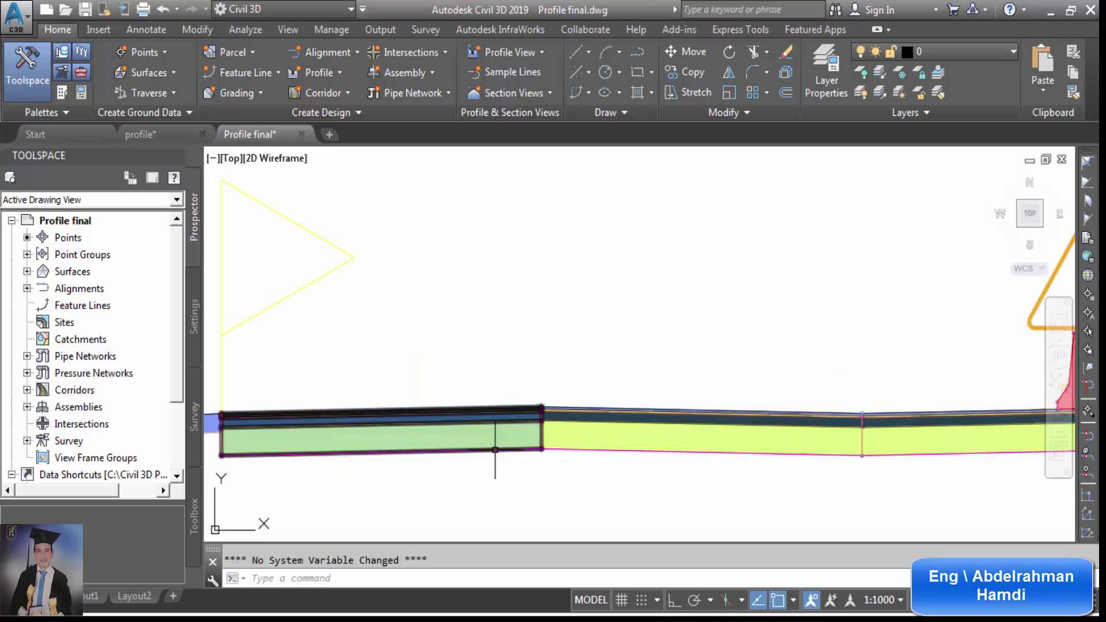
scroll(538, 427, down, 5)
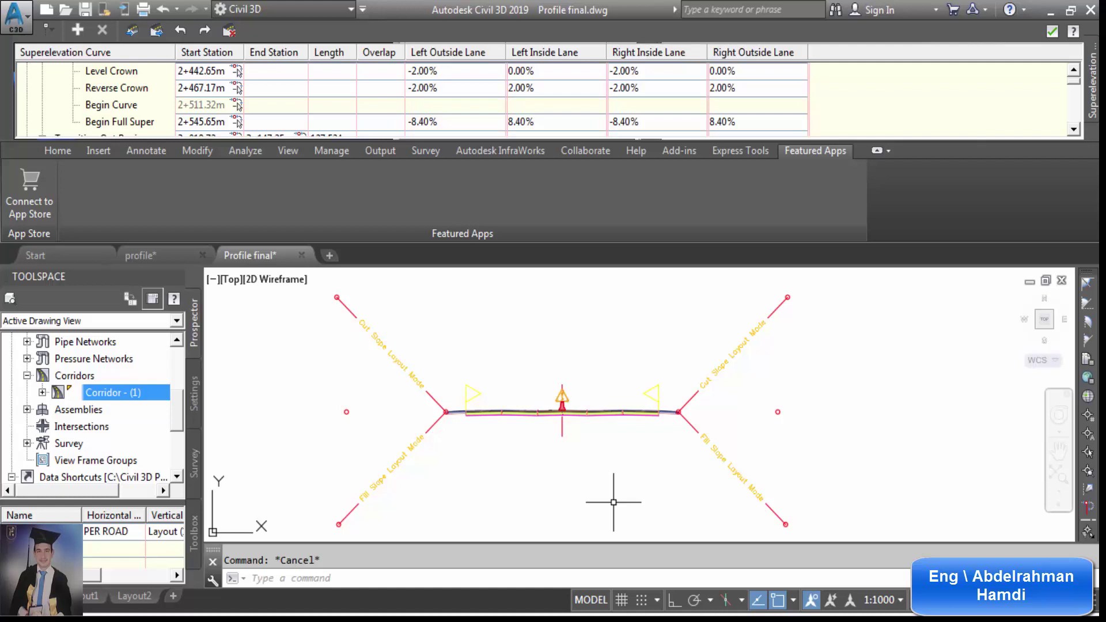
Set Use Superelevation to Right Lane Outside in the properties of the inner right-side LaneSuperelevationAOR.
scroll(630, 403, up, 5)
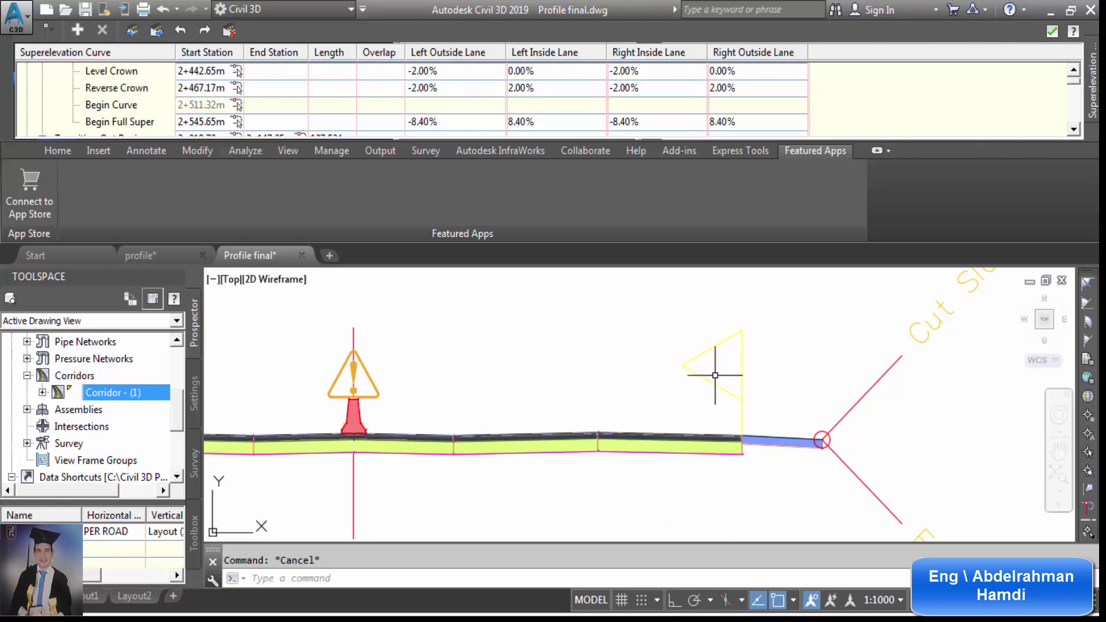
scroll(781, 412, down, 2)
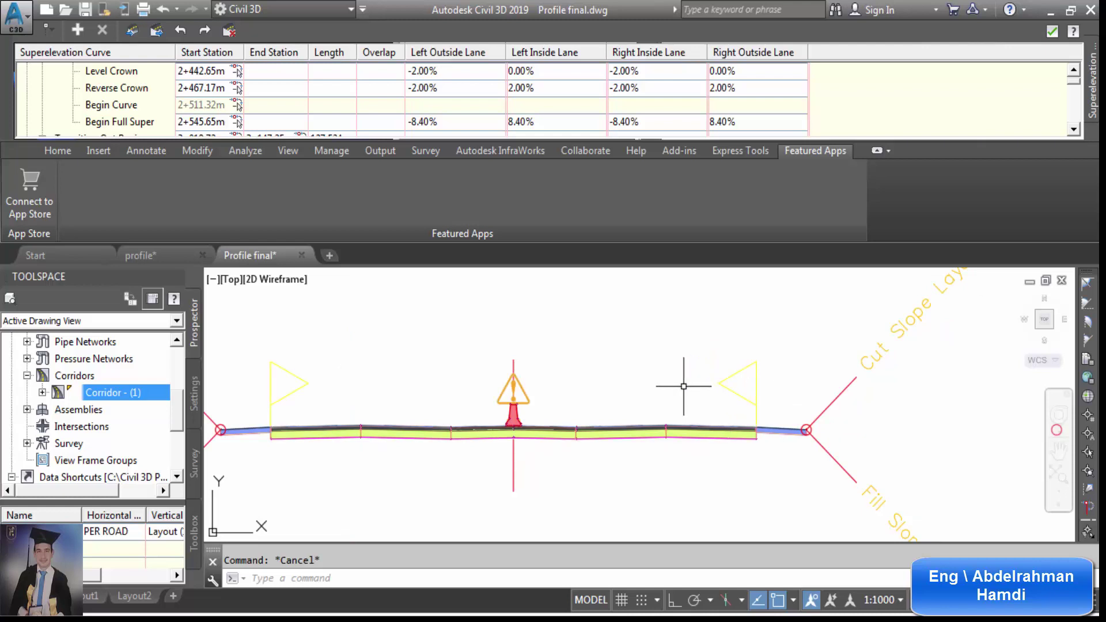
click(622, 429)
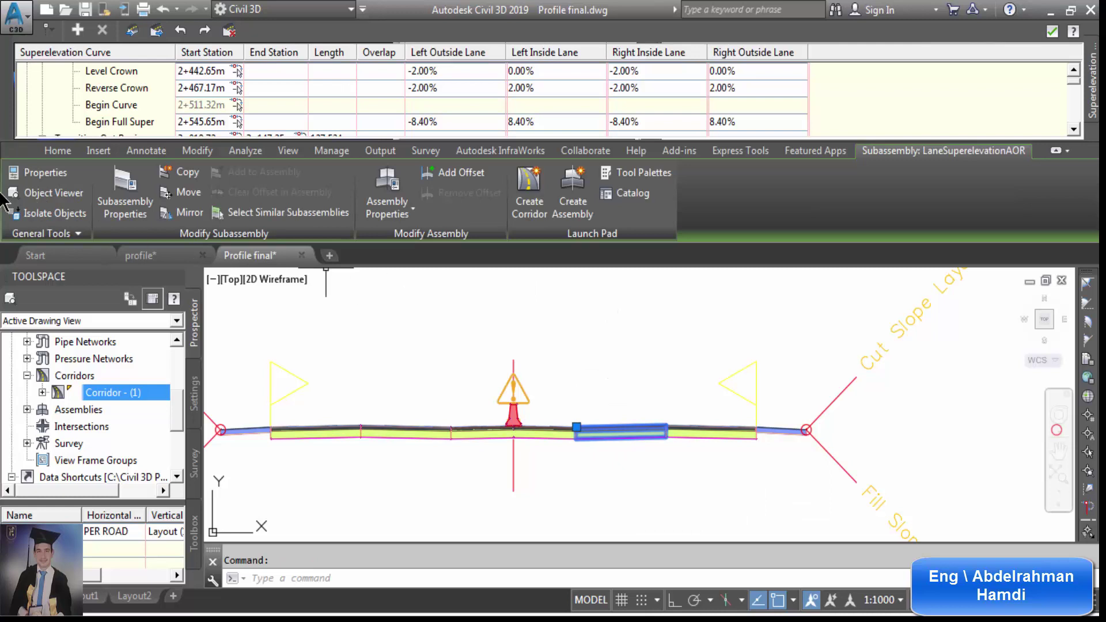
click(40, 175)
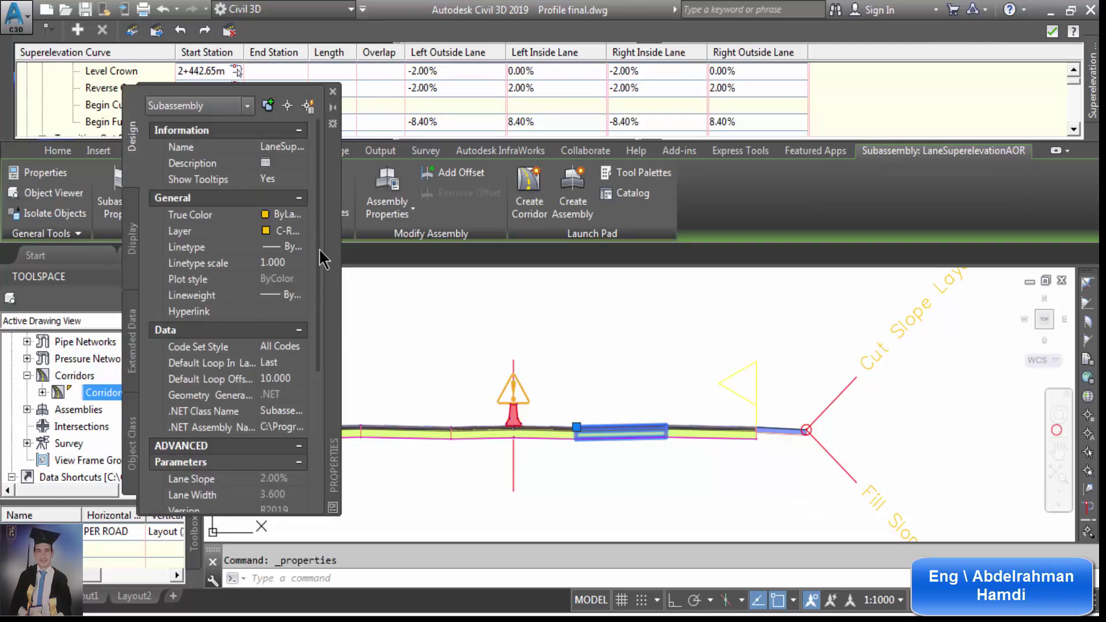
scroll(327, 377, down, 3)
scroll(324, 376, down, 3)
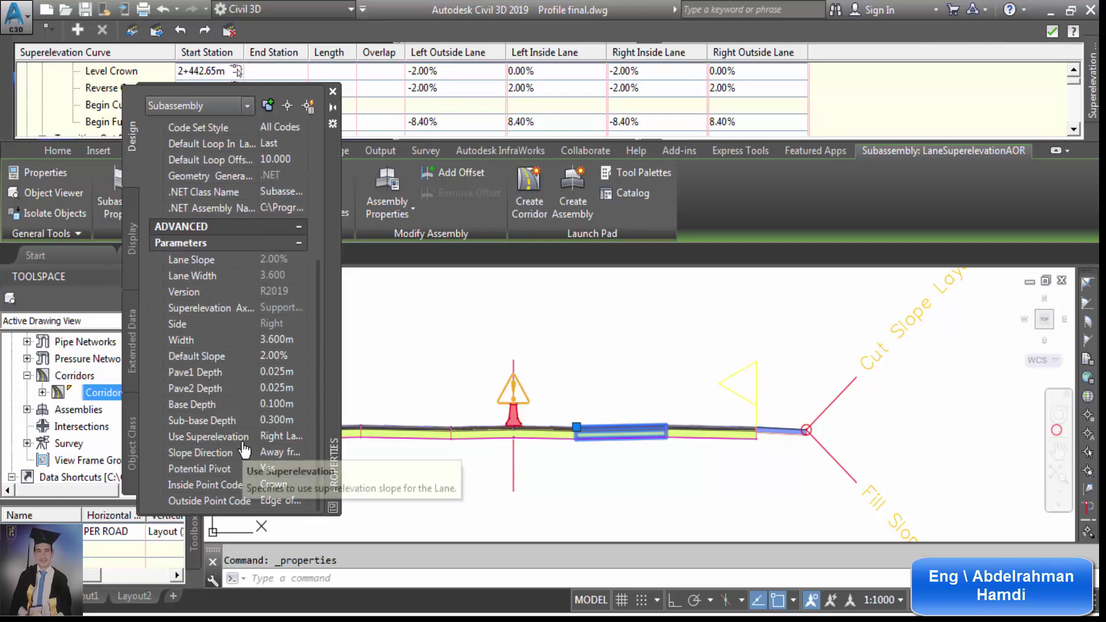
click(281, 436)
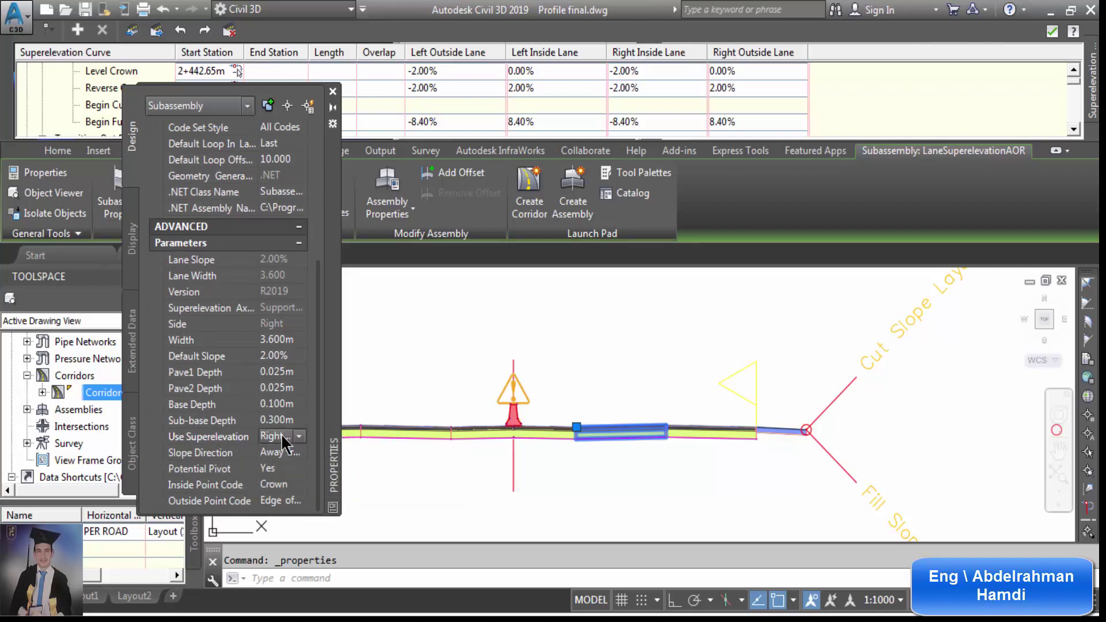
click(281, 436)
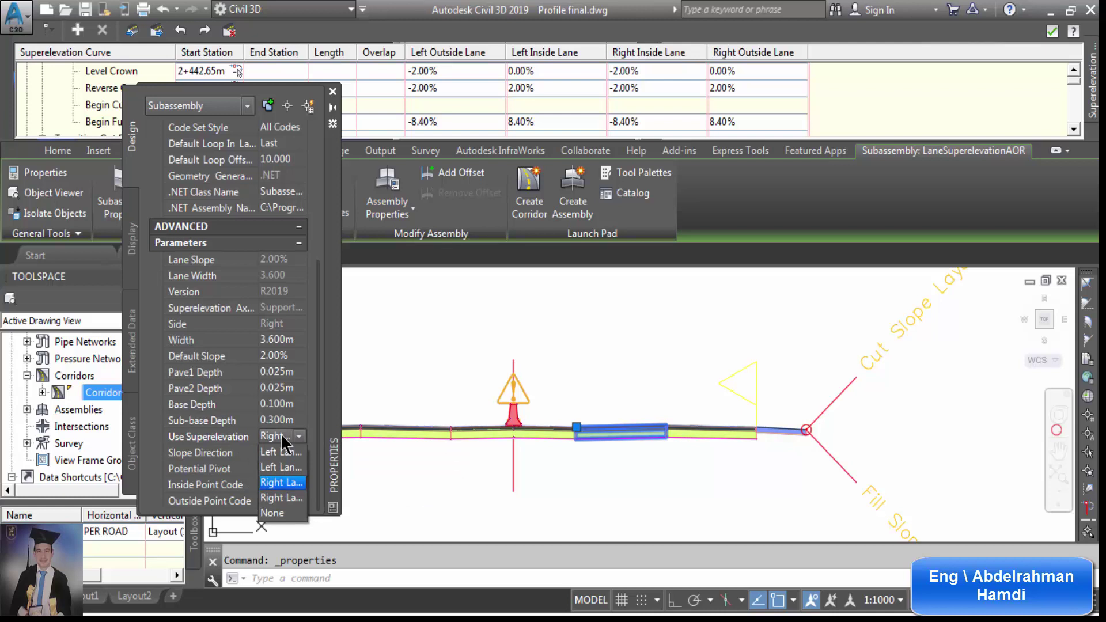
click(282, 484)
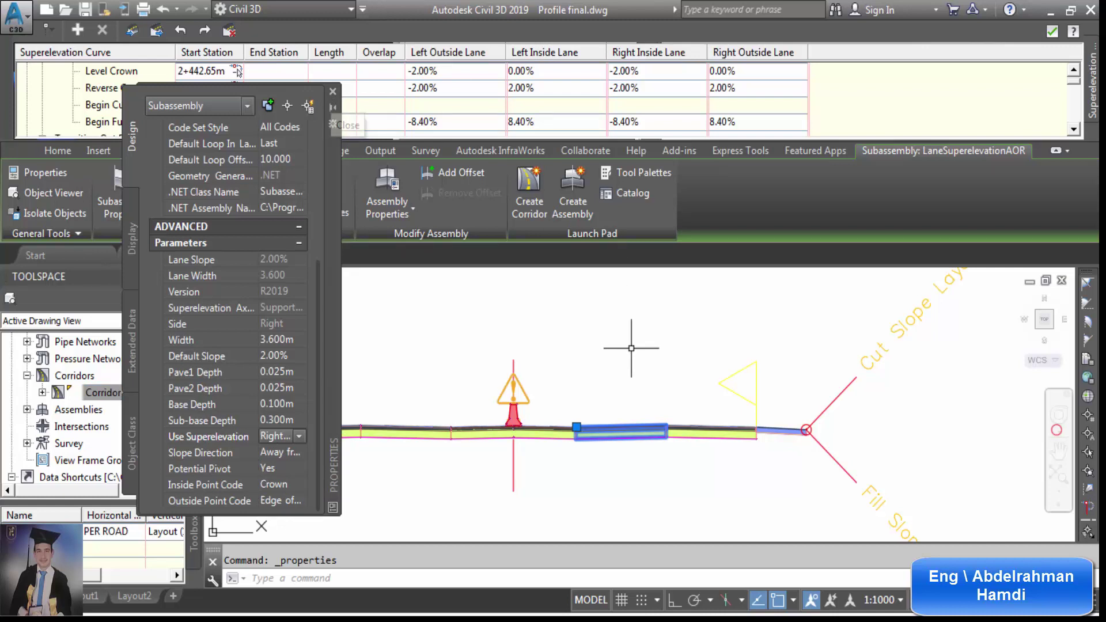
key(Escape)
Set Use Superelevation to Right Lane Outside for the outer right-side lane next to the shoulder, and deselect it.
click(708, 432)
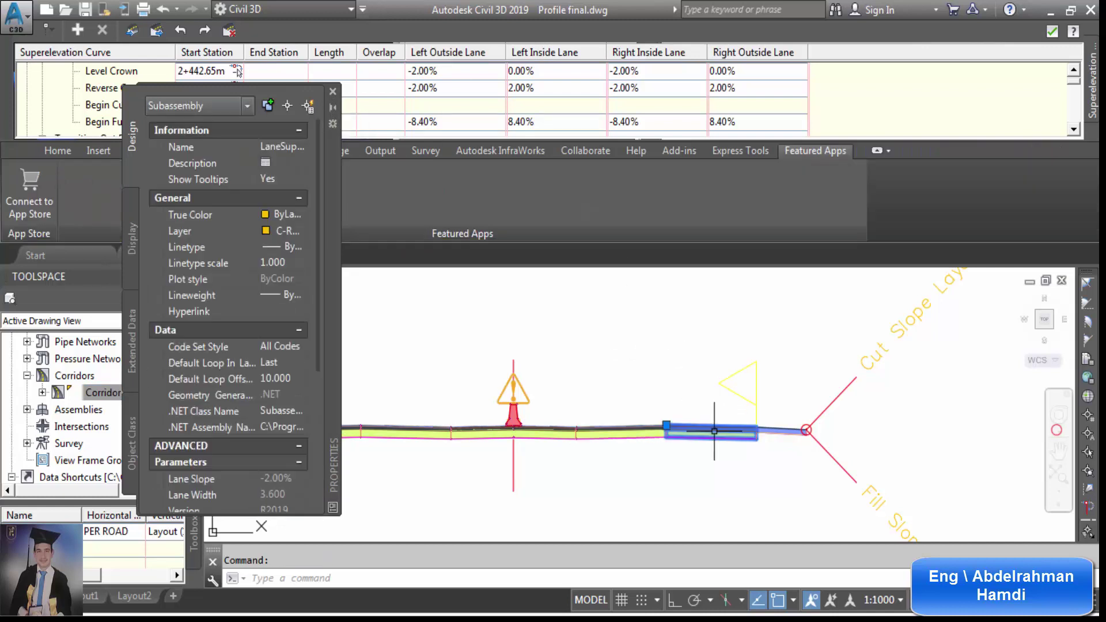
scroll(326, 444, down, 3)
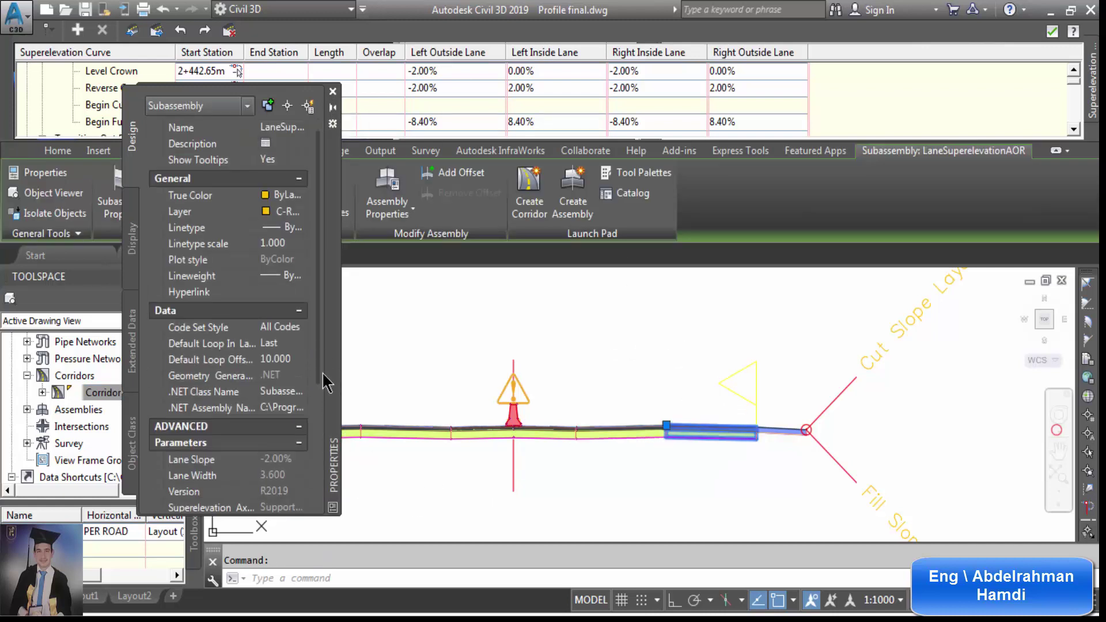
scroll(326, 442, down, 2)
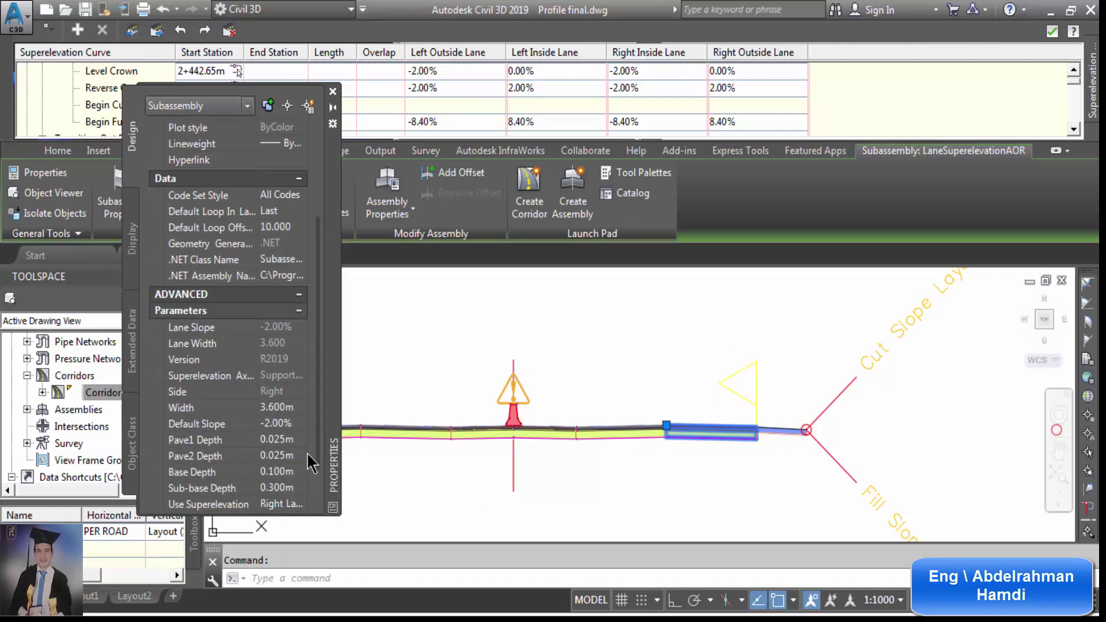
click(281, 499)
click(282, 499)
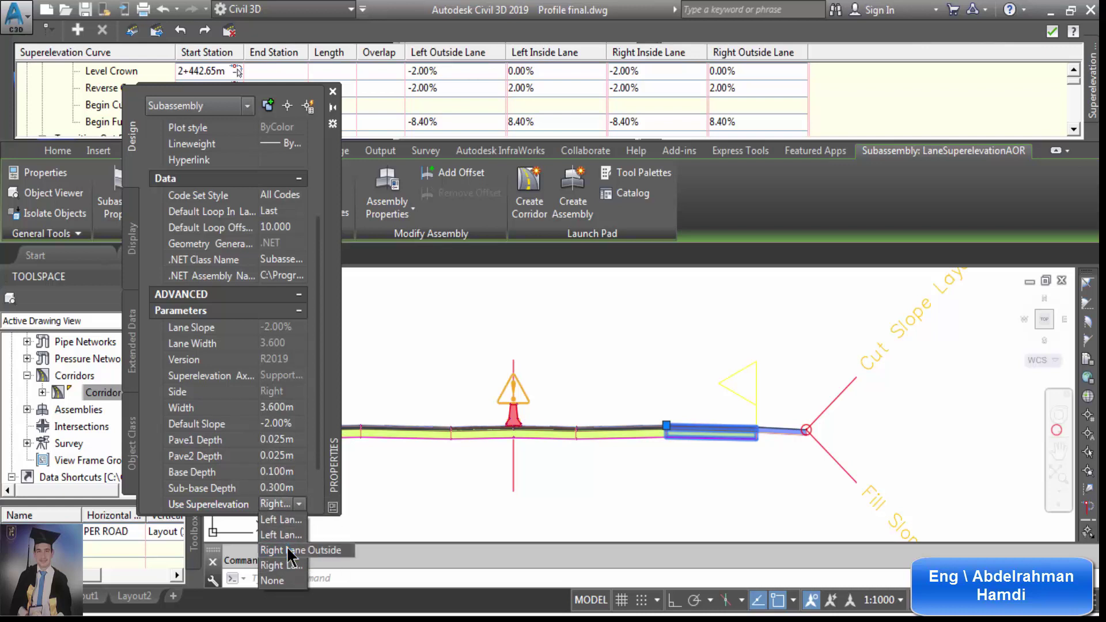
click(287, 550)
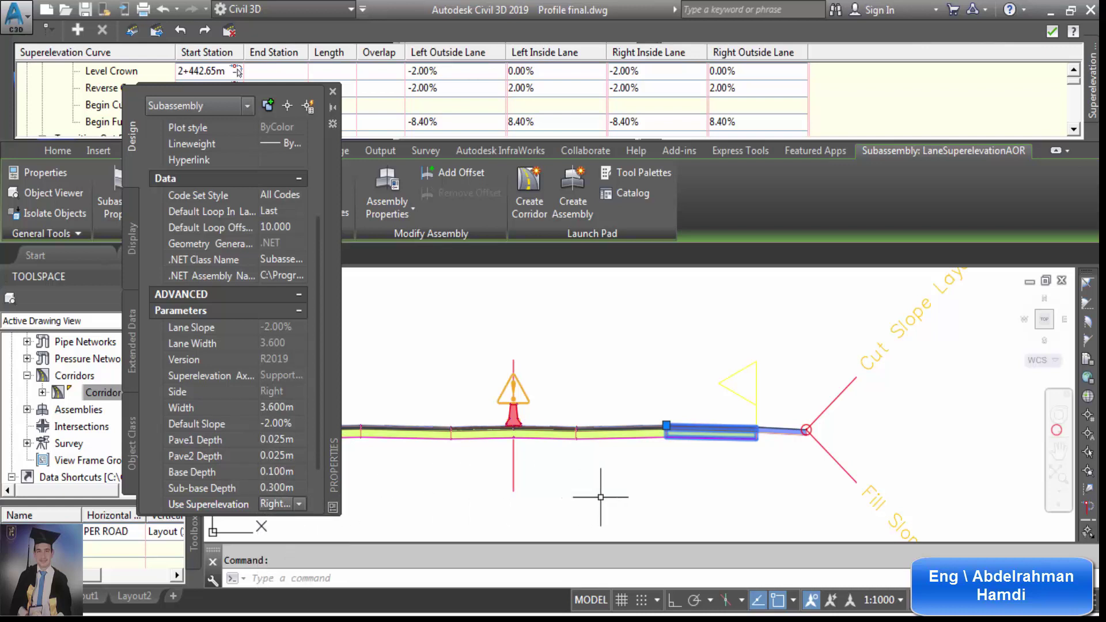
key(Escape)
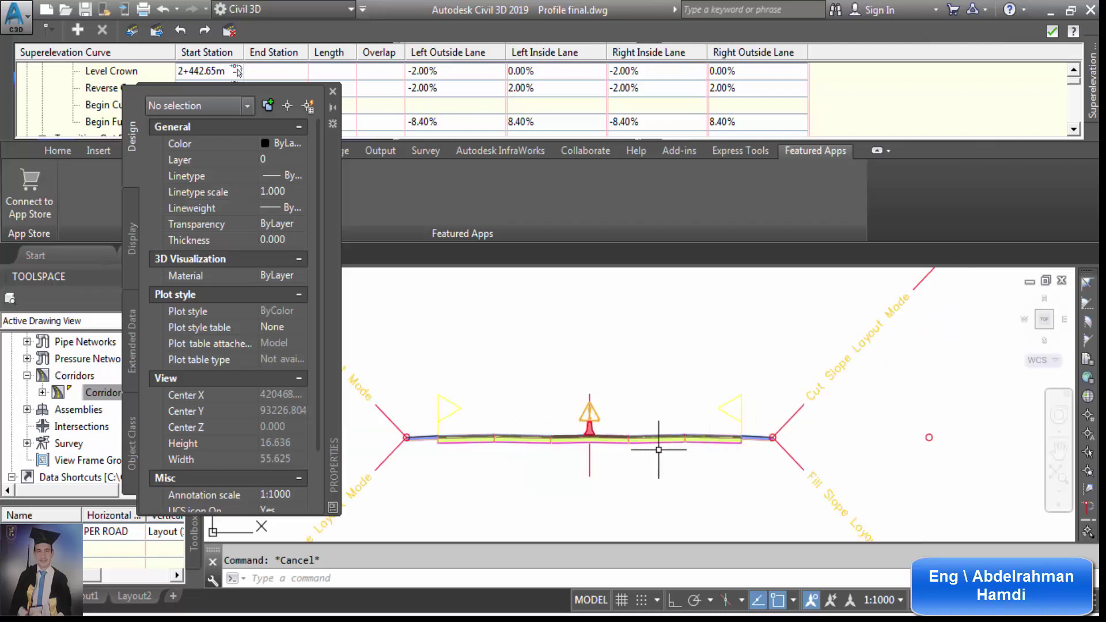
scroll(667, 402, up, 4)
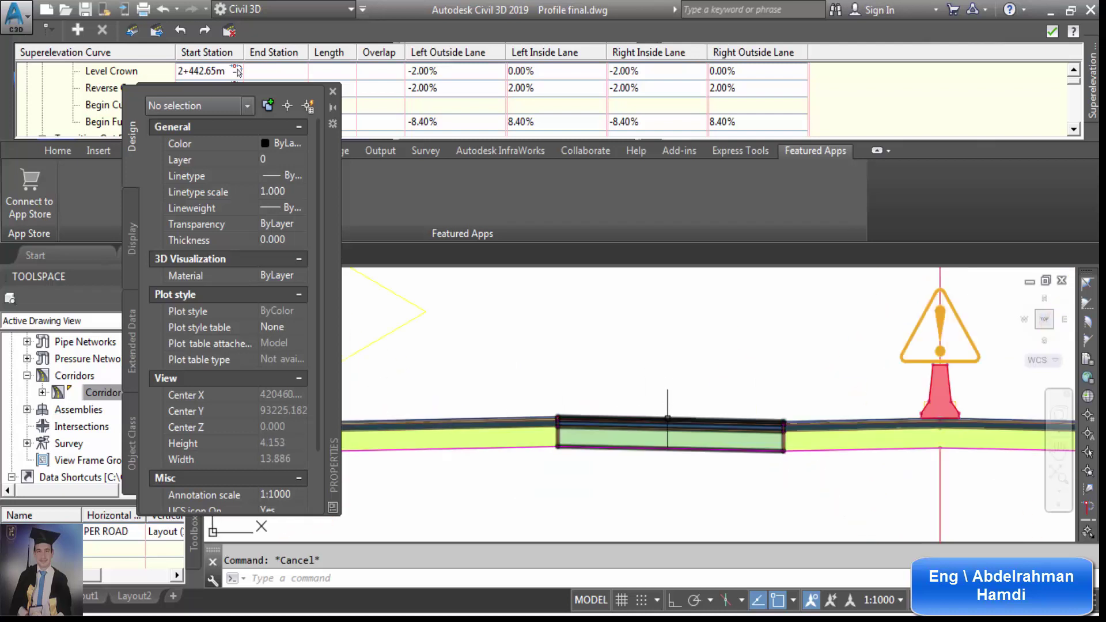
Set Use Superelevation to Left Lane Outside for the left-side lane next to the central median section, and deselect it.
click(668, 421)
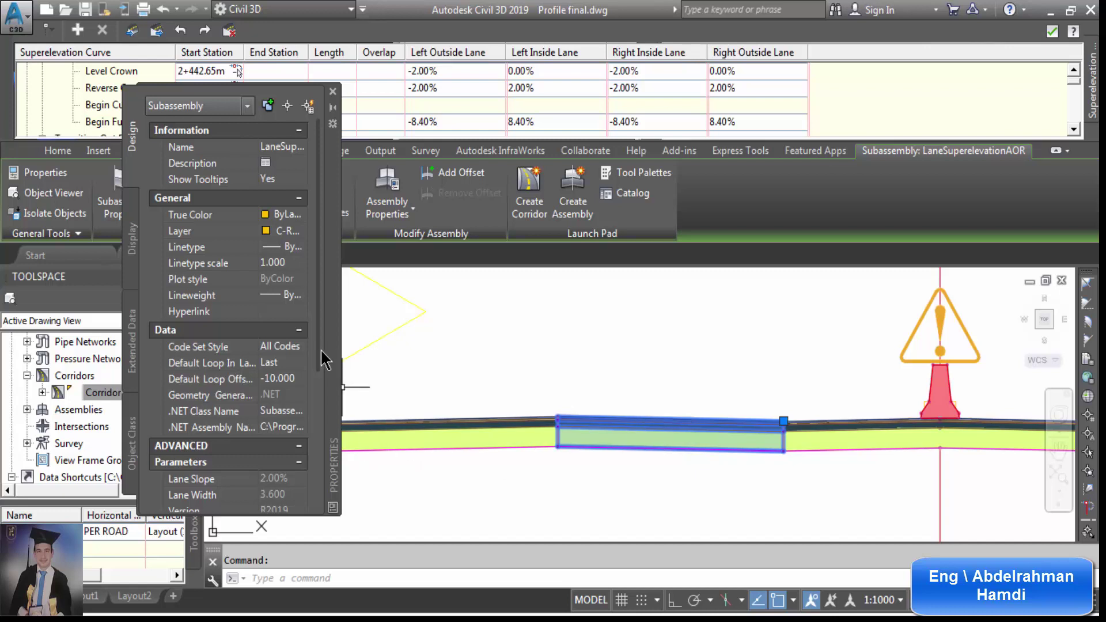
scroll(319, 404, down, 4)
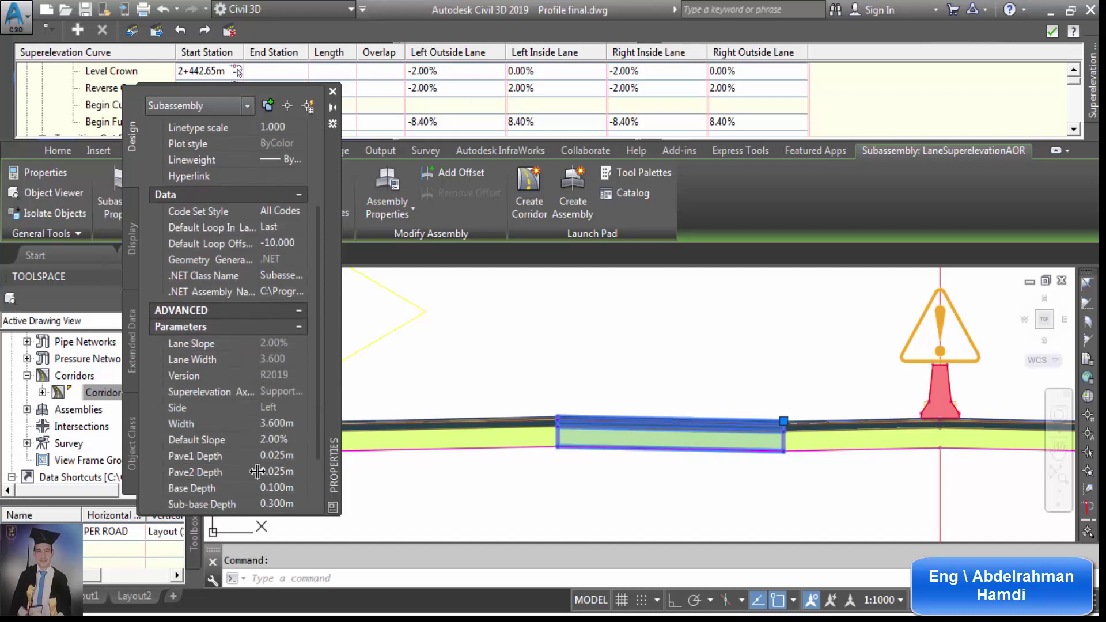
scroll(321, 455, down, 2)
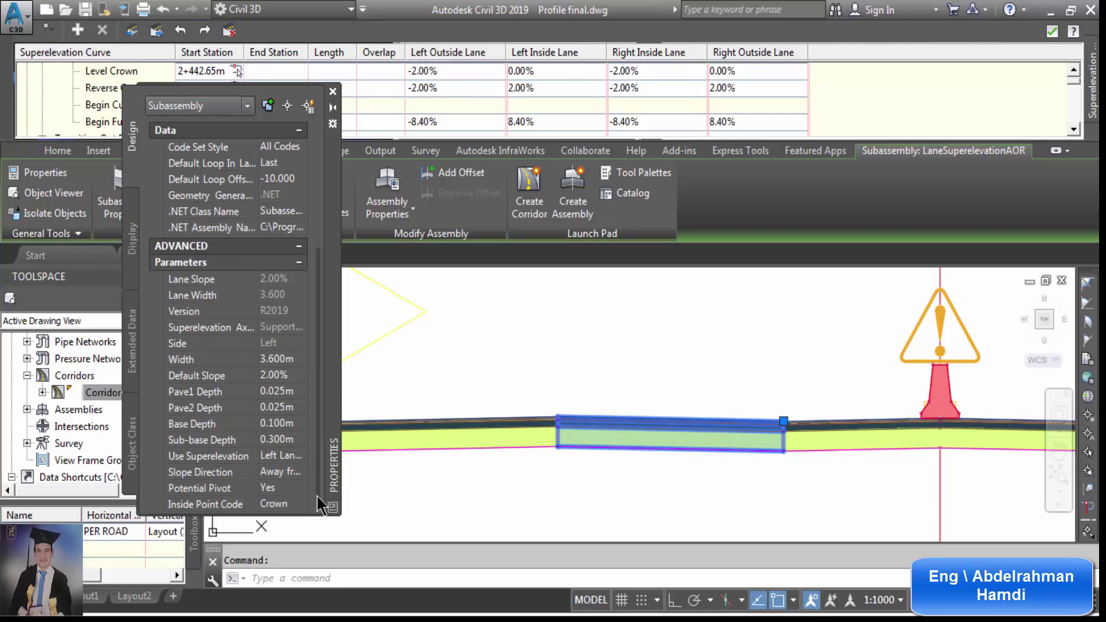
click(285, 459)
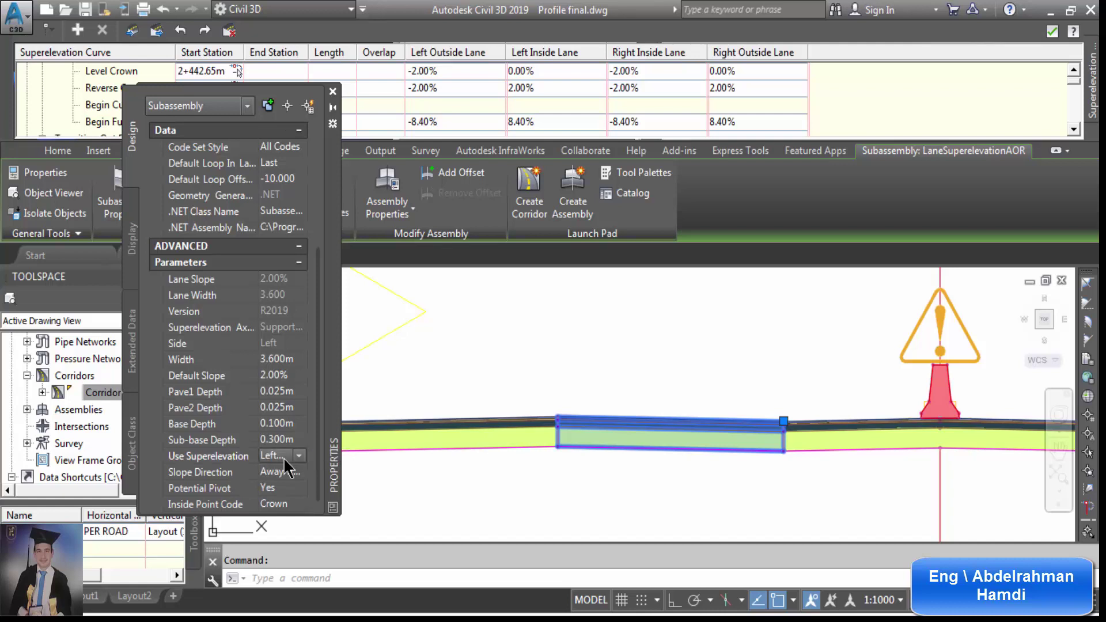
click(284, 459)
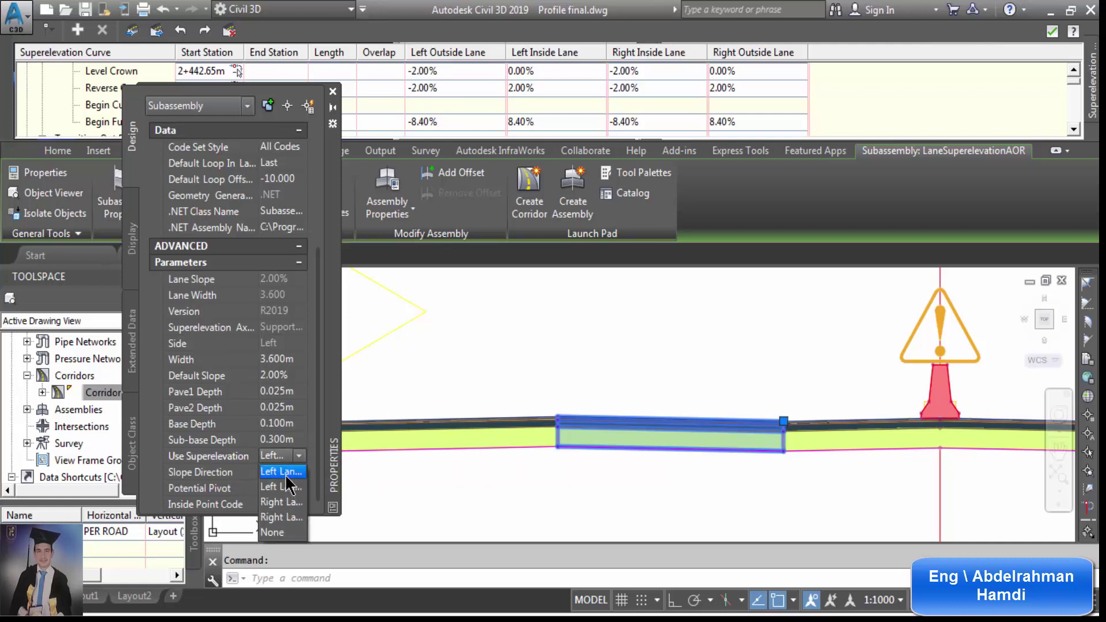
click(285, 476)
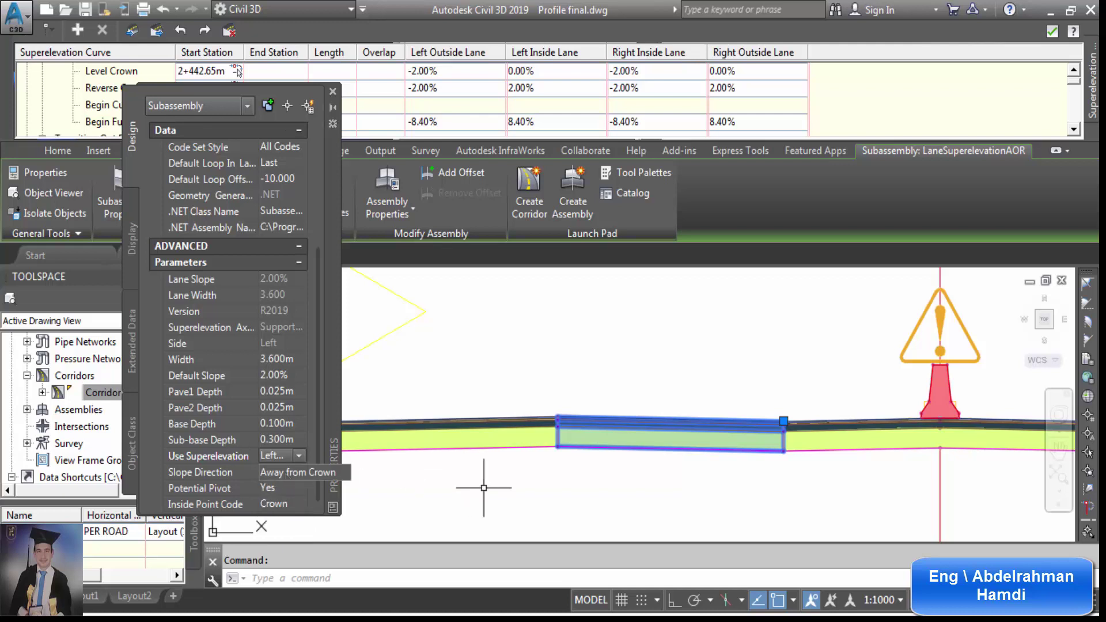
scroll(677, 490, down, 2)
scroll(677, 490, down, 2)
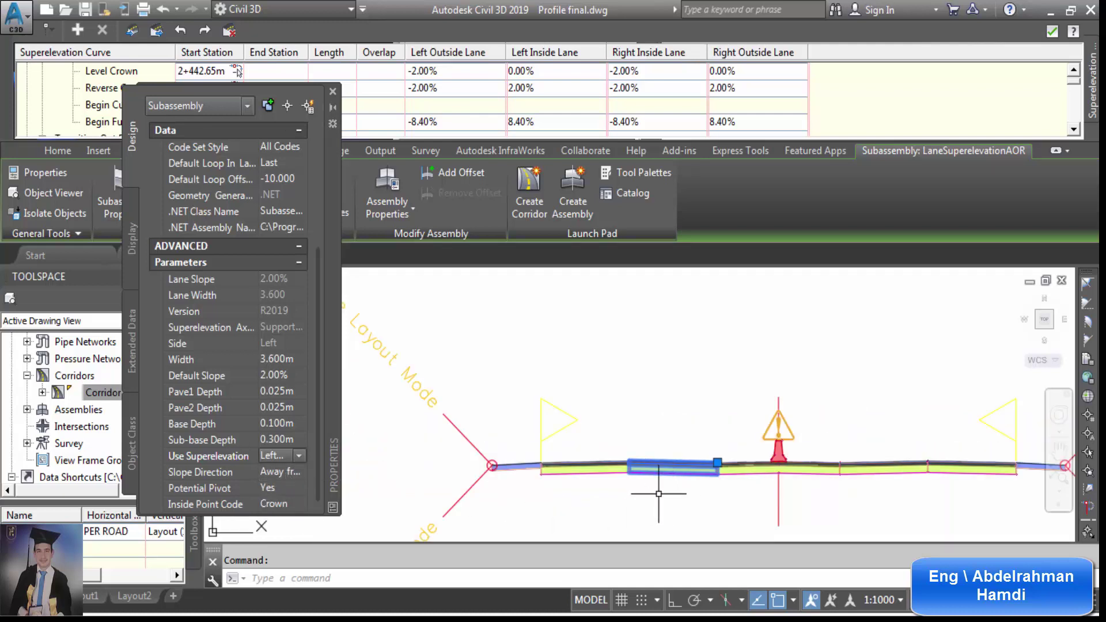
key(Escape)
Set Use Superelevation to Left Lane Outside for the outer left-side lane next to the shoulder, close its properties and deselect it.
click(580, 473)
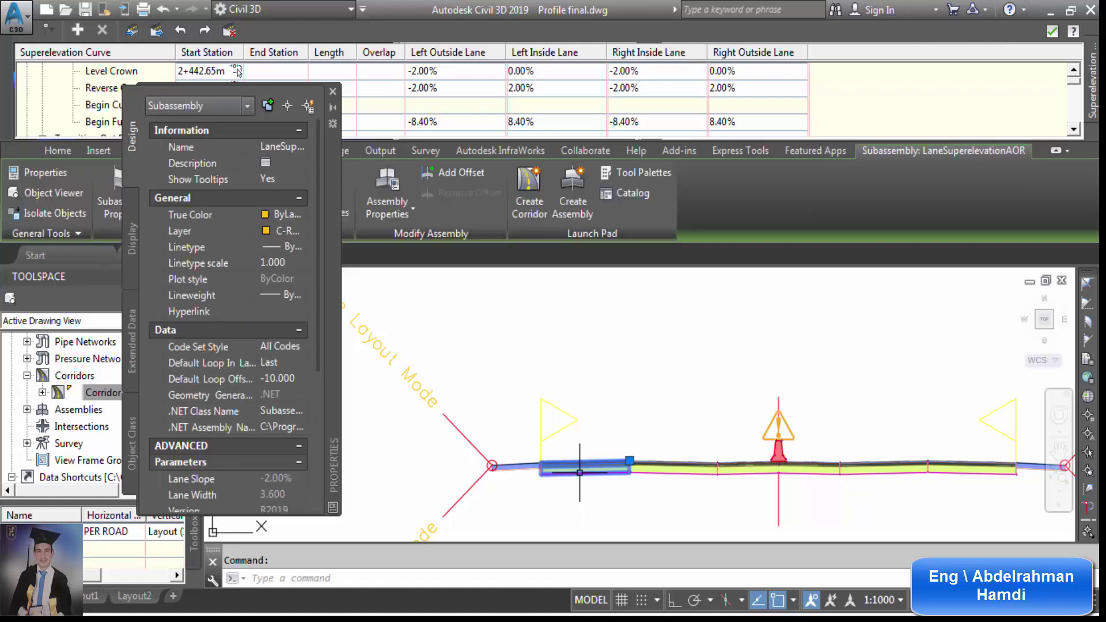
scroll(321, 419, down, 3)
scroll(321, 419, down, 2)
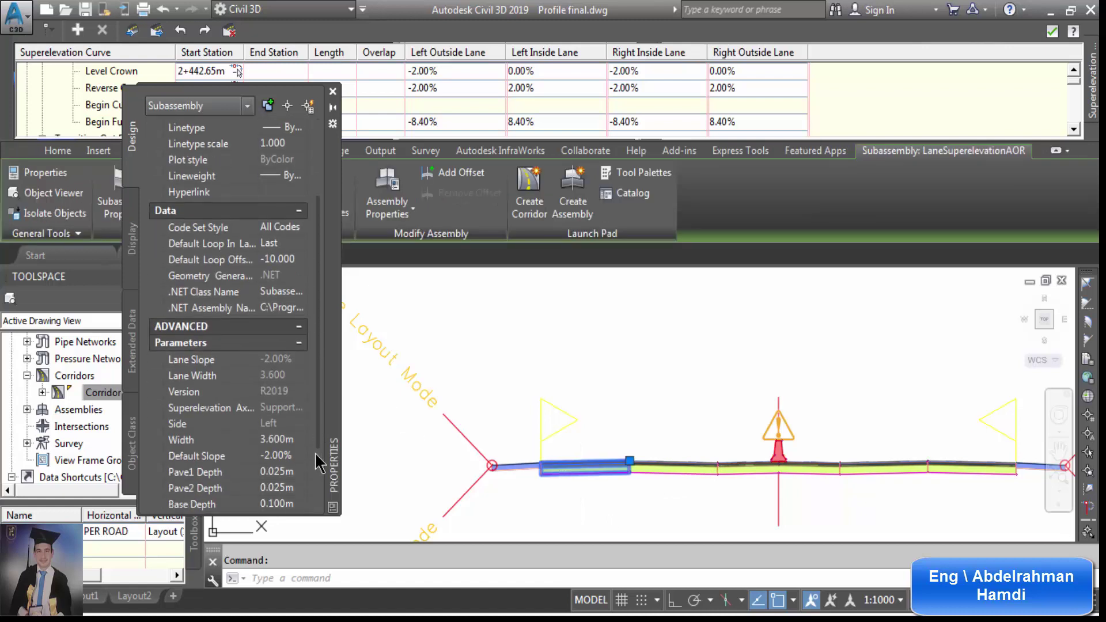
scroll(318, 484, down, 2)
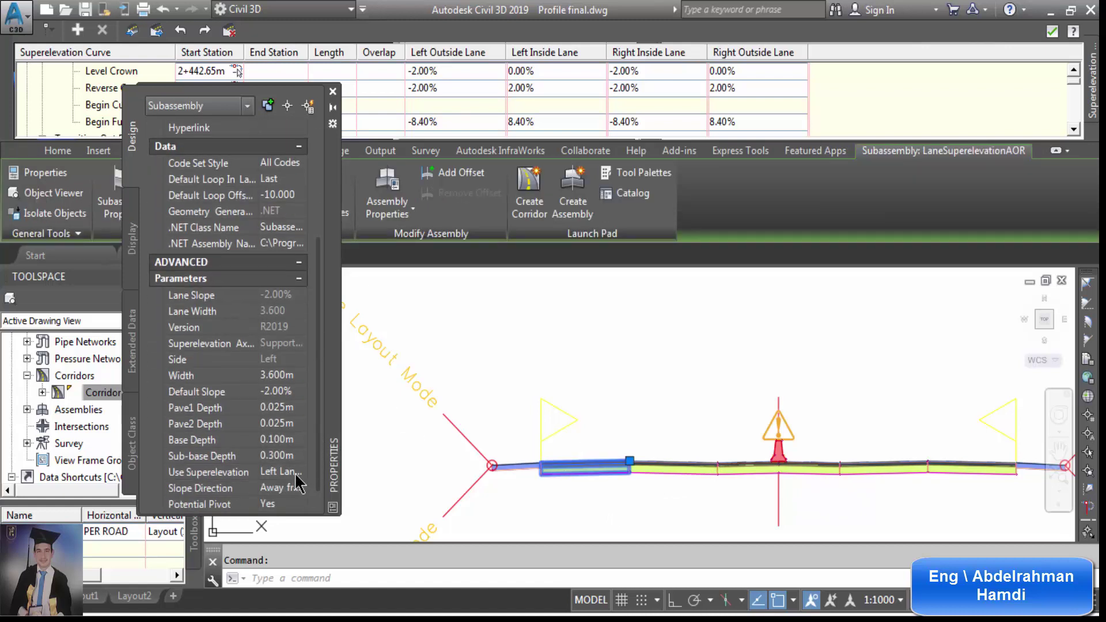
click(282, 472)
click(299, 472)
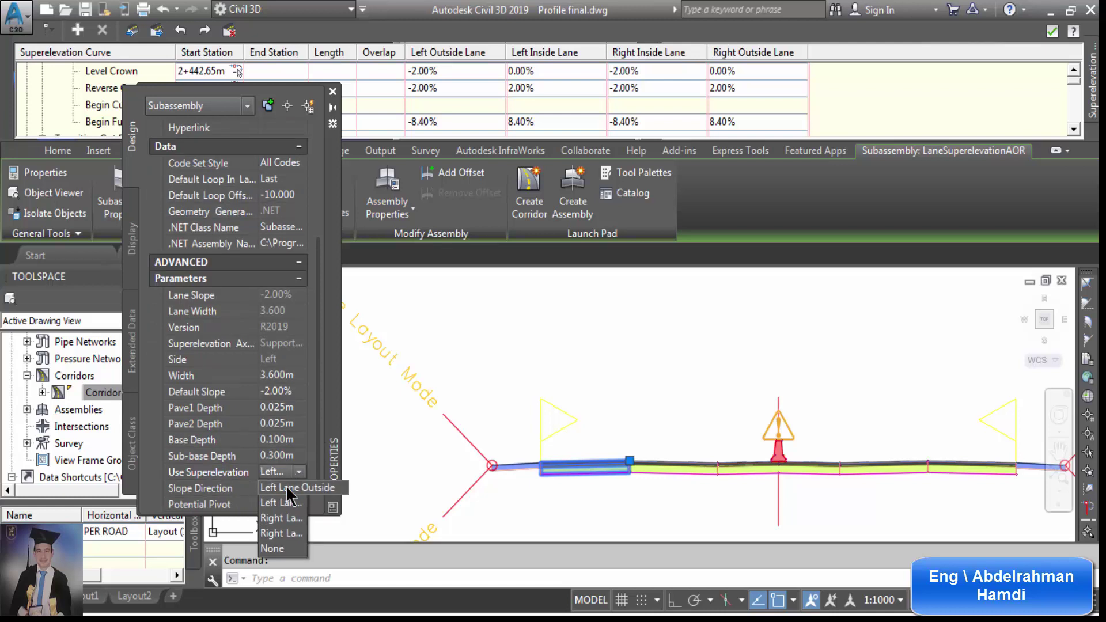
click(286, 488)
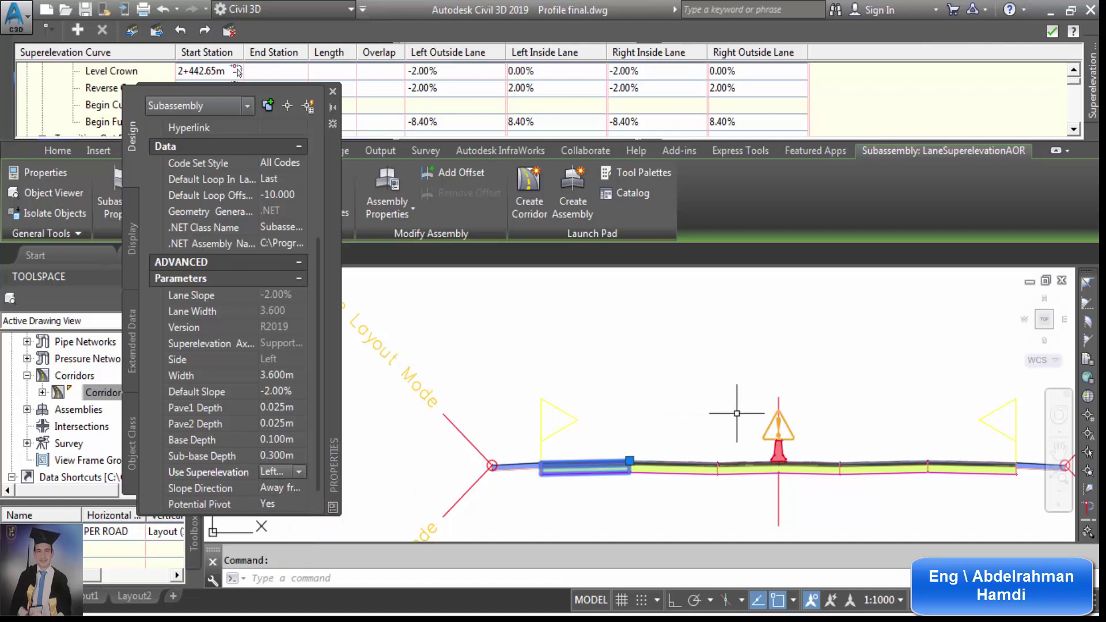
click(332, 92)
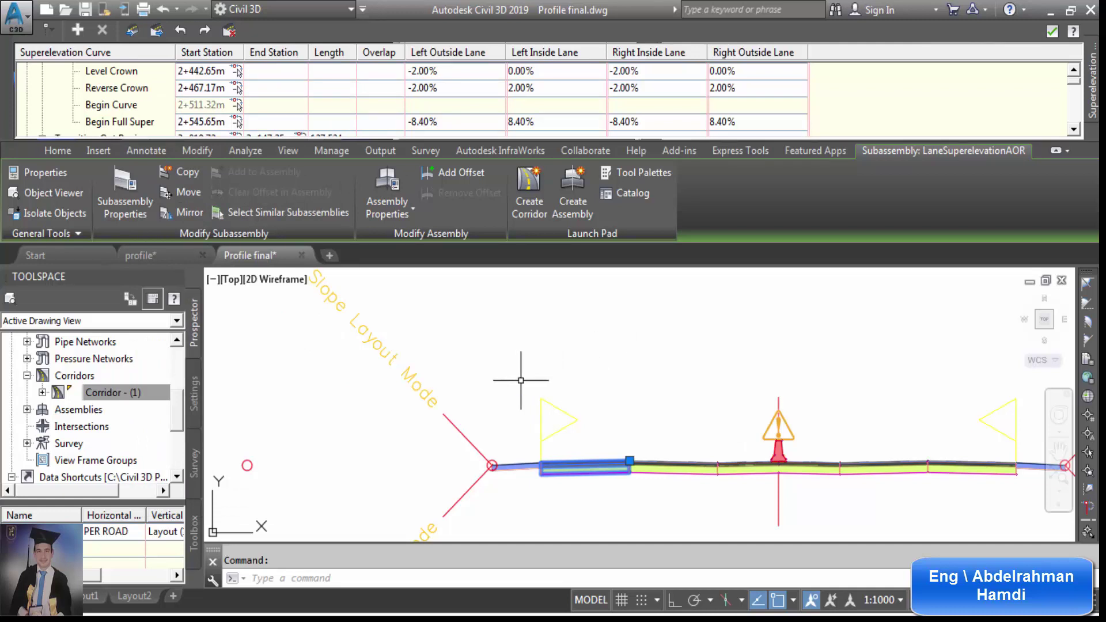
scroll(412, 369, down, 4)
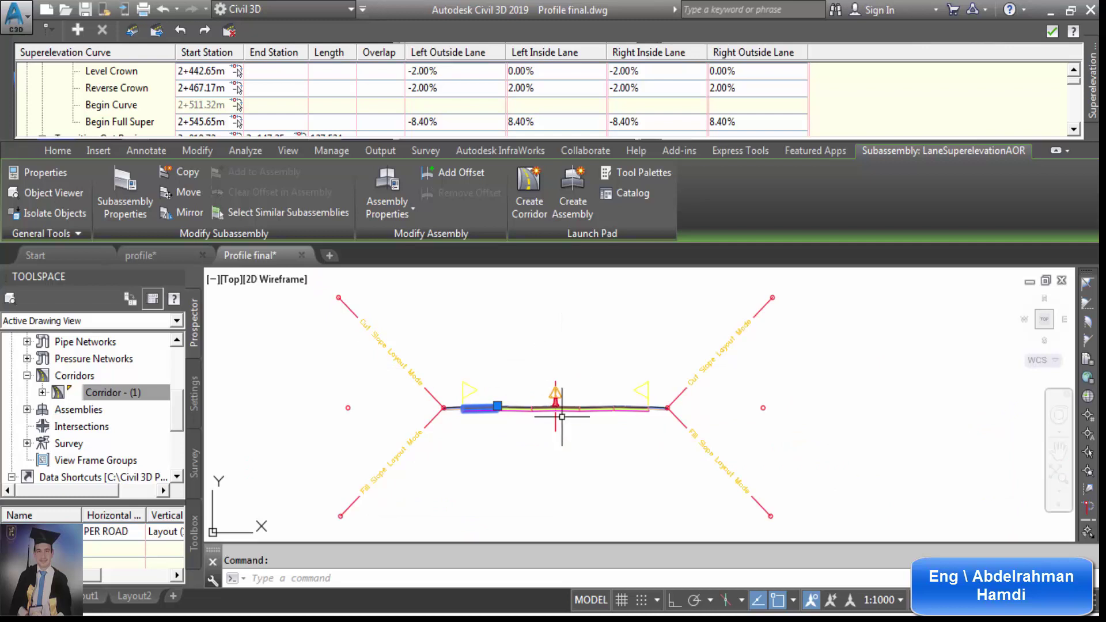
scroll(562, 418, up, 4)
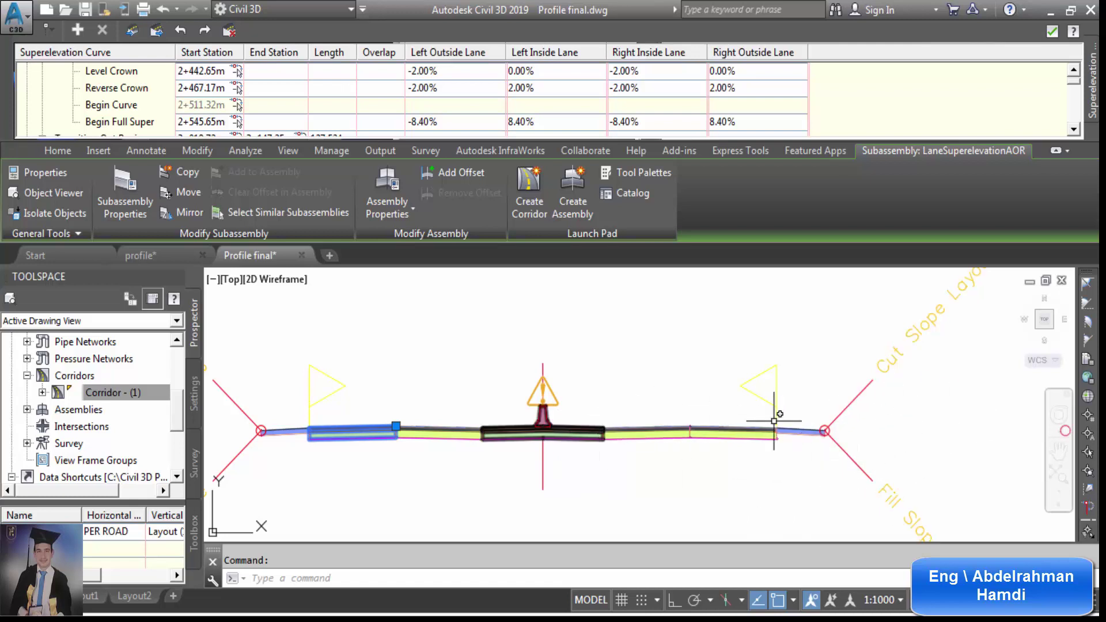
key(Escape)
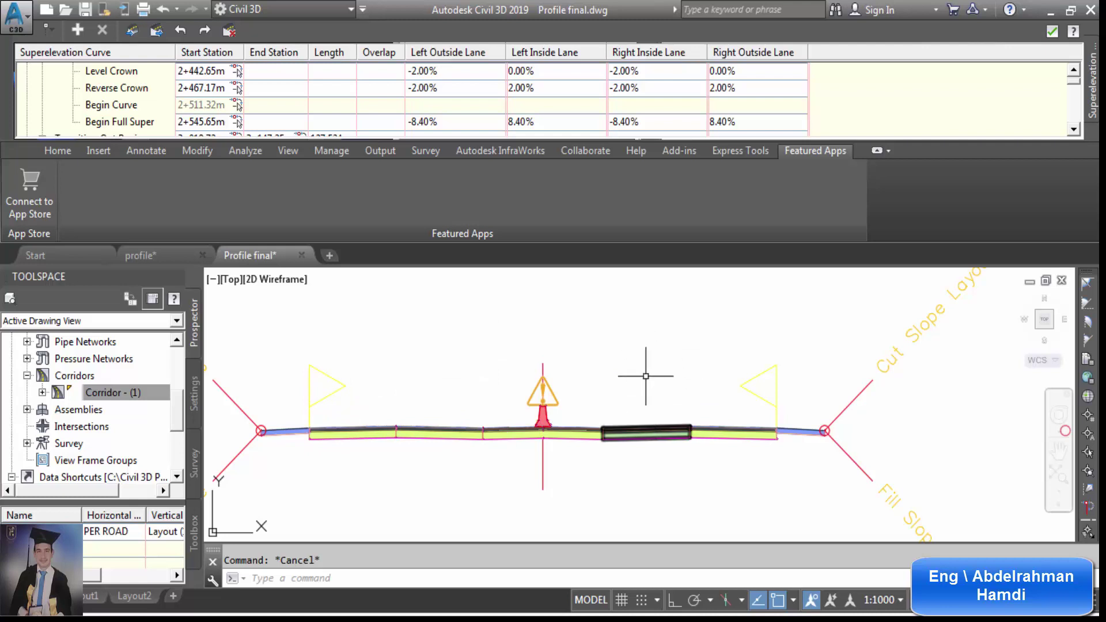
Close the superelevation table and start creating a new corridor.
scroll(646, 376, down, 4)
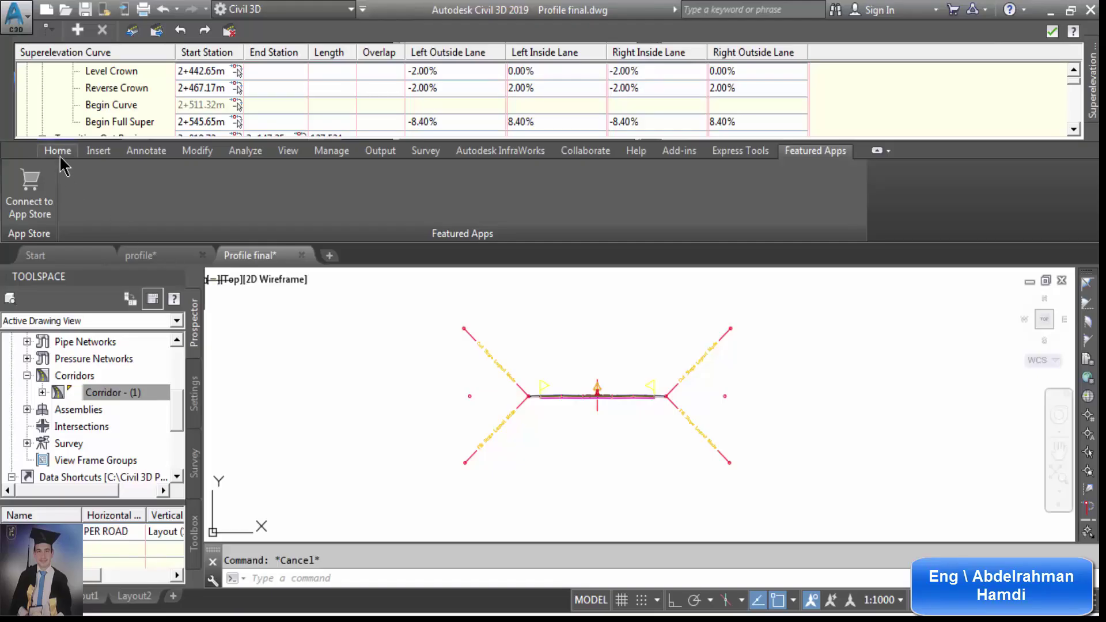
click(60, 153)
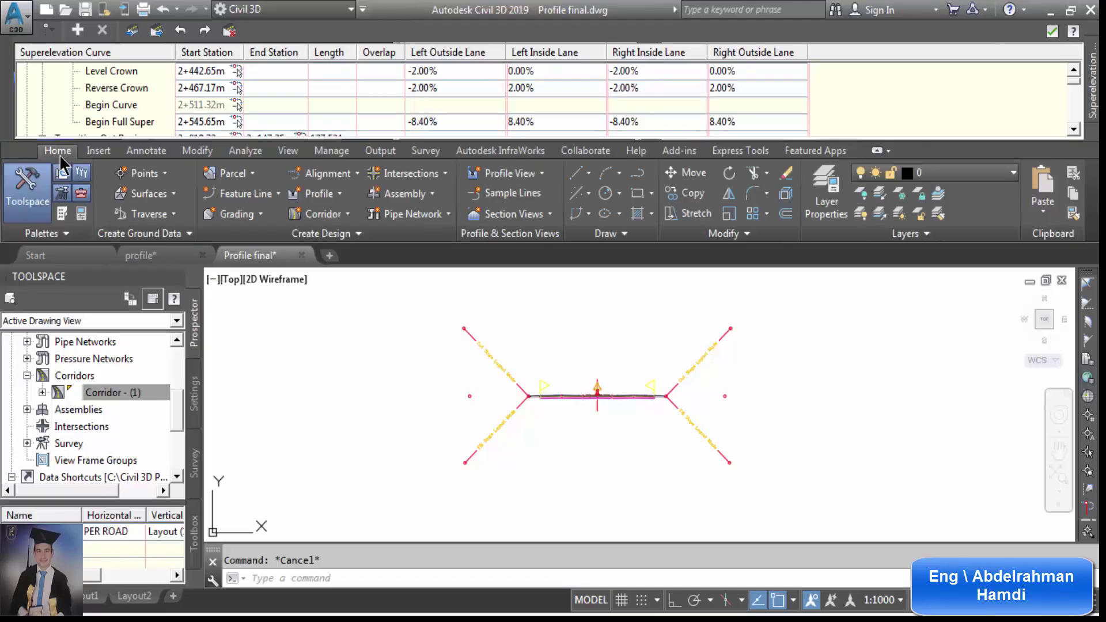
click(1052, 32)
click(372, 218)
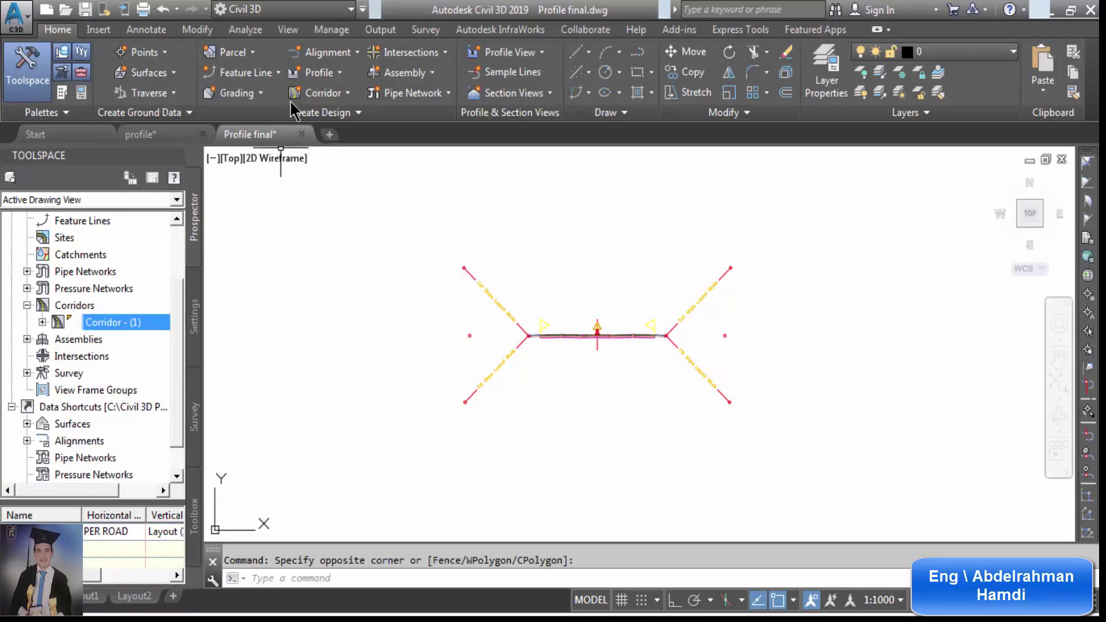
click(330, 93)
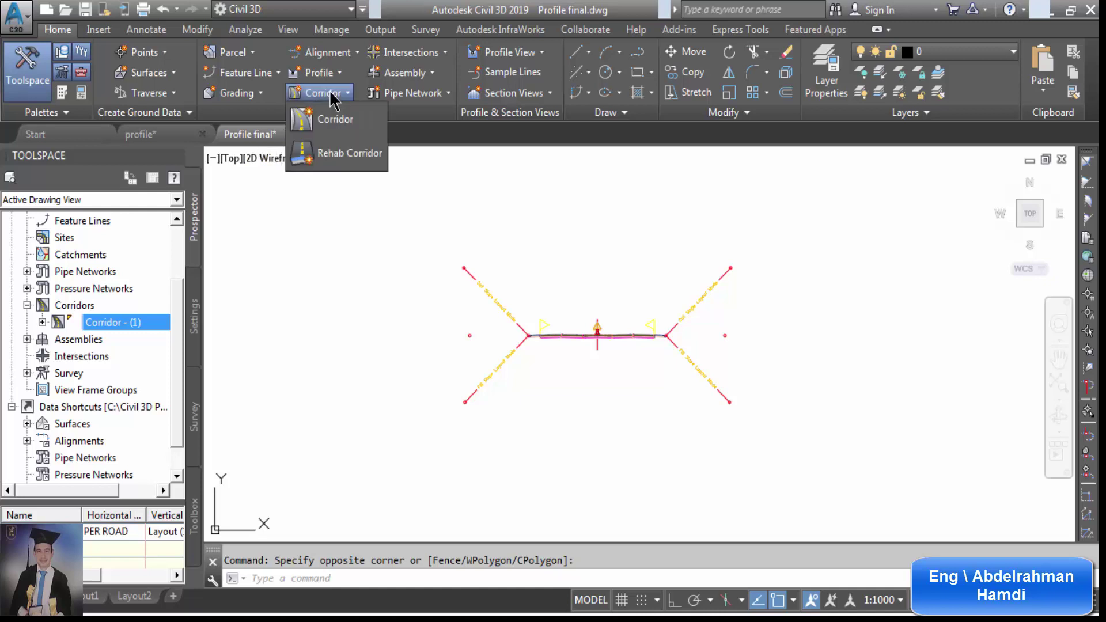
click(314, 119)
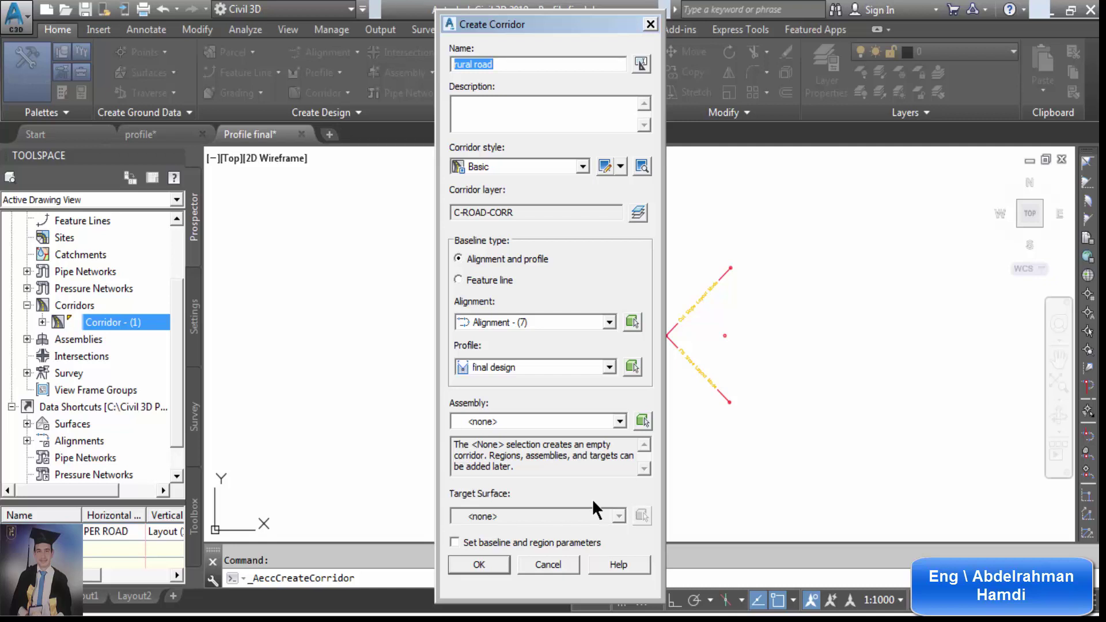
click(633, 318)
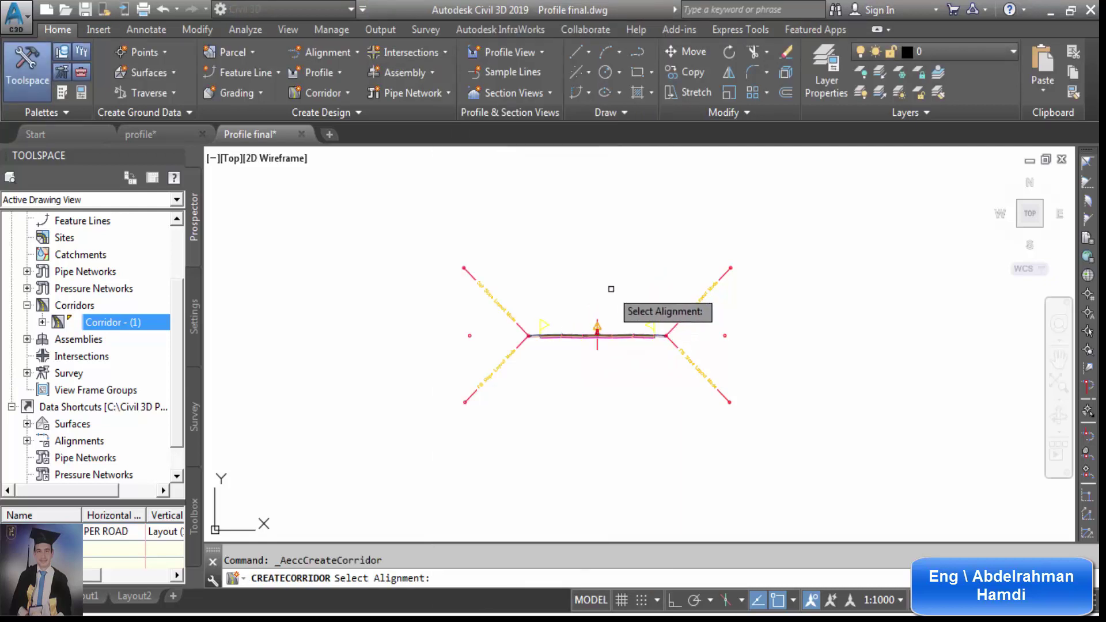
key(Escape)
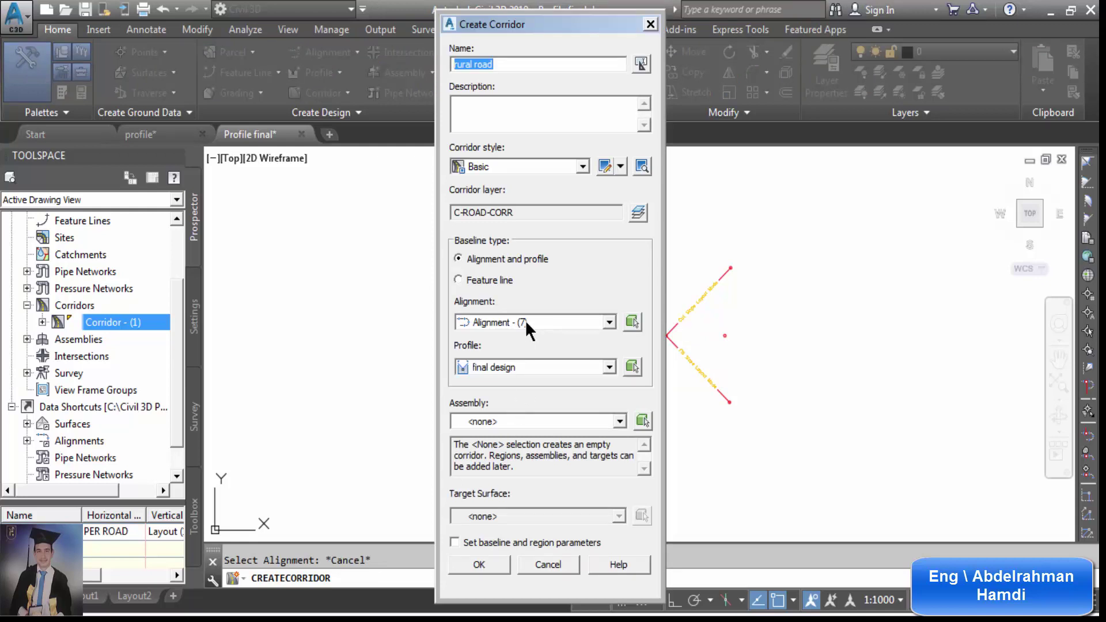
click(528, 322)
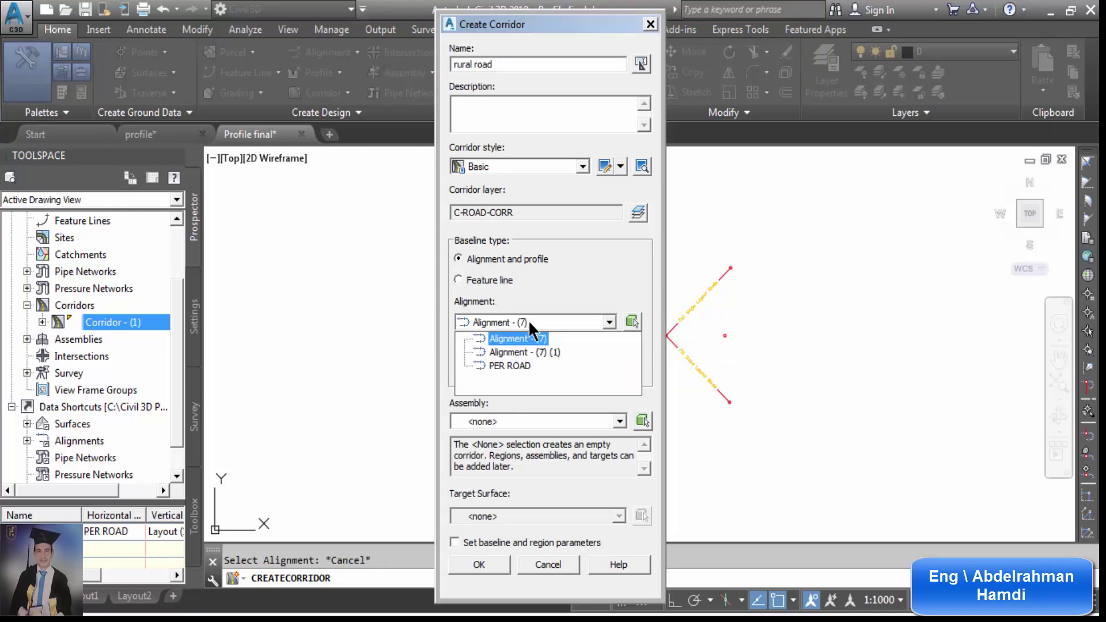
click(530, 326)
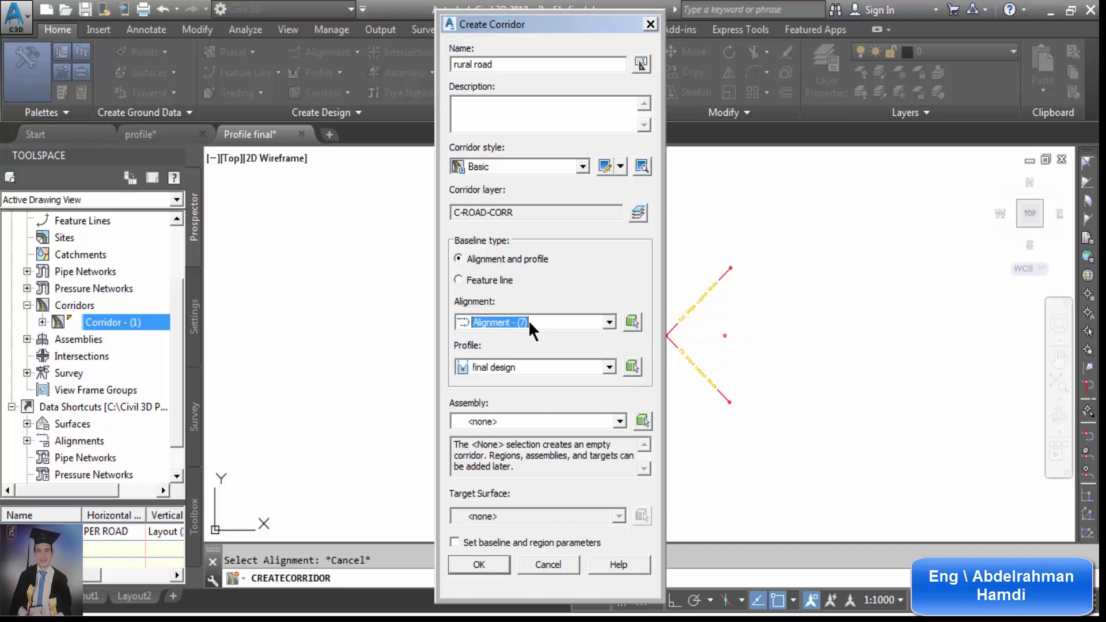
Pick the green road alignment over the contour map as the new corridor's baseline alignment.
click(635, 323)
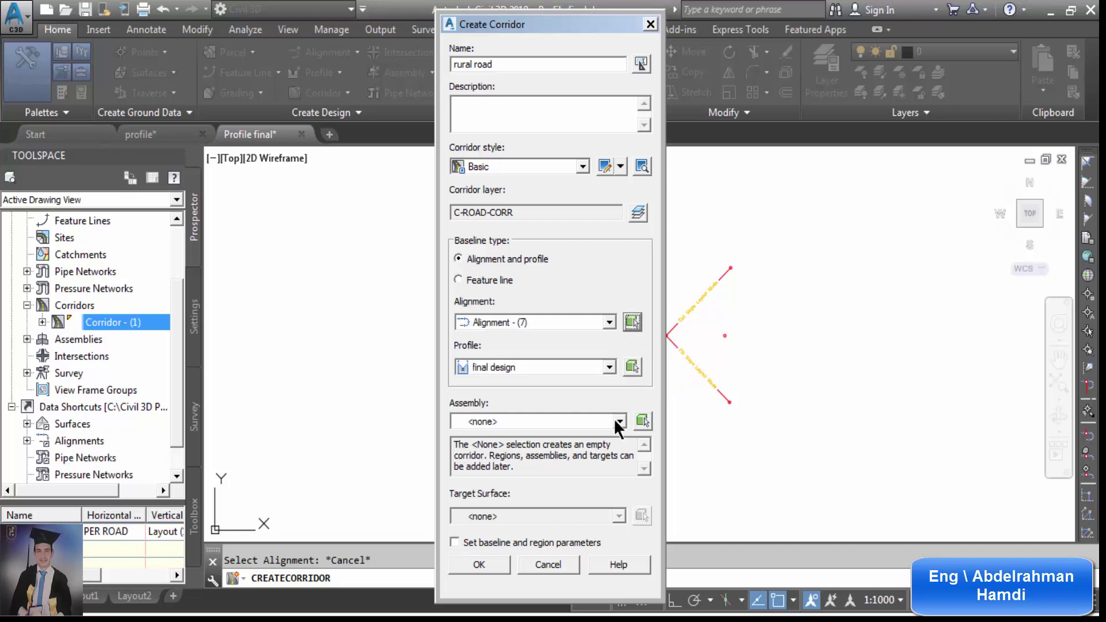
scroll(583, 472, down, 6)
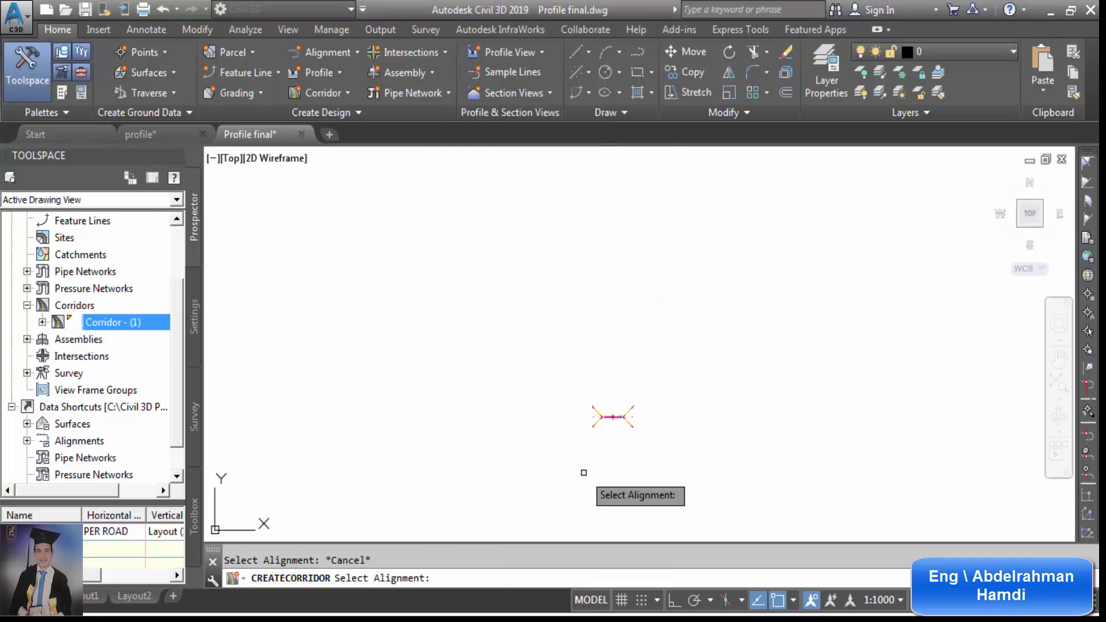
scroll(692, 386, up, 5)
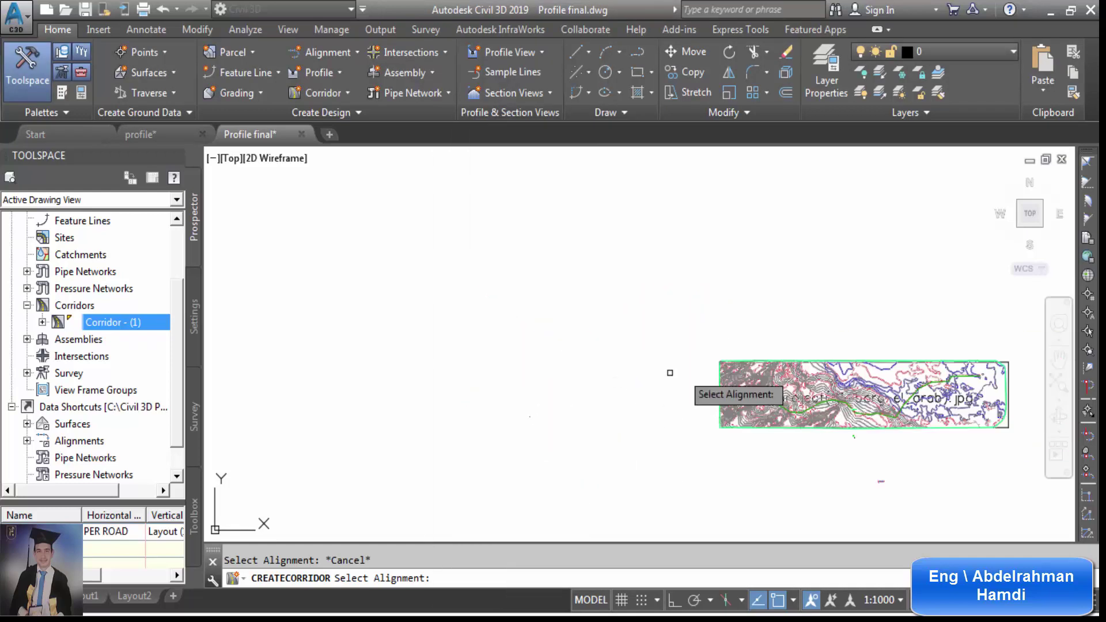
scroll(801, 444, up, 8)
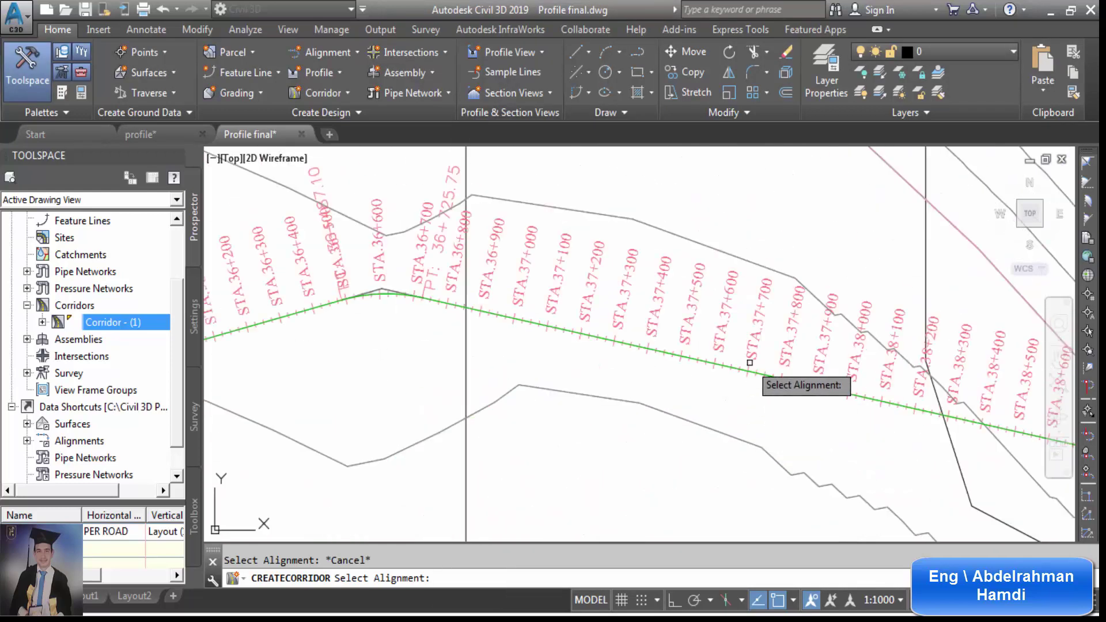